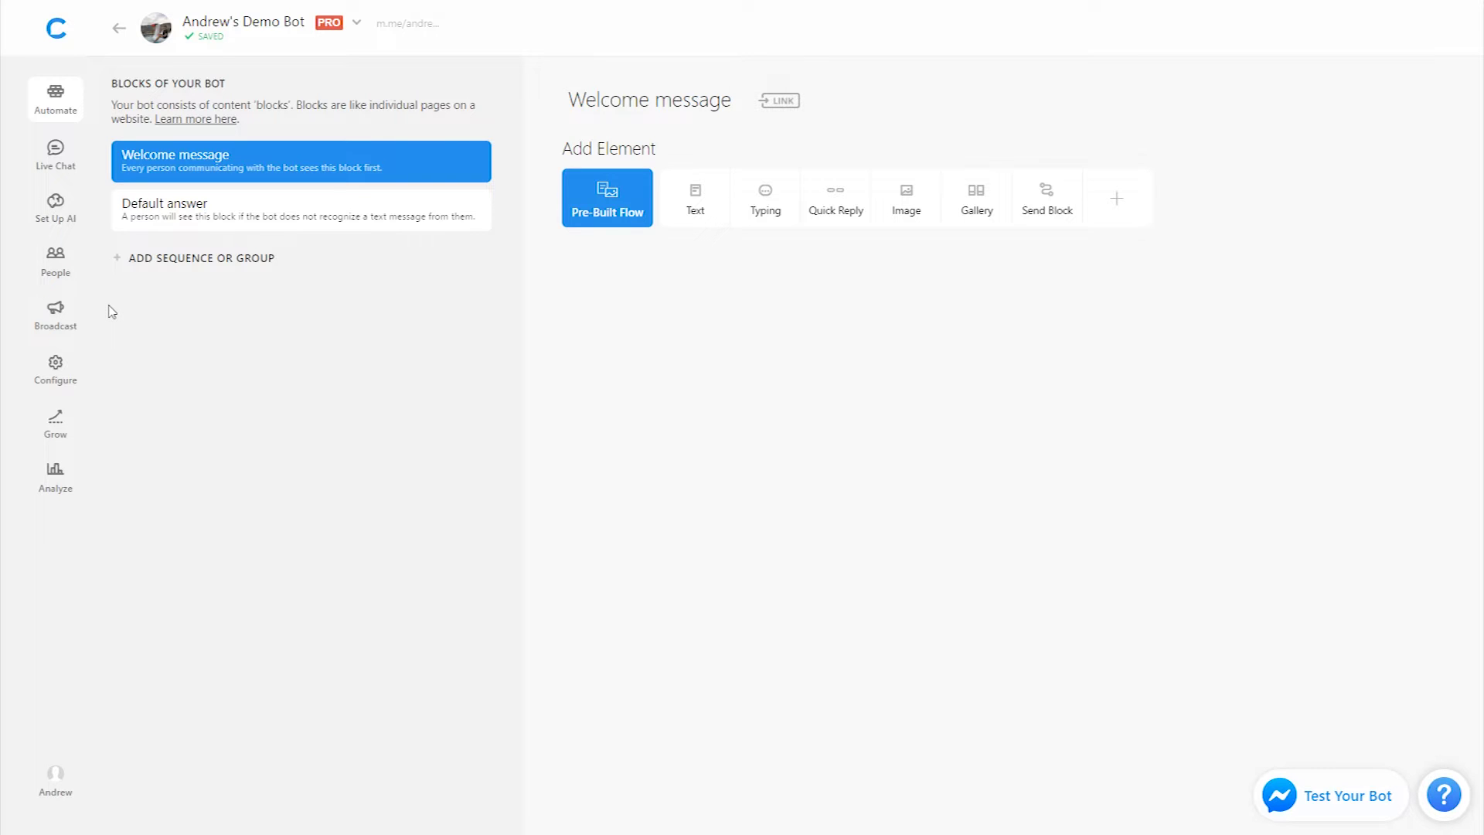
Add a Welcome text asking 'Is the person you're shopping for a boy or girl?' with a quick-reply element.
left_click(696, 203)
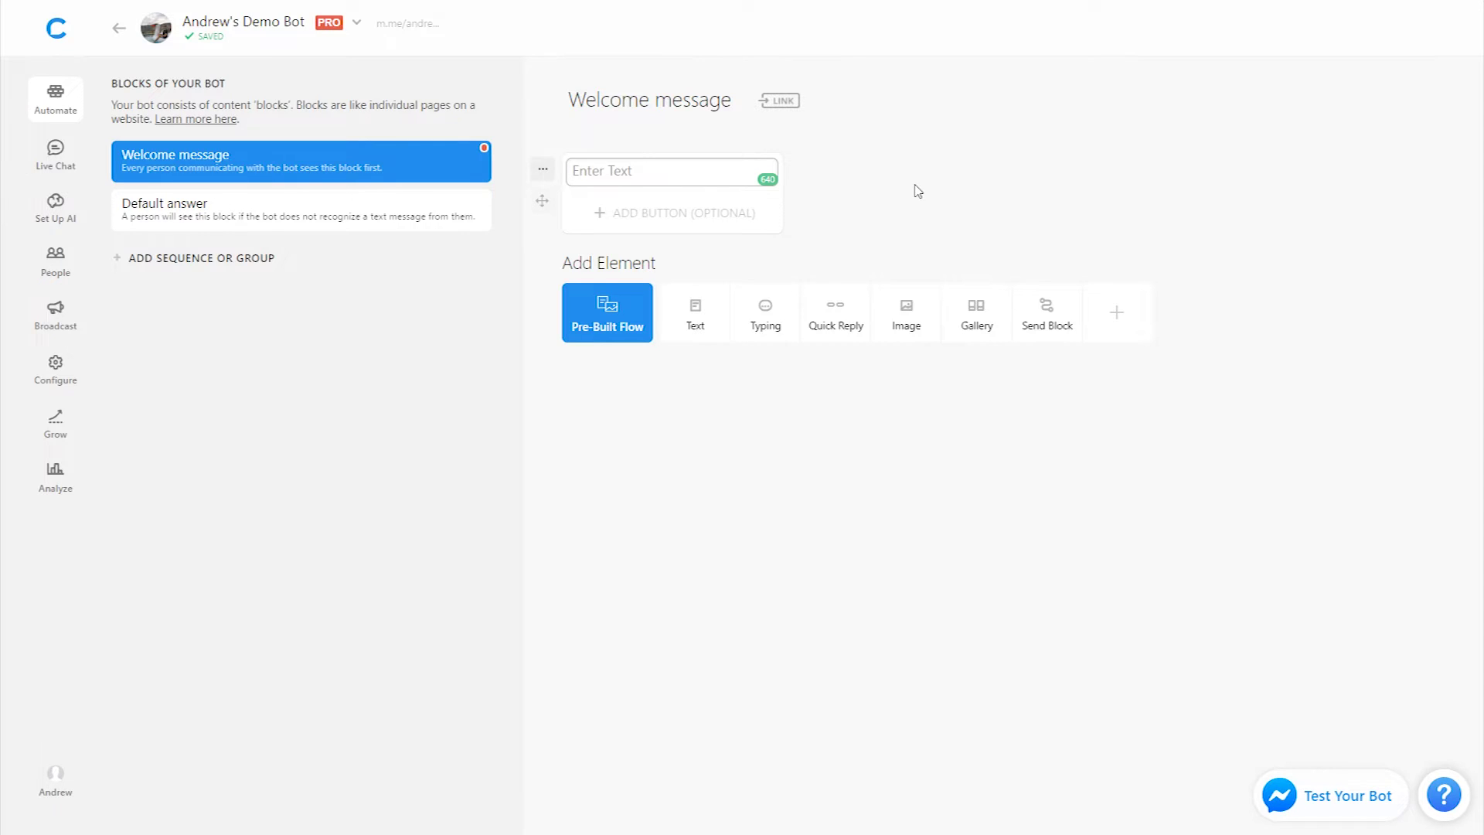
type("Is the person you're shopping for a")
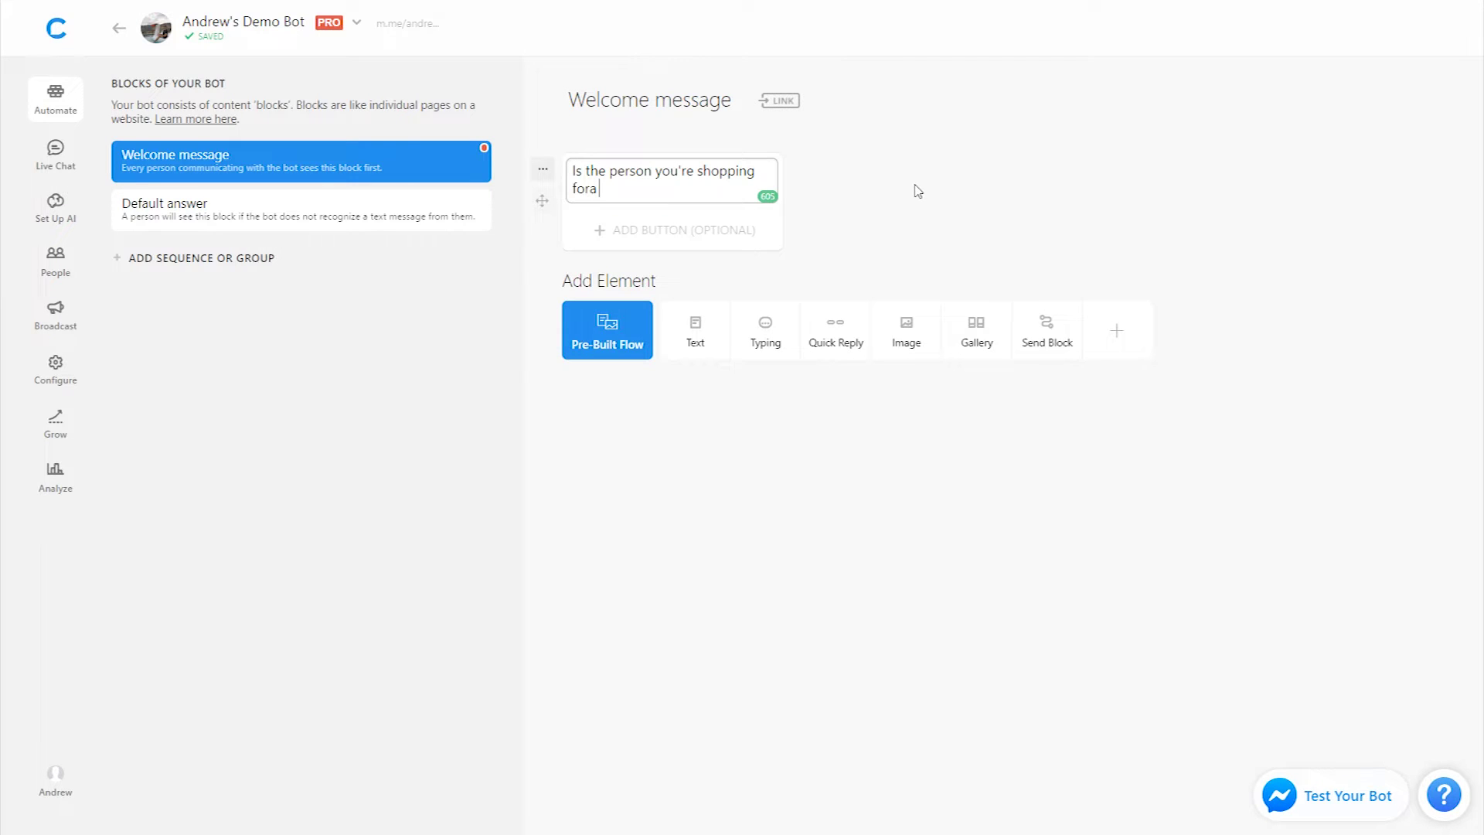
type(" boy or girl?")
left_click(918, 191)
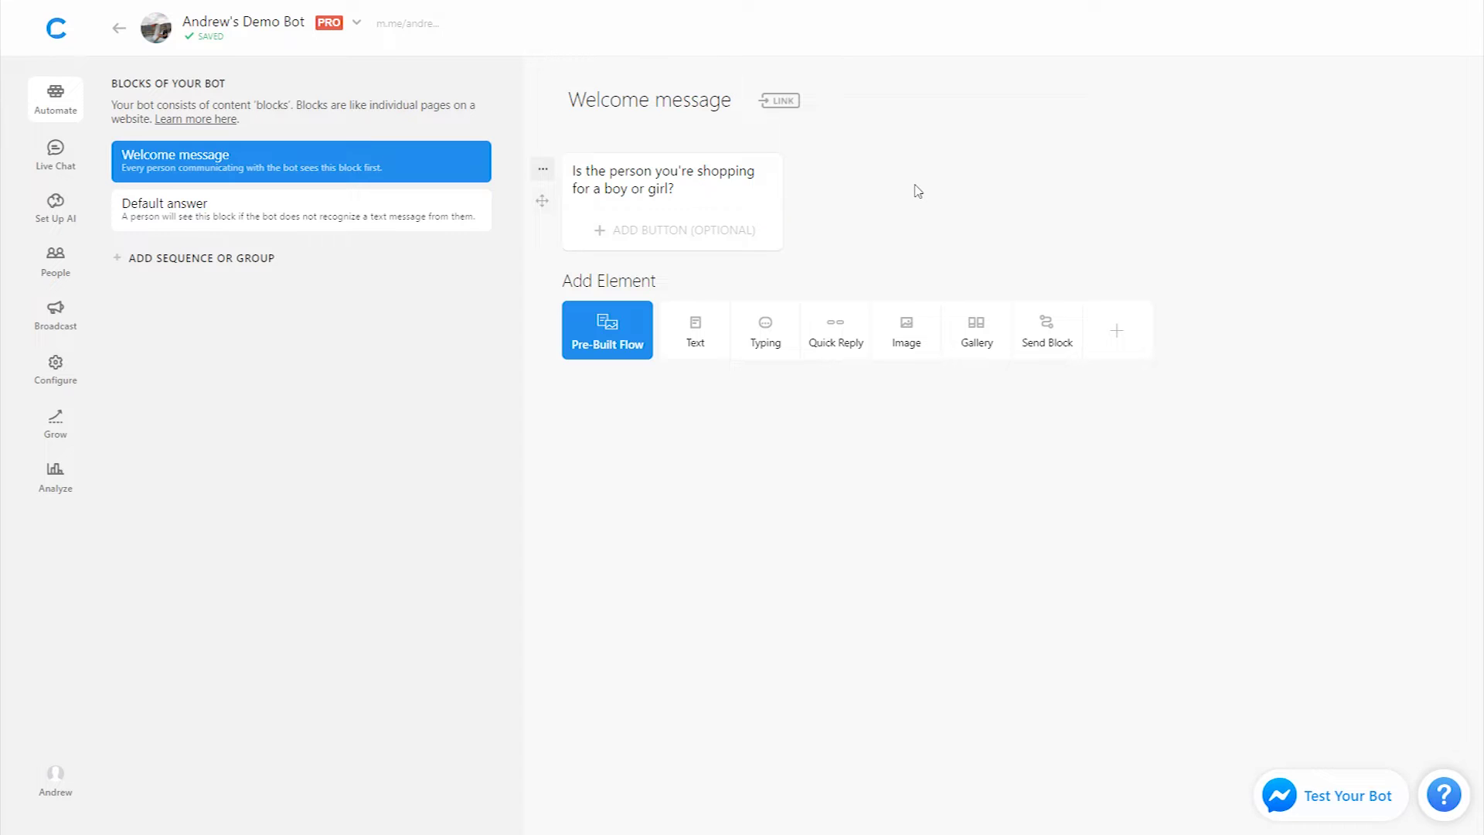
left_click(828, 325)
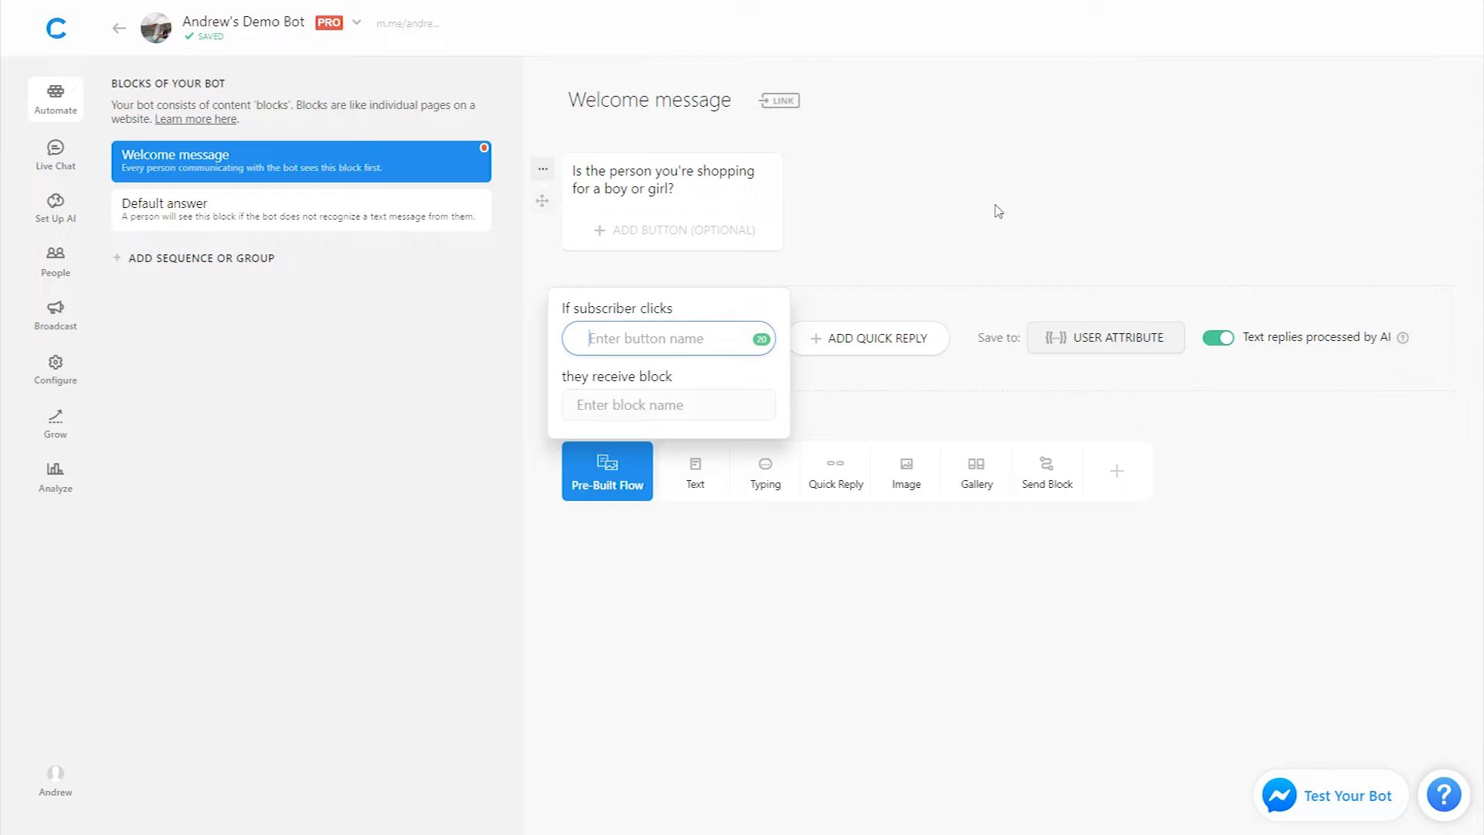
Name the welcome question's two quick replies Boy and Girl.
type("Boy")
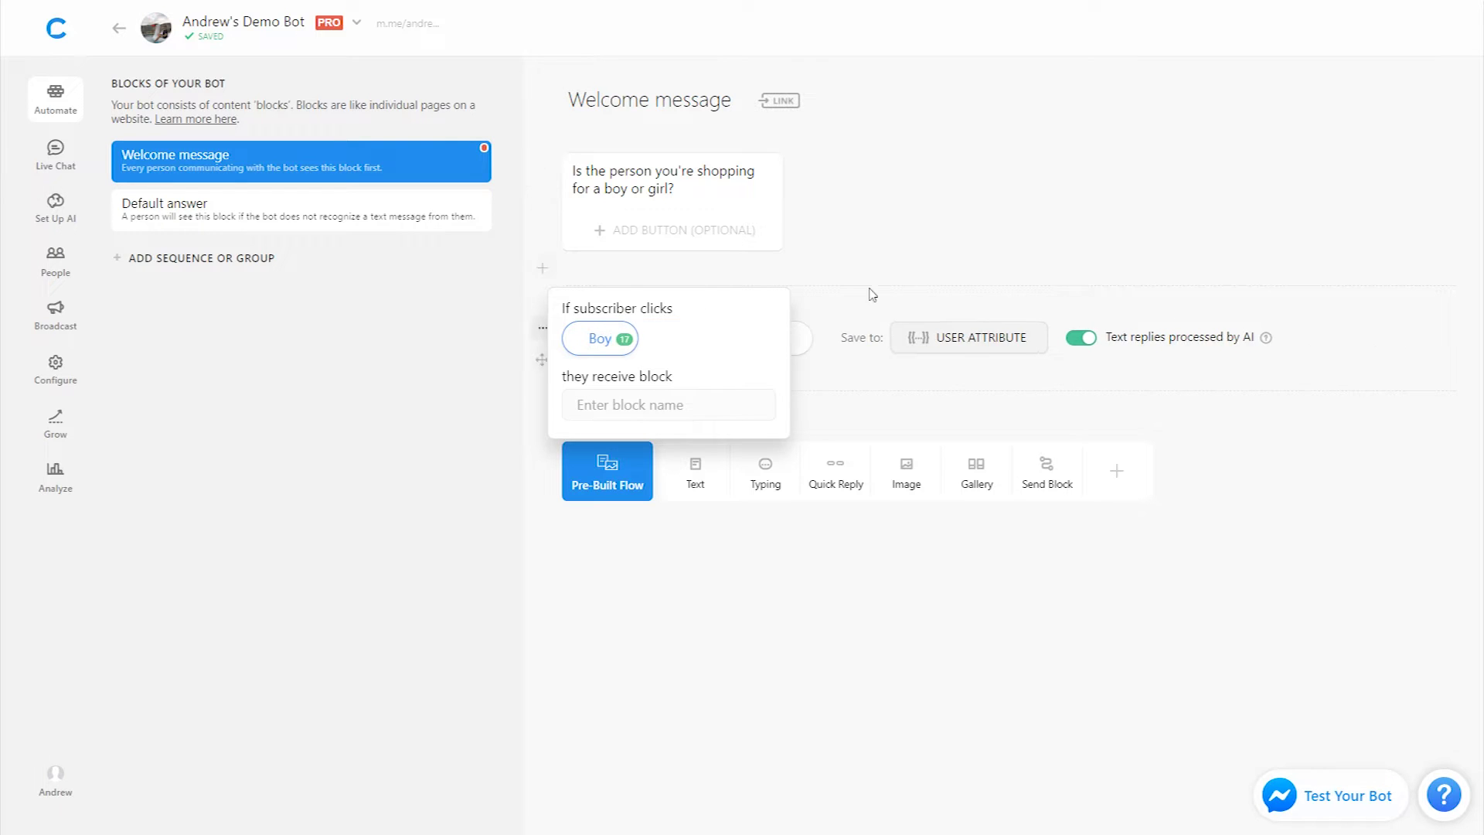
left_click(810, 339)
type("Girl")
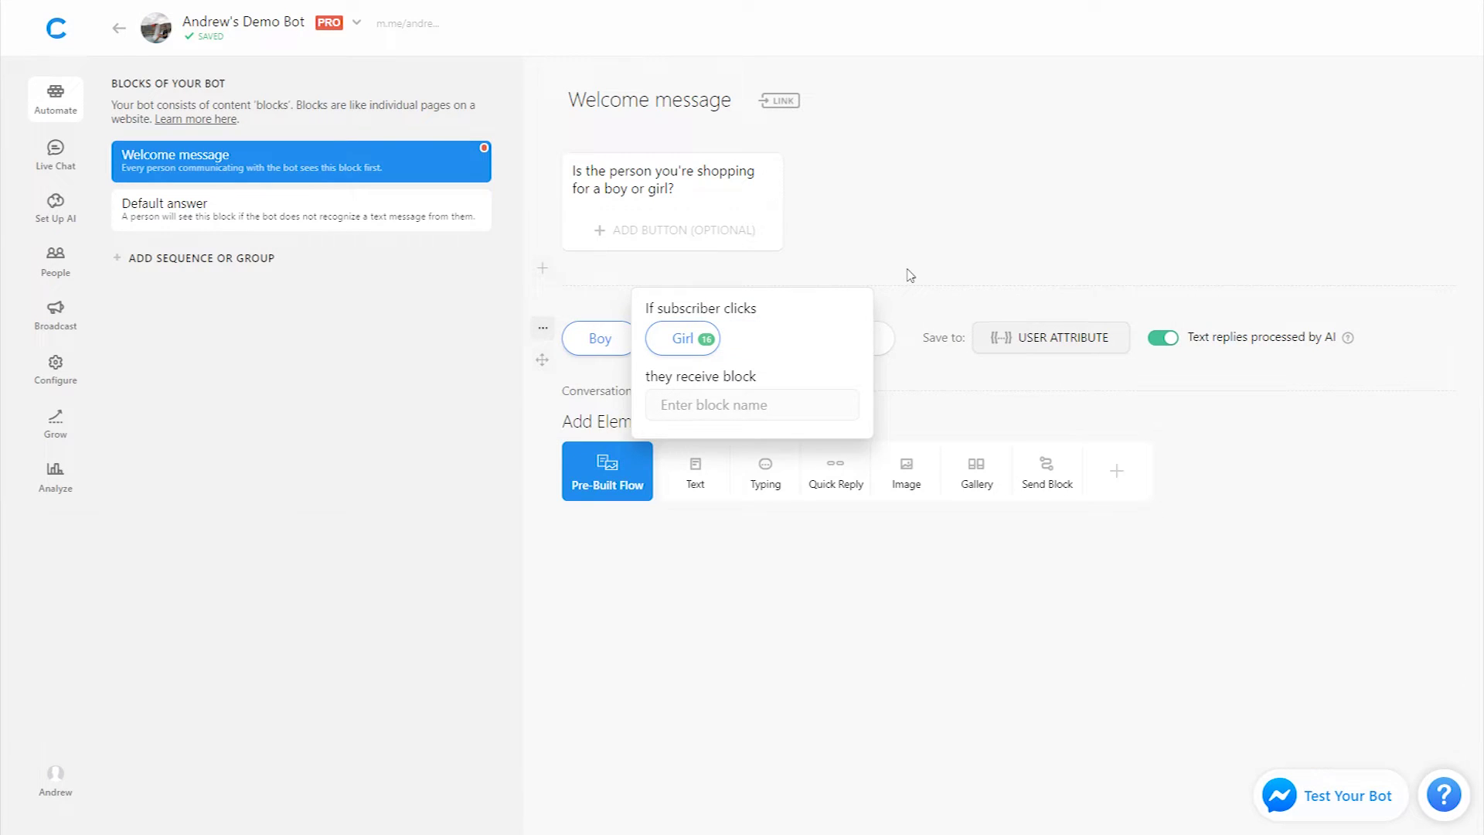
left_click(909, 275)
Link the Boy reply to a newly created Boy block.
left_click(596, 346)
left_click(638, 405)
type("Boy")
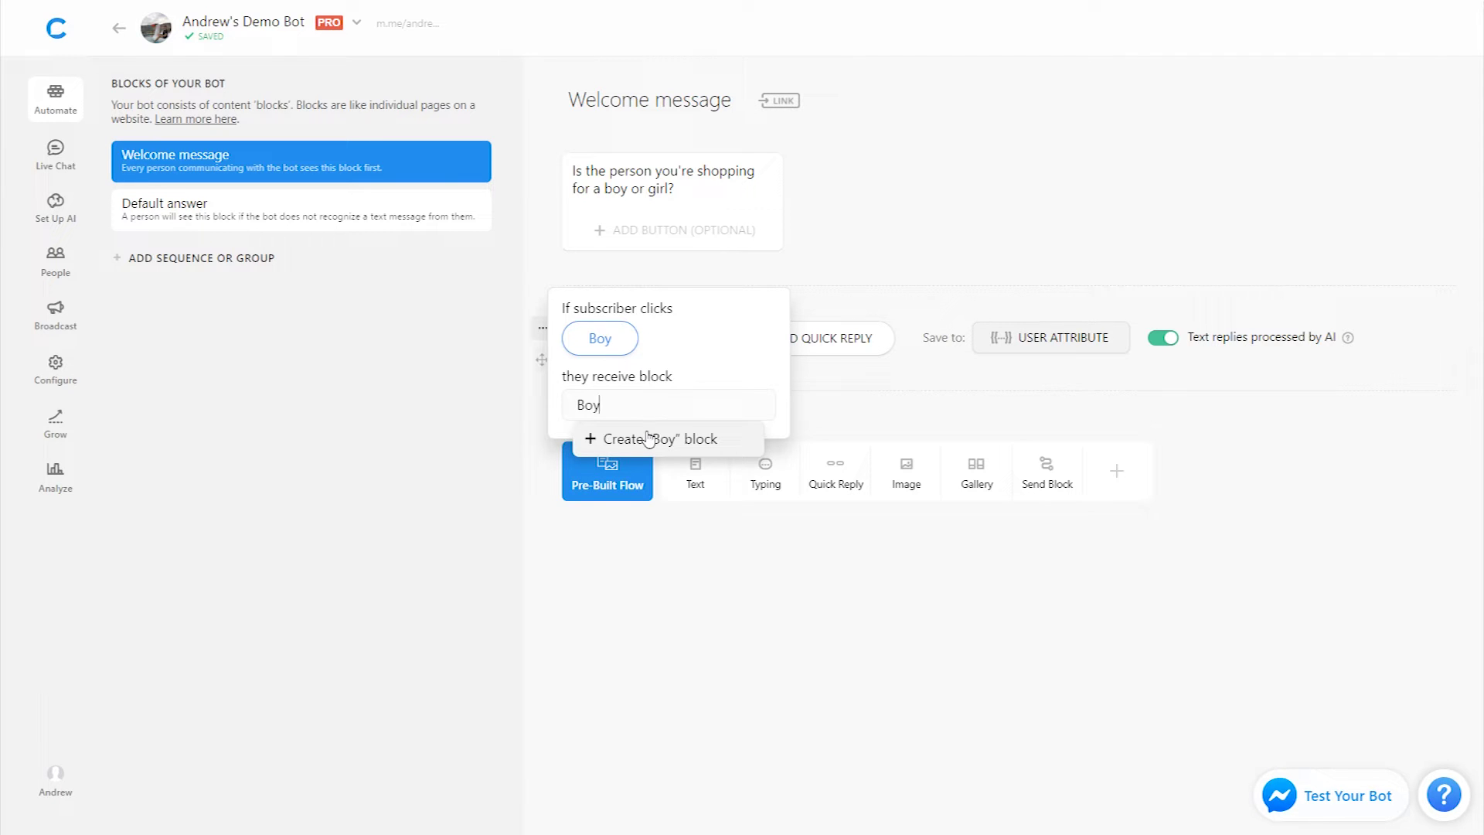
left_click(647, 437)
left_click(628, 413)
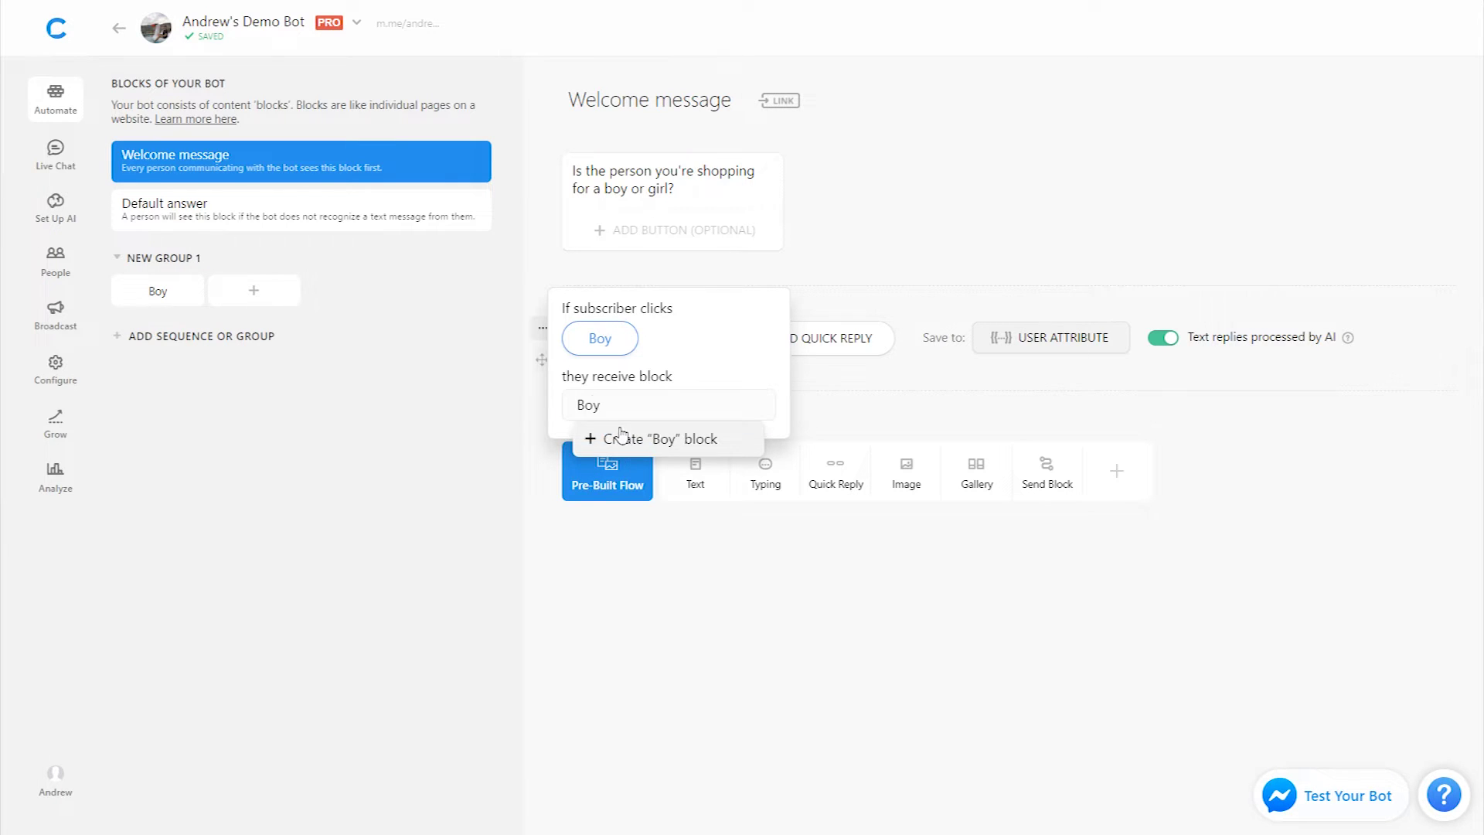
key("BackSpace")
left_click(908, 255)
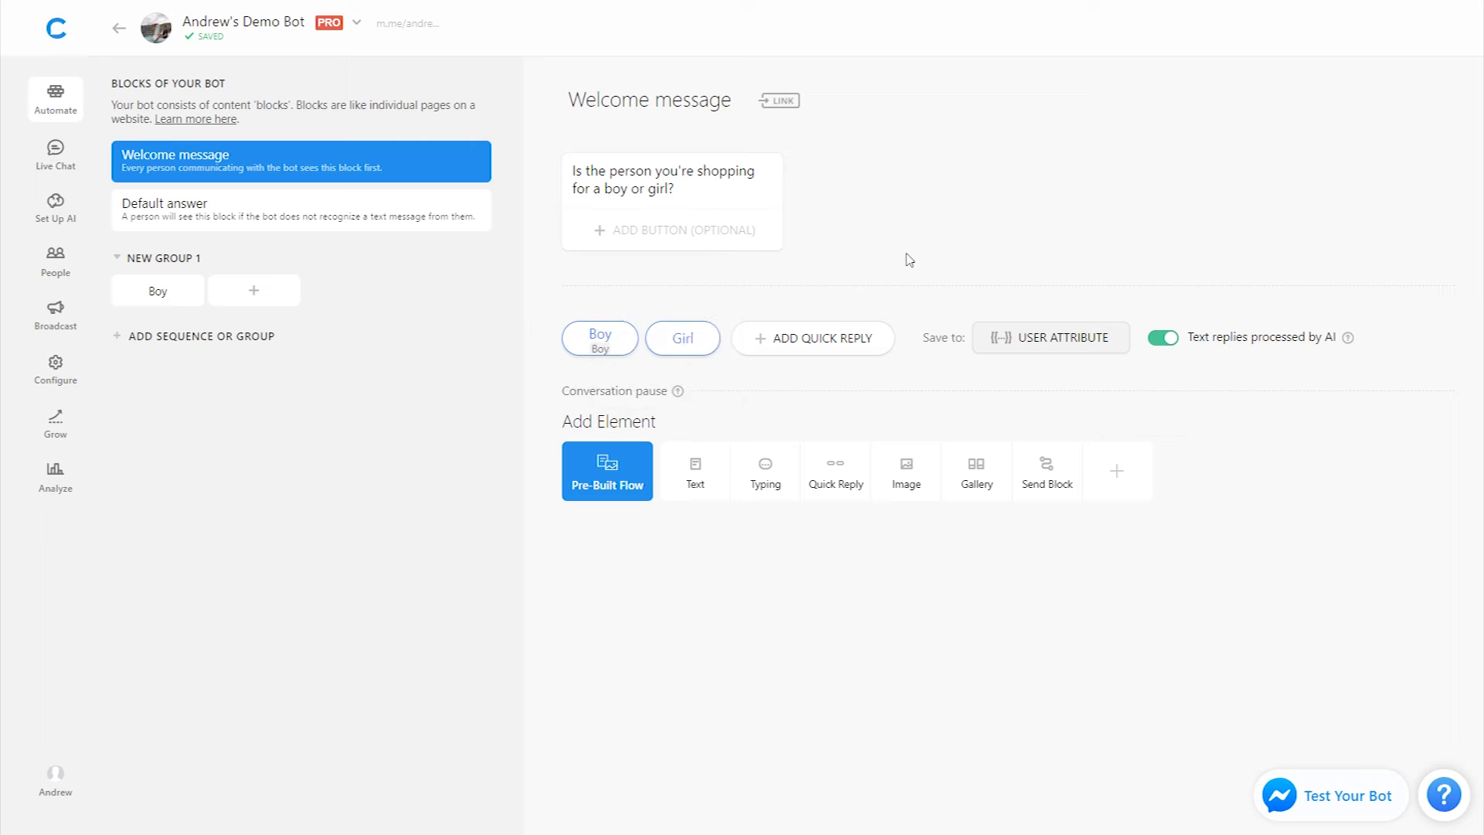
Link the Girl reply to a newly created Girl block.
left_click(685, 340)
left_click(727, 405)
type("Girl")
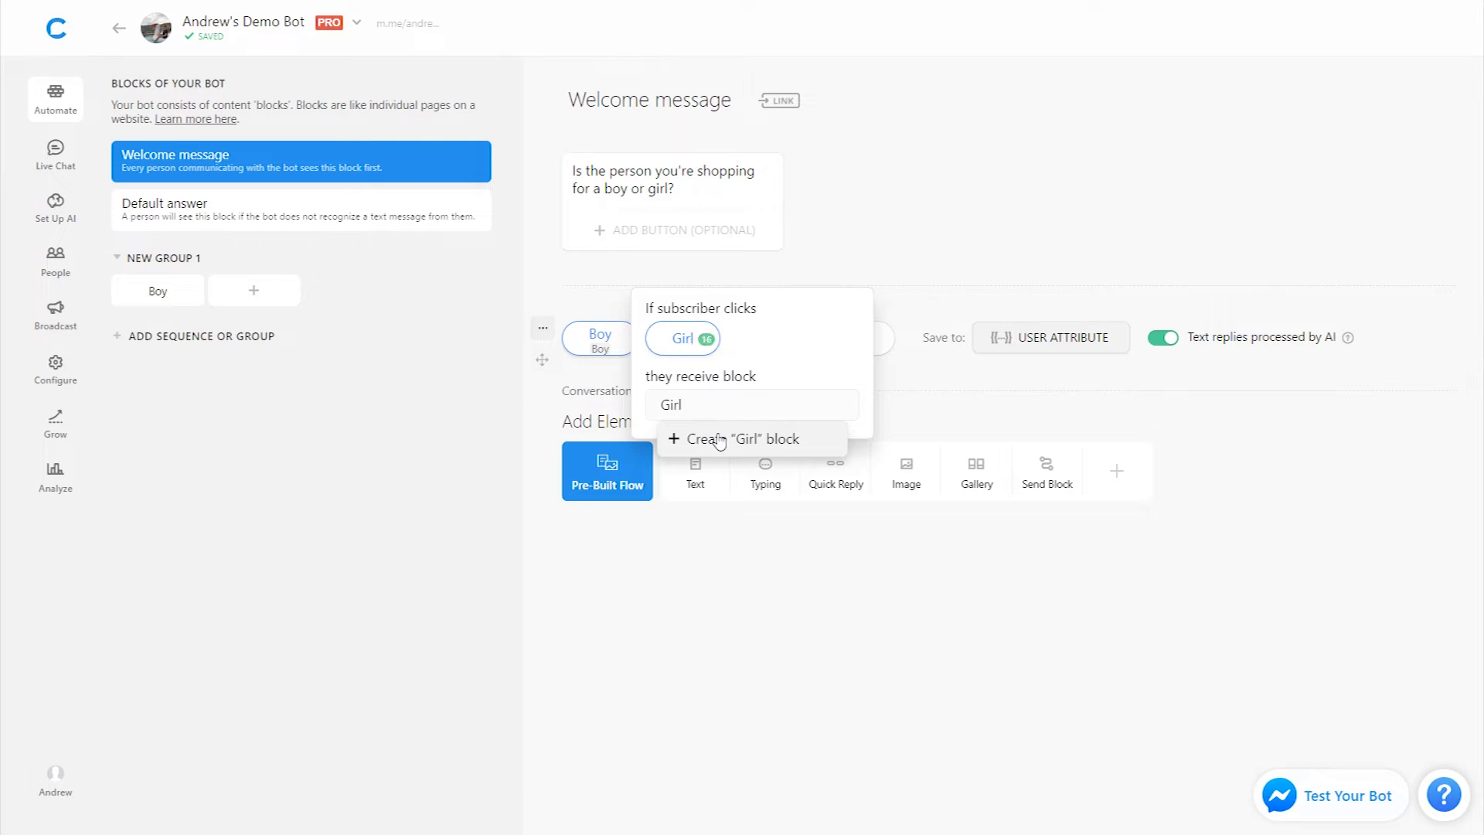
left_click(718, 439)
left_click(693, 500)
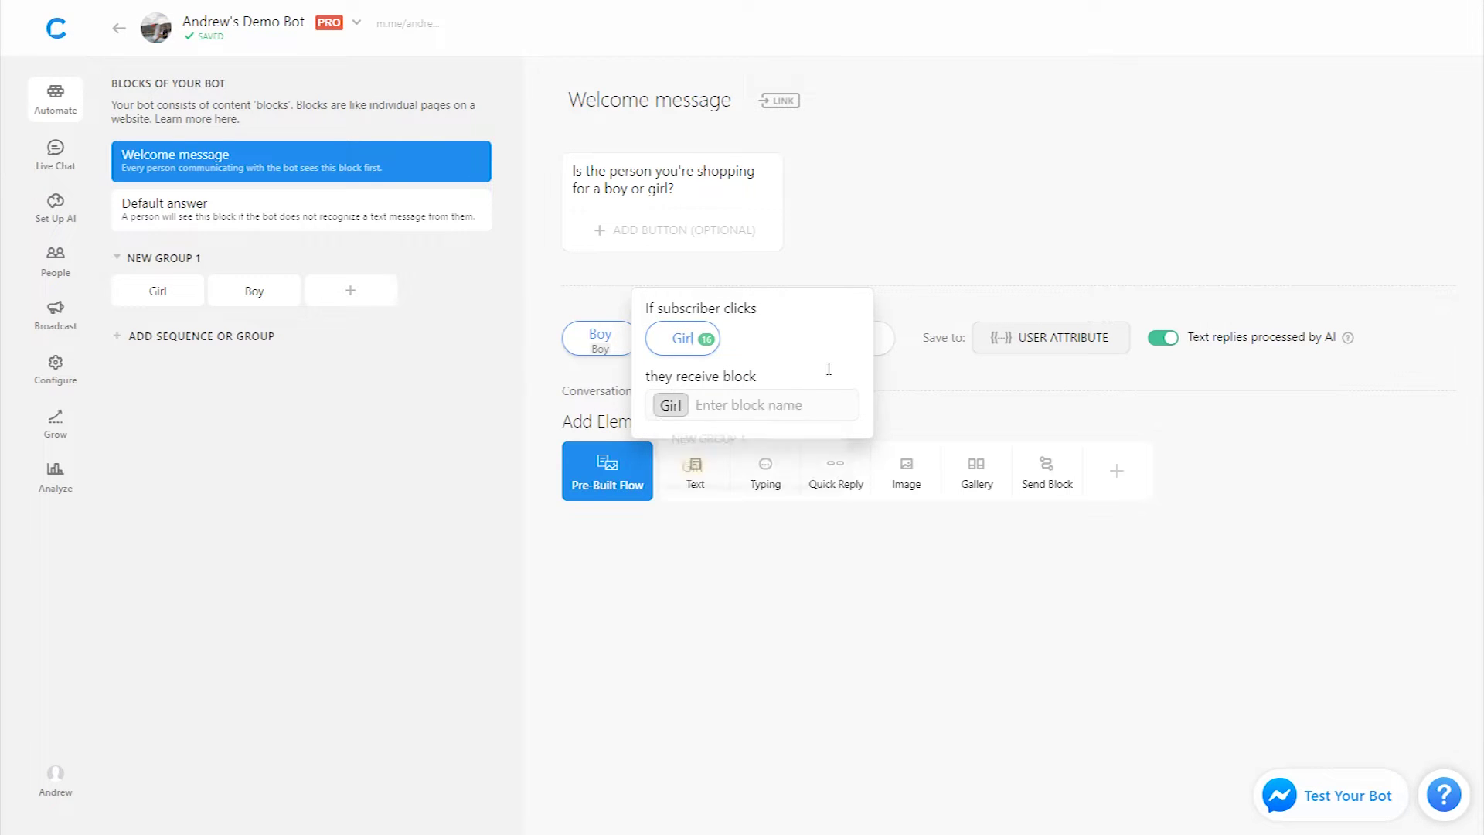
left_click(974, 189)
Rename NEW GROUP 1 to Boy.
left_click(163, 257)
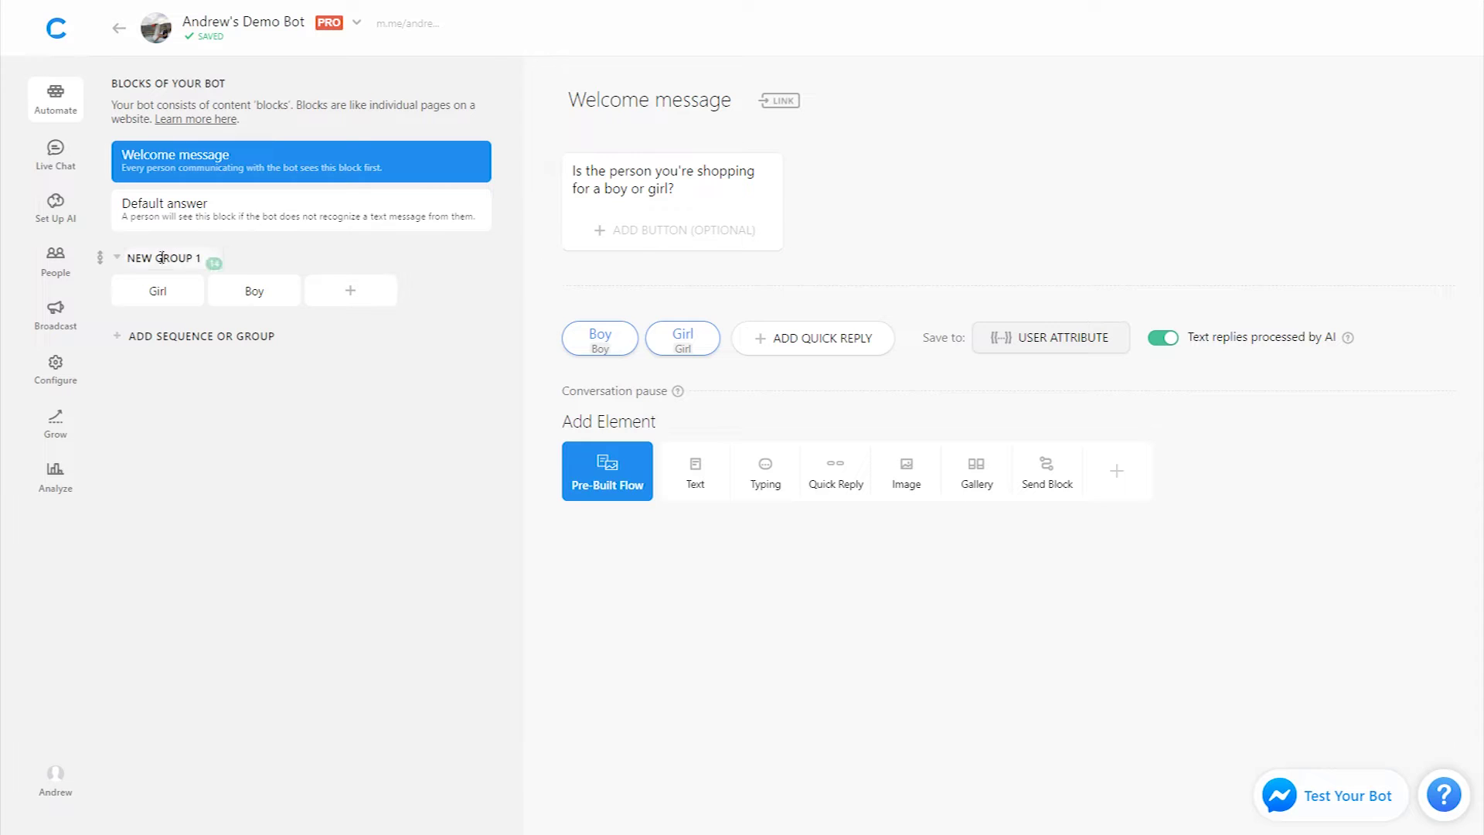
key("ctrl+a")
type("Boy")
Create a new block group named Girl.
left_click(189, 337)
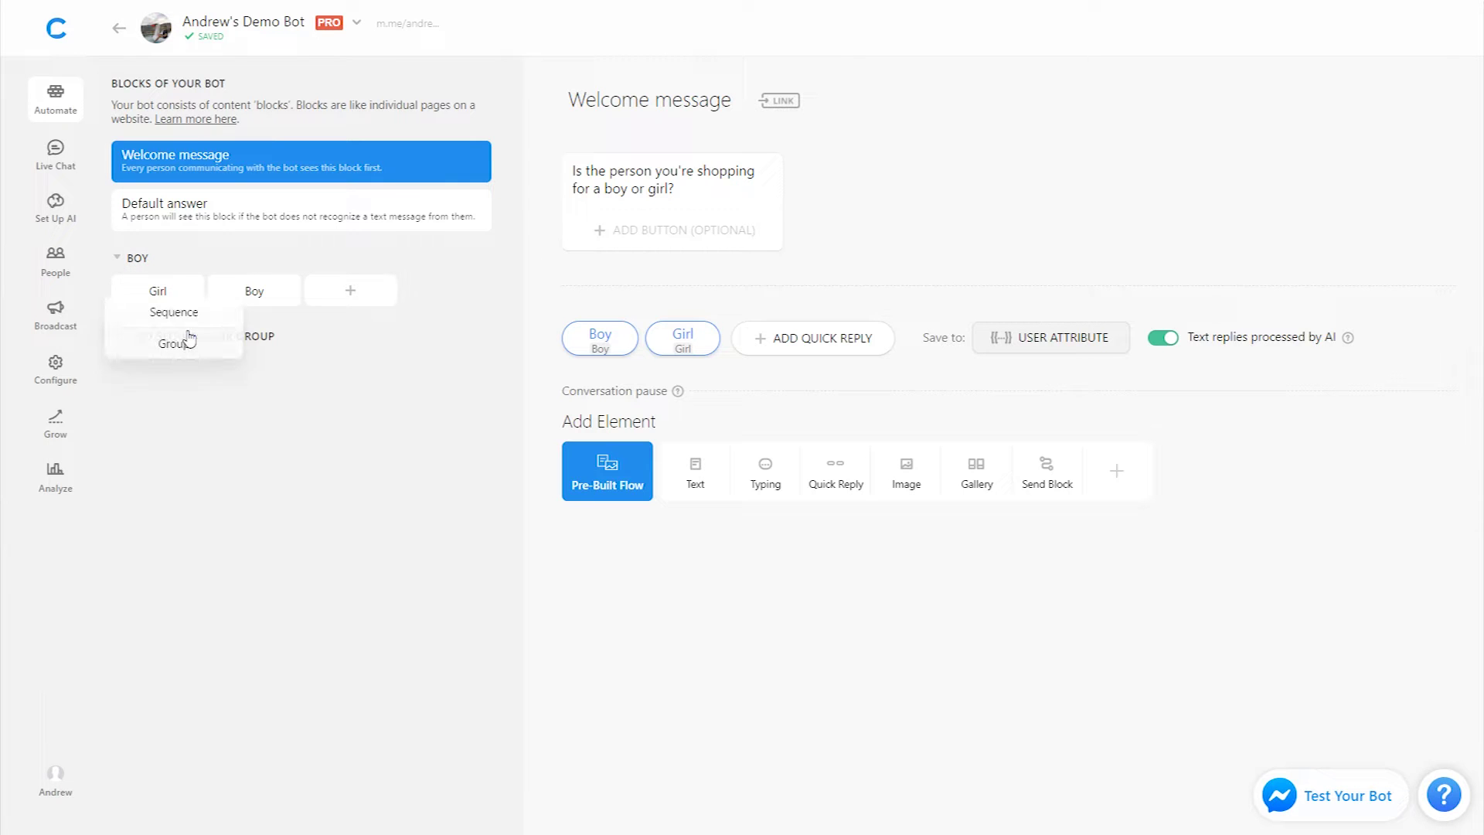
left_click(174, 342)
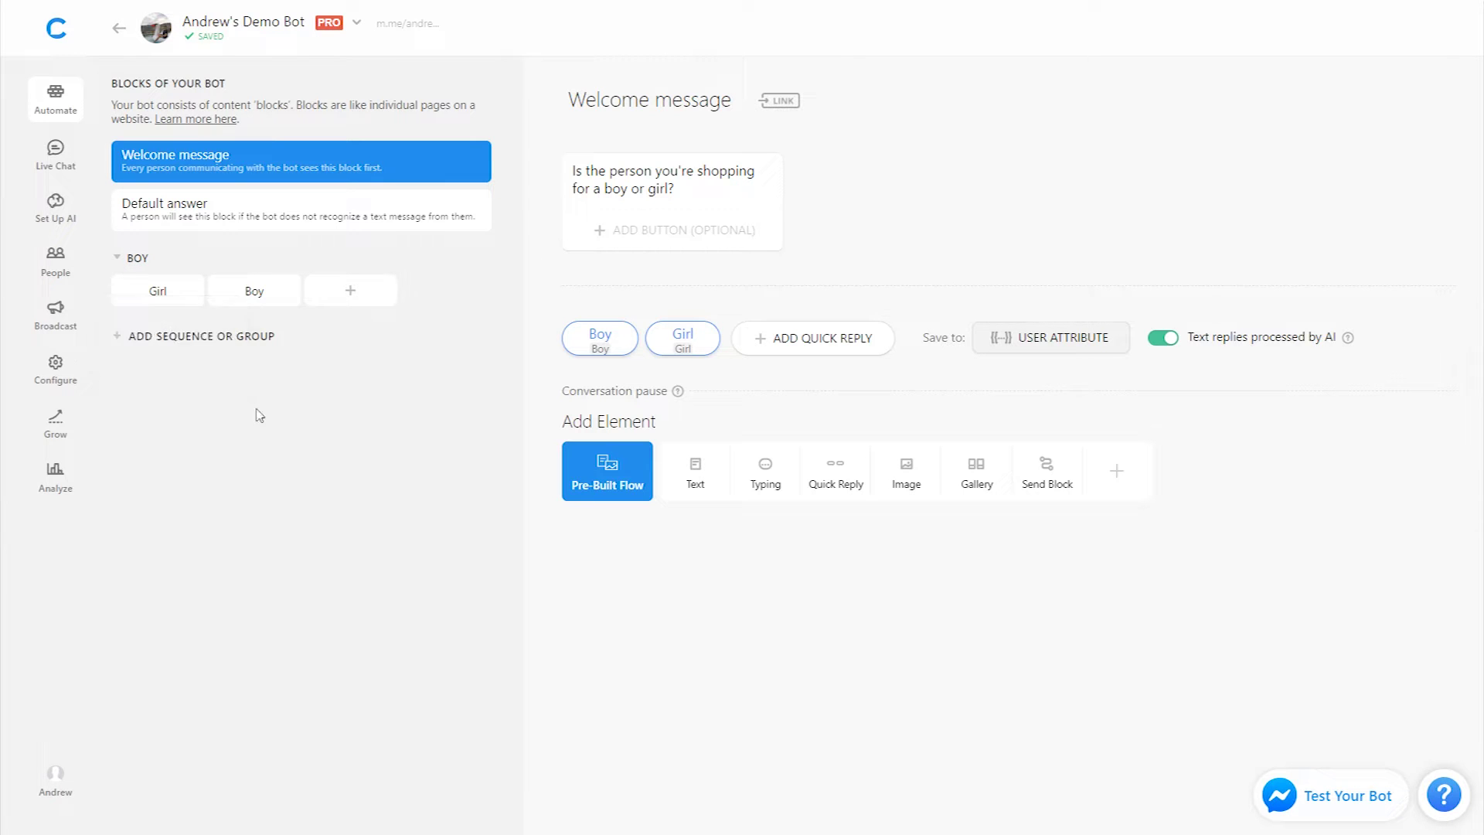
type("Girl")
key("Return")
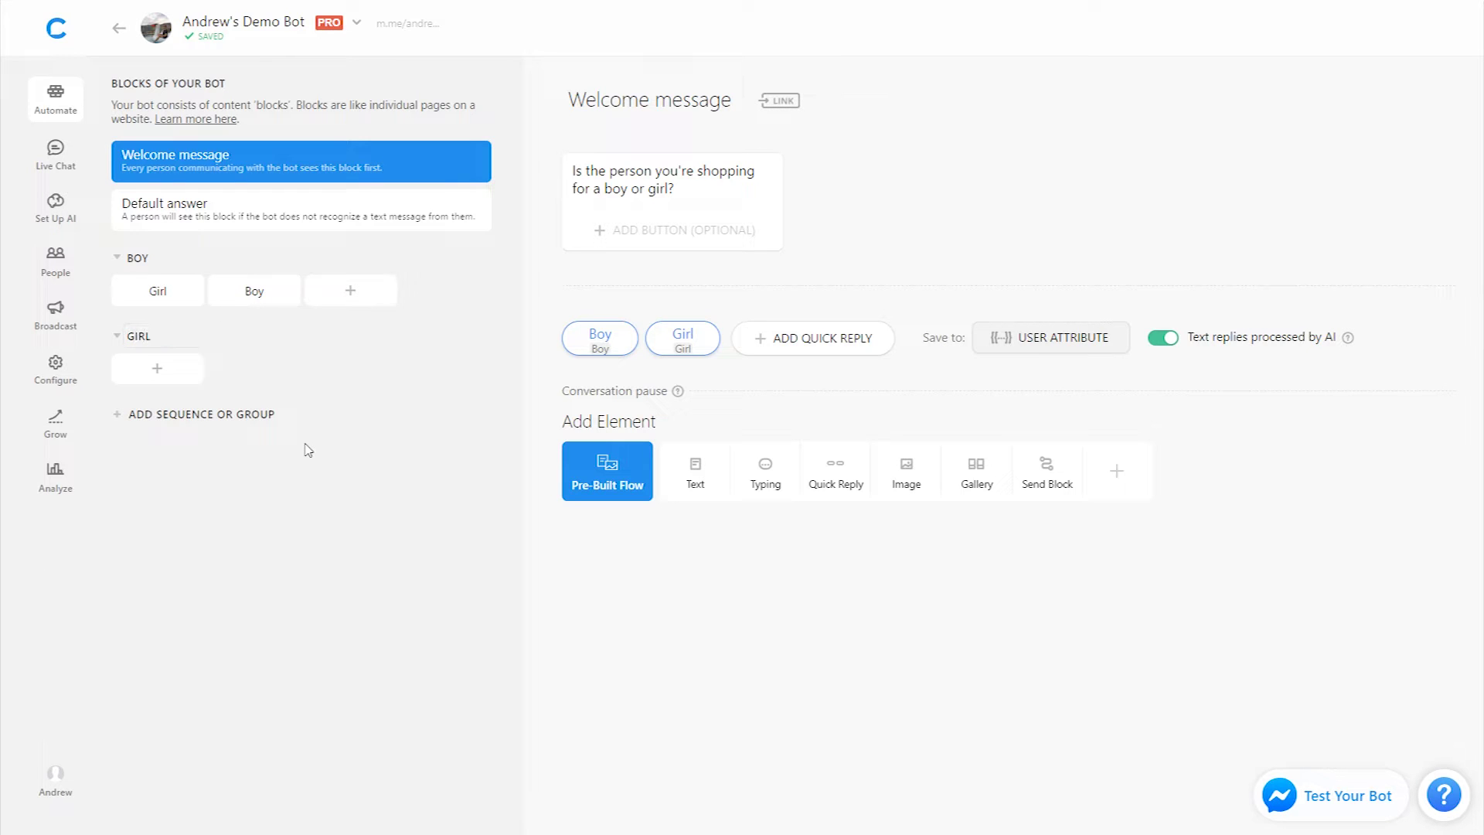
Move the Girl block into the GIRL group and open the Boy block.
left_click(145, 300)
left_click_drag(145, 300, 158, 368)
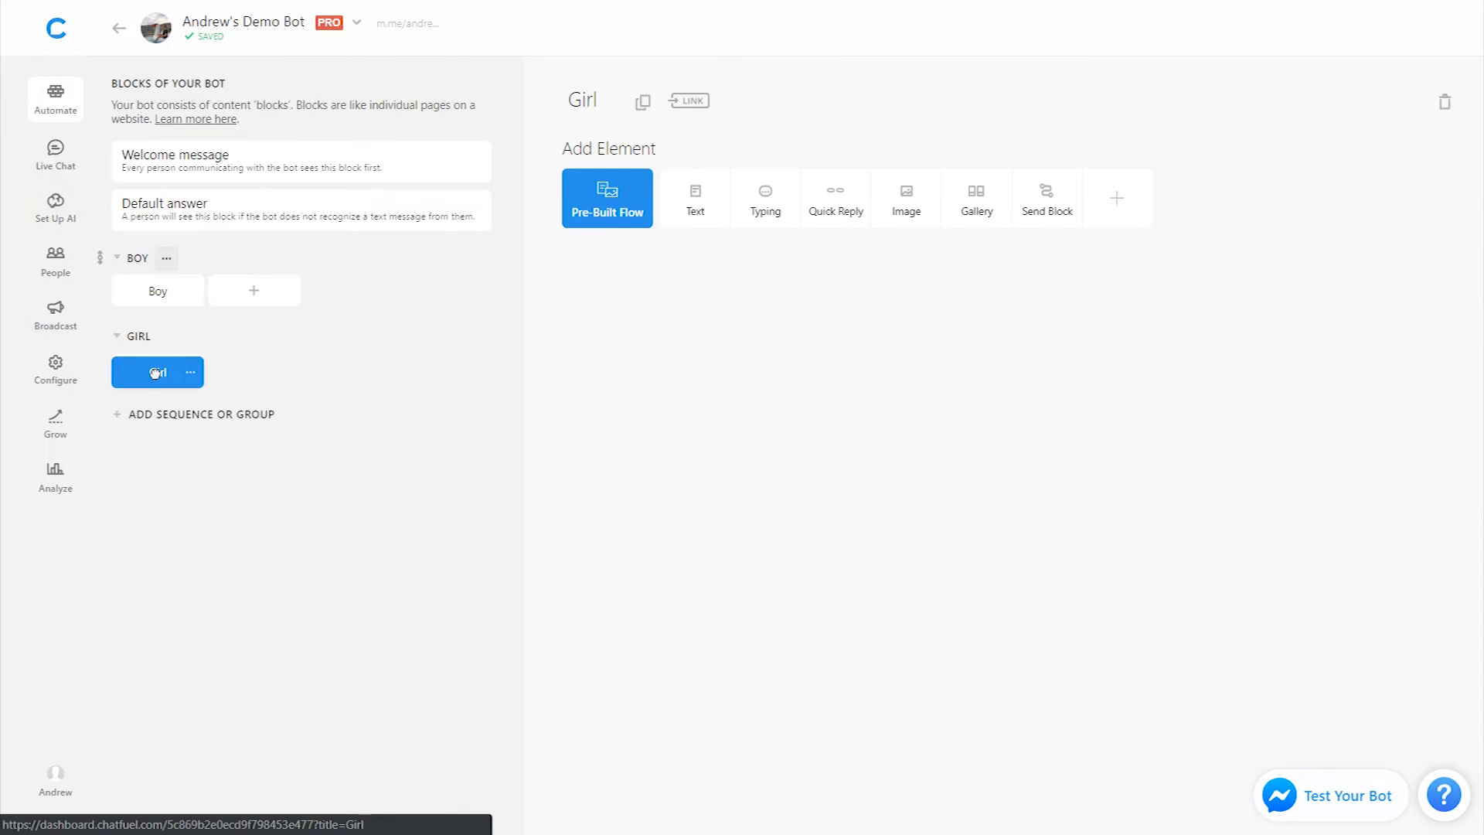
left_click(150, 298)
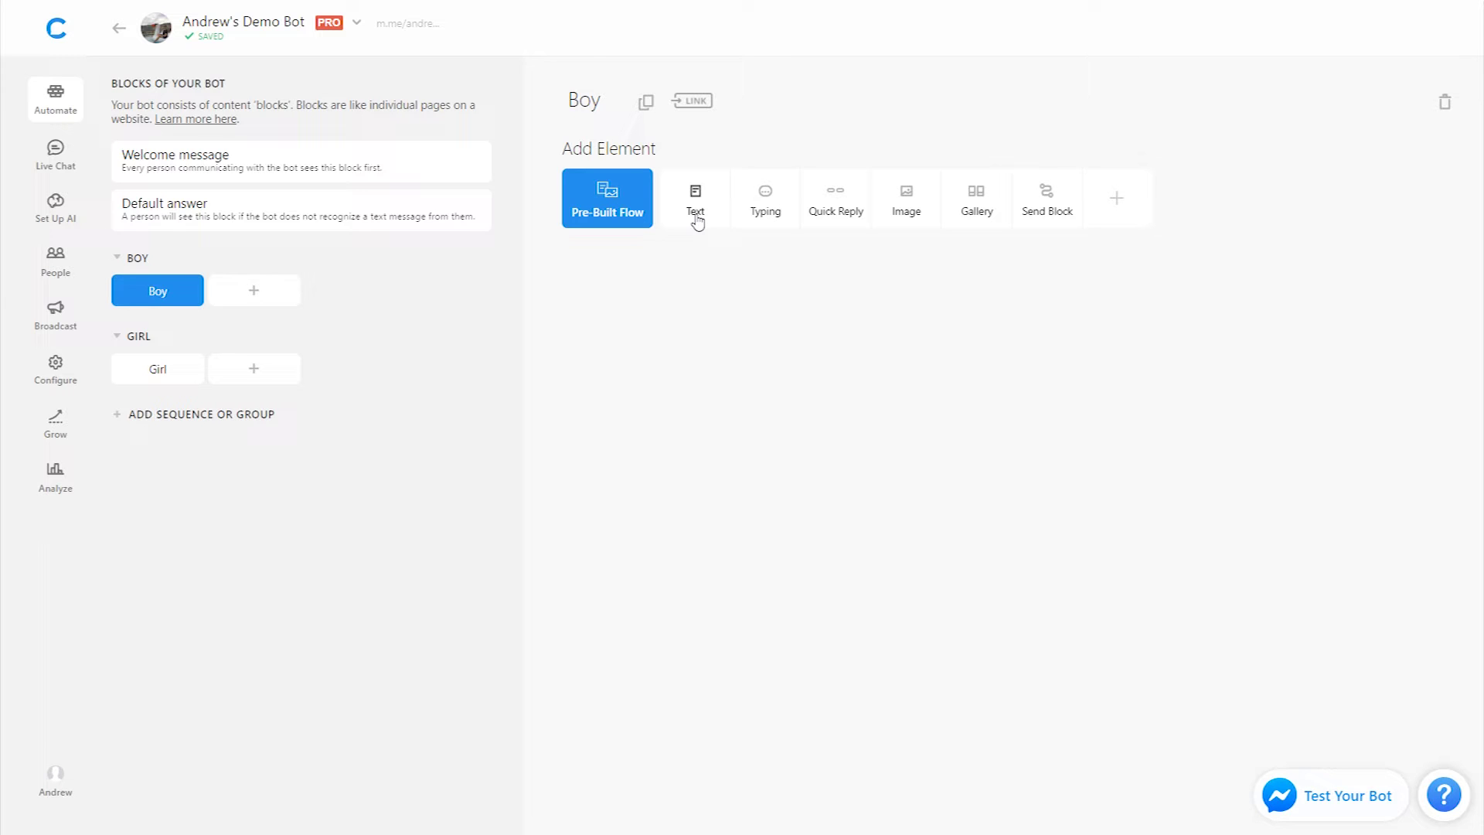
Make the Boy block ask 'What is your budget?' with Less than $50 and More than $50 replies.
left_click(696, 205)
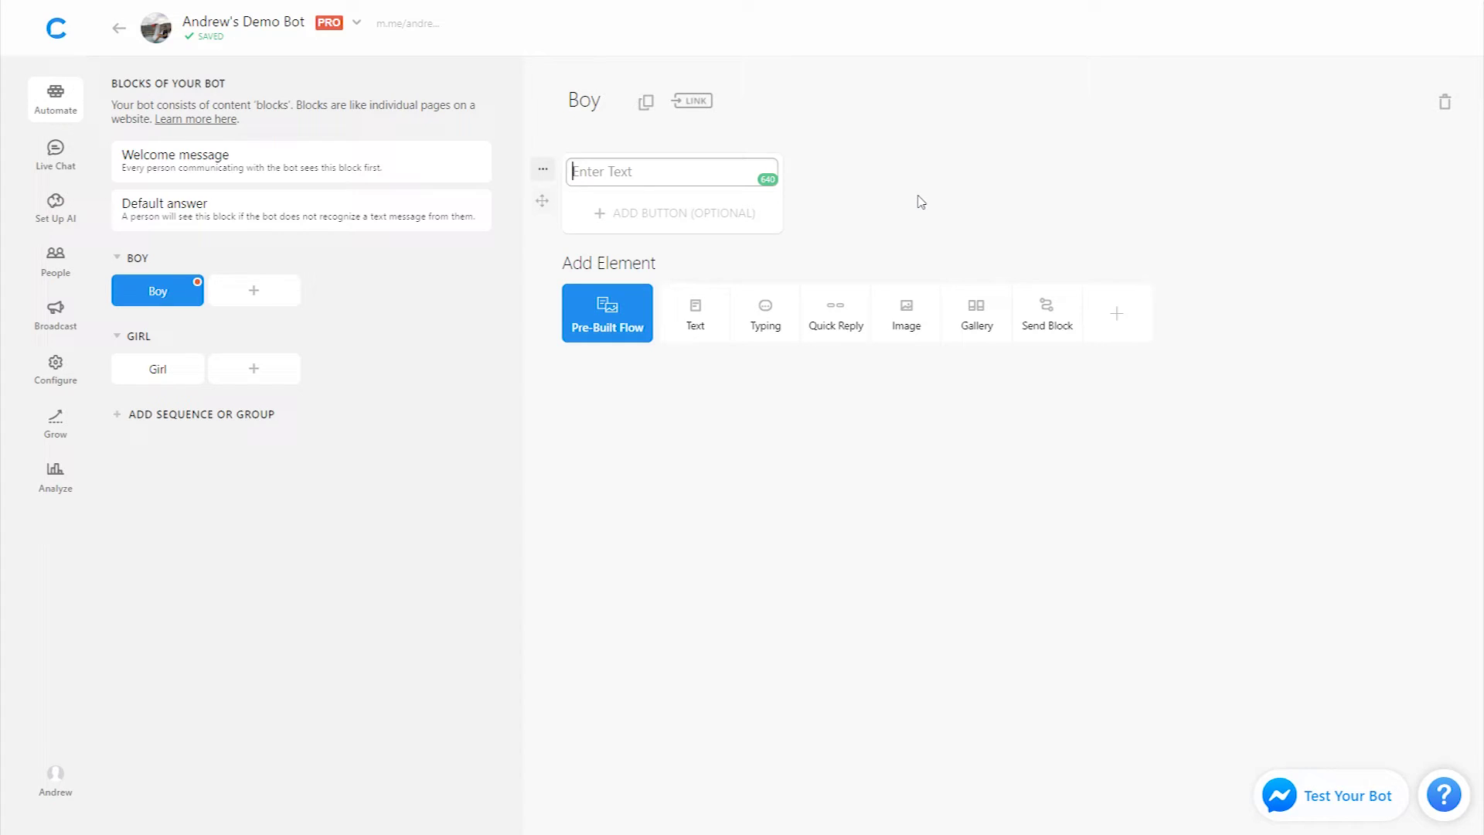
type("What is your budget?")
left_click(844, 316)
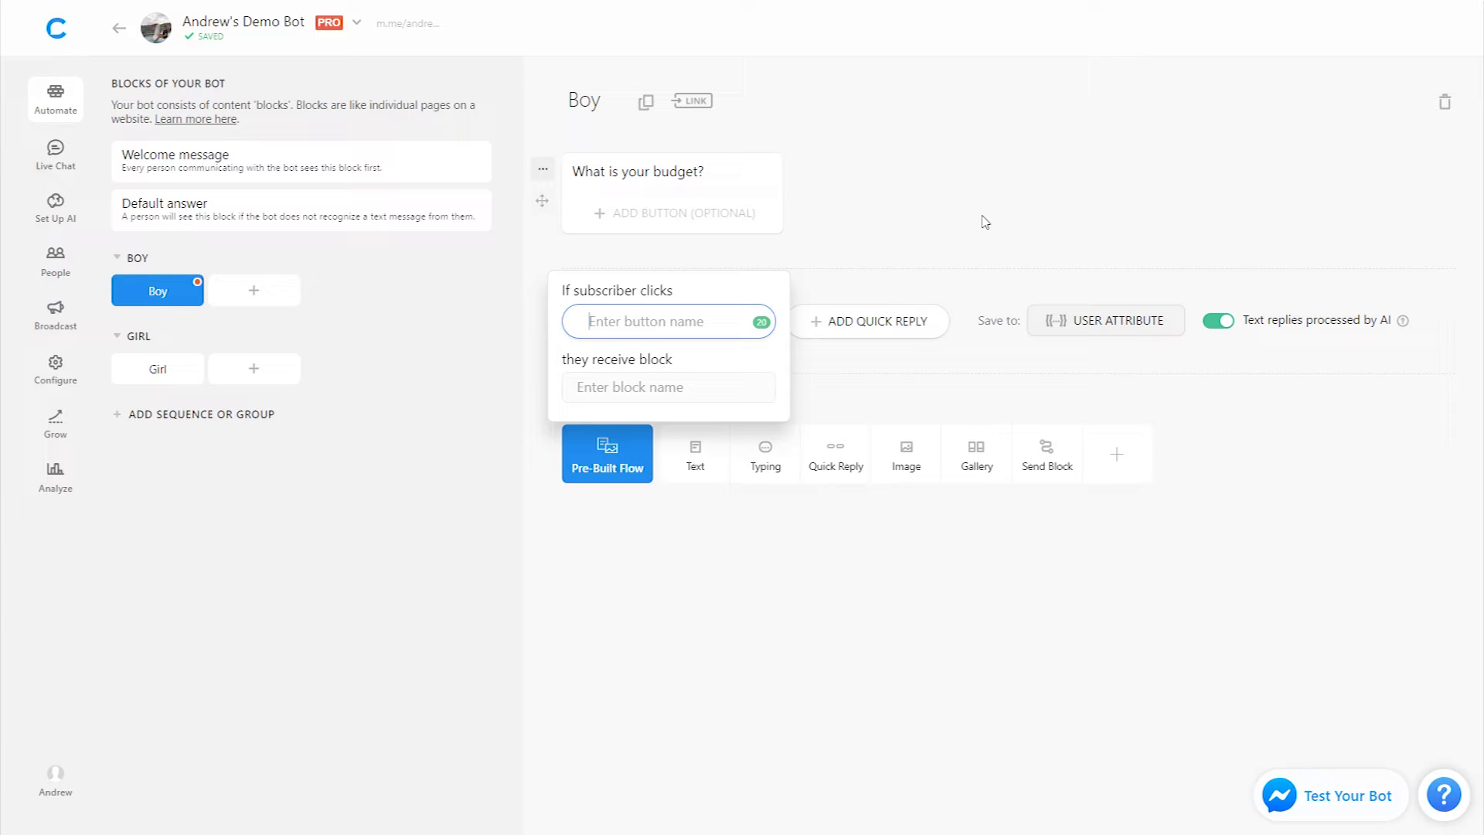
type("Less than ")
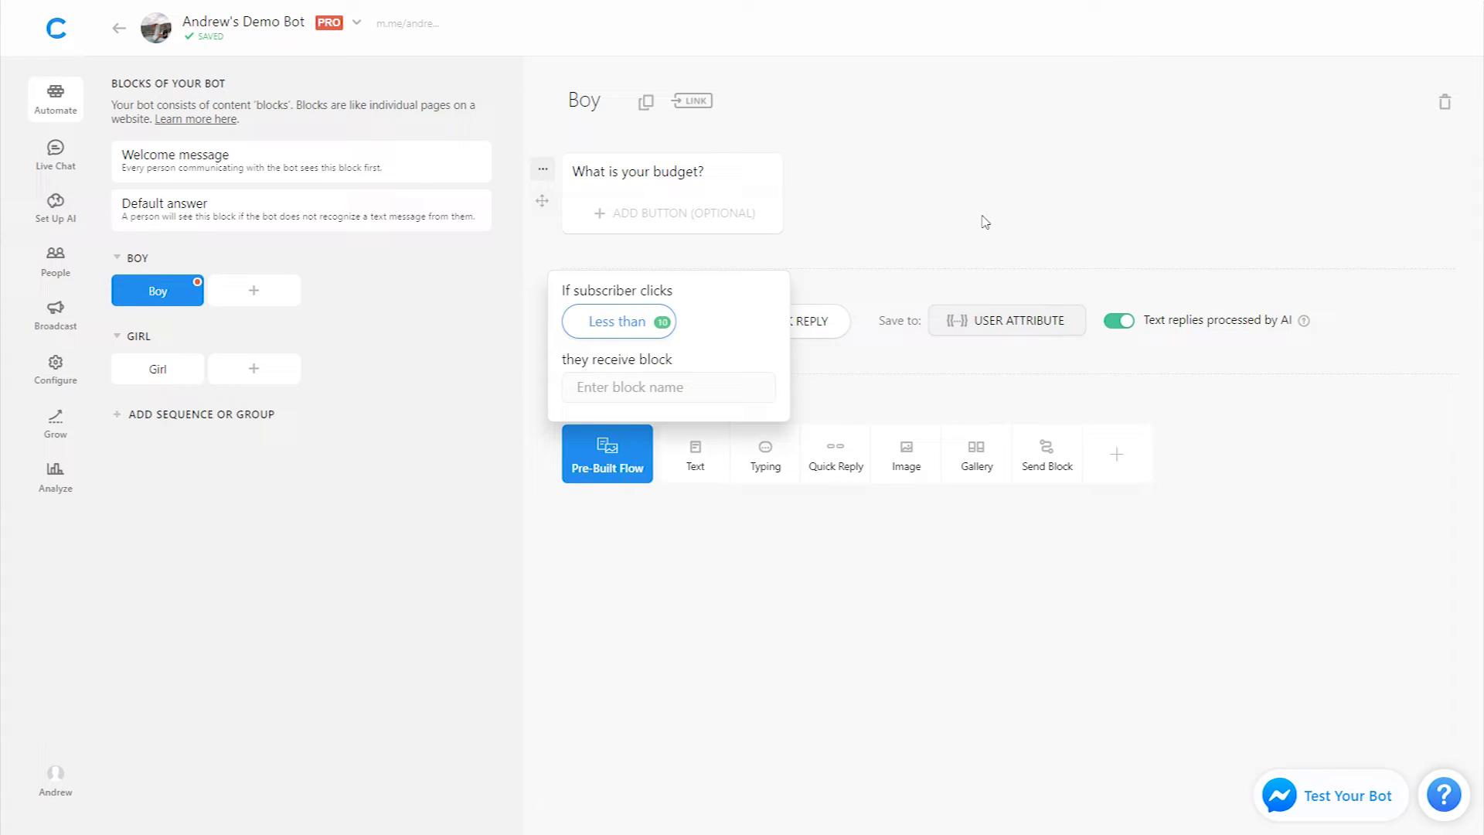
type("$50")
left_click(845, 321)
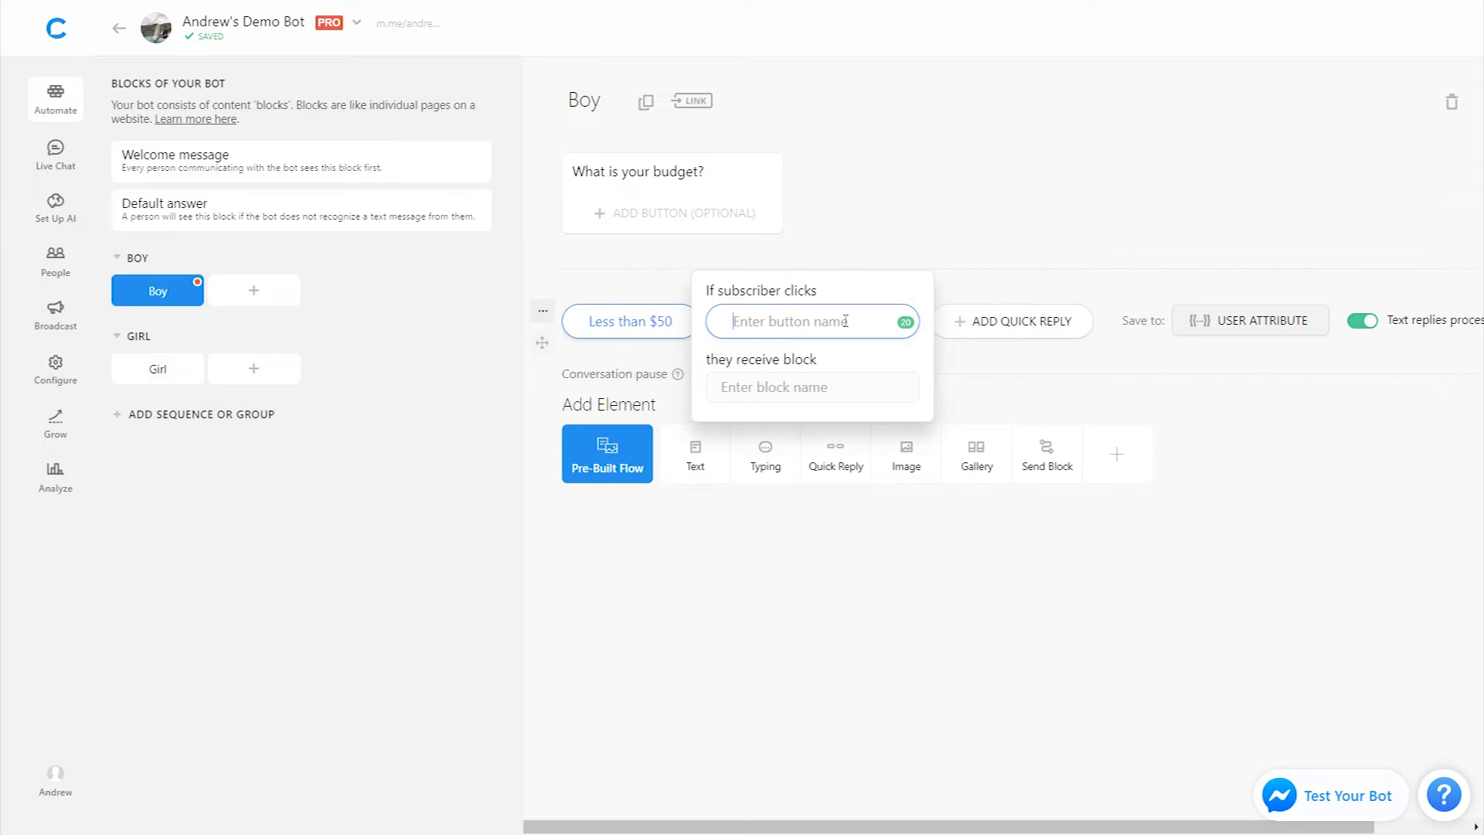
type("More than $50")
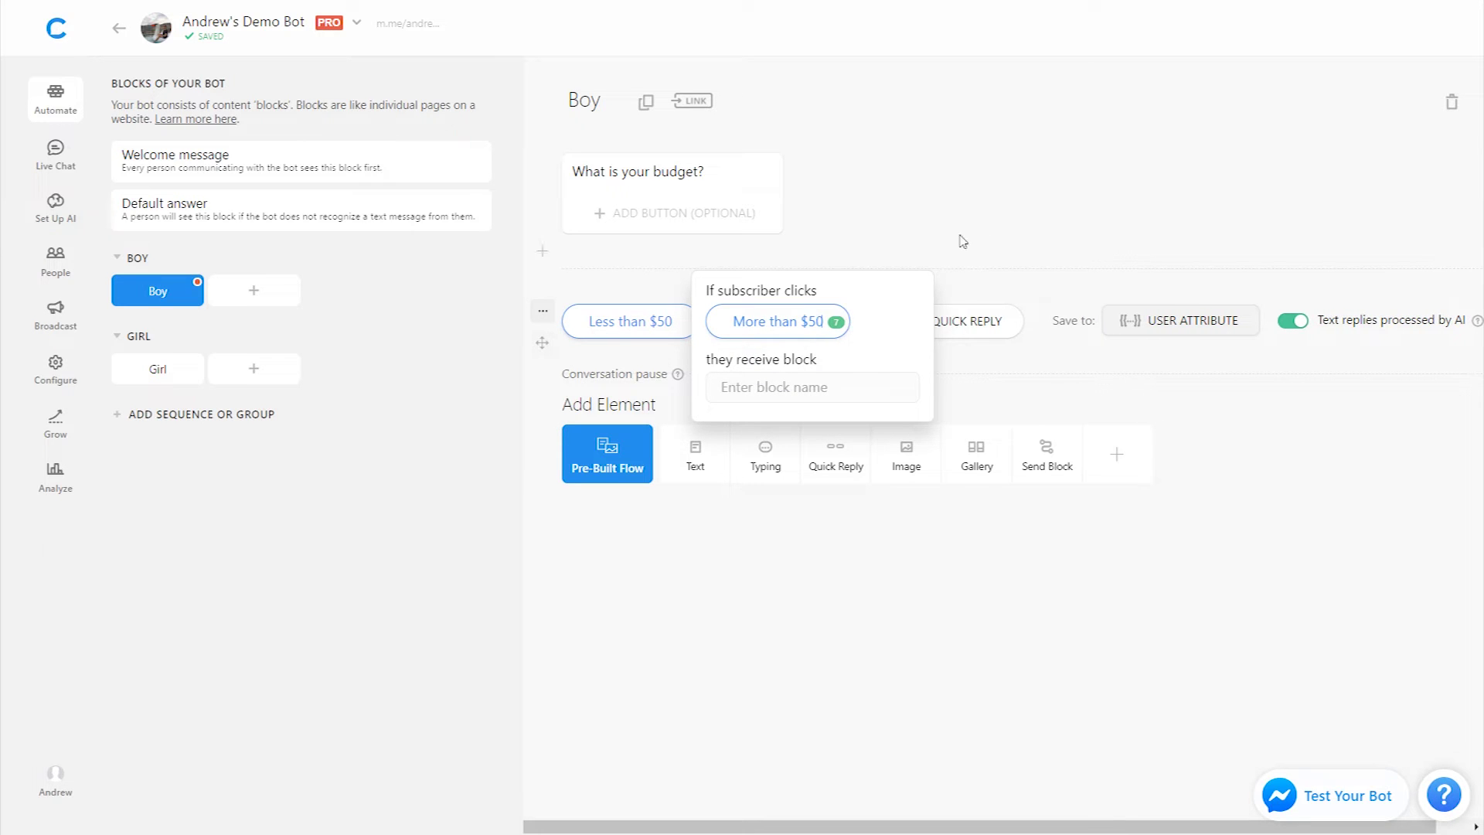
left_click(997, 219)
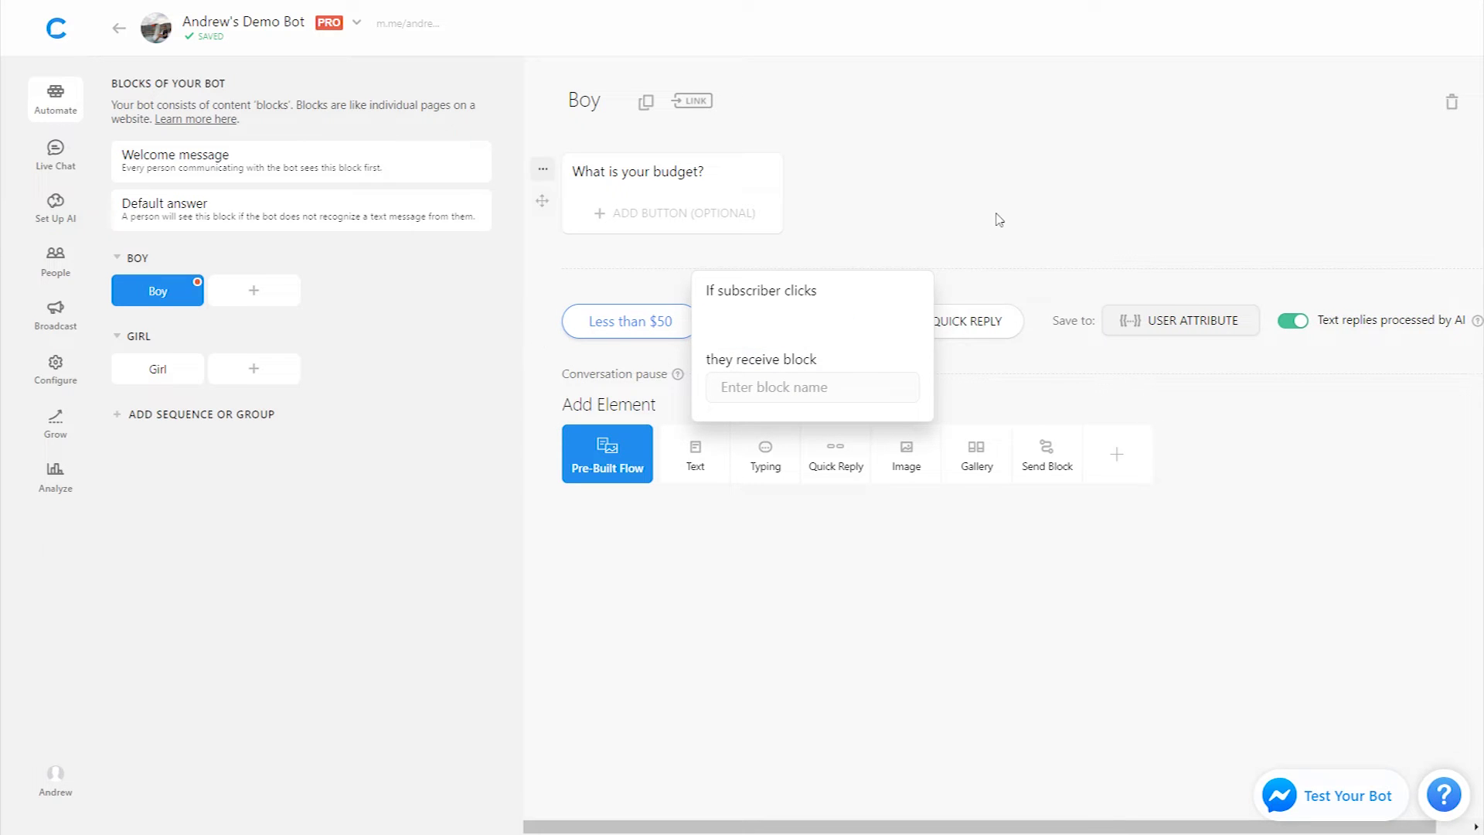
Give the Girl block the same 'What is your budget?' question with Less than $50 and More than $50 replies.
left_click(170, 371)
left_click(695, 198)
type("Wha")
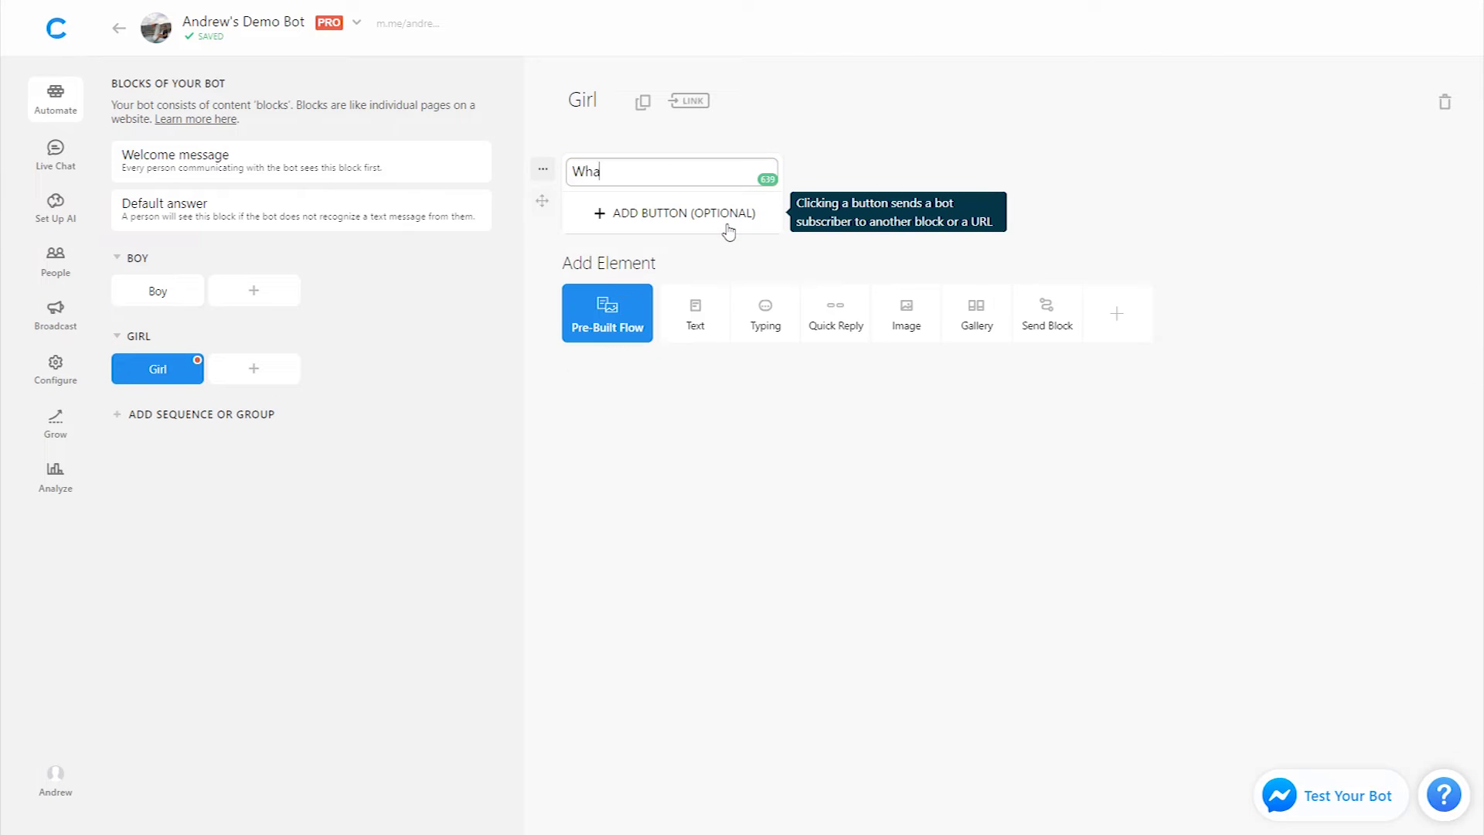
type("t is your bud")
key("BackSpace")
key("BackSpace")
key("BackSpace")
key("BackSpace")
type("budget?")
left_click(853, 310)
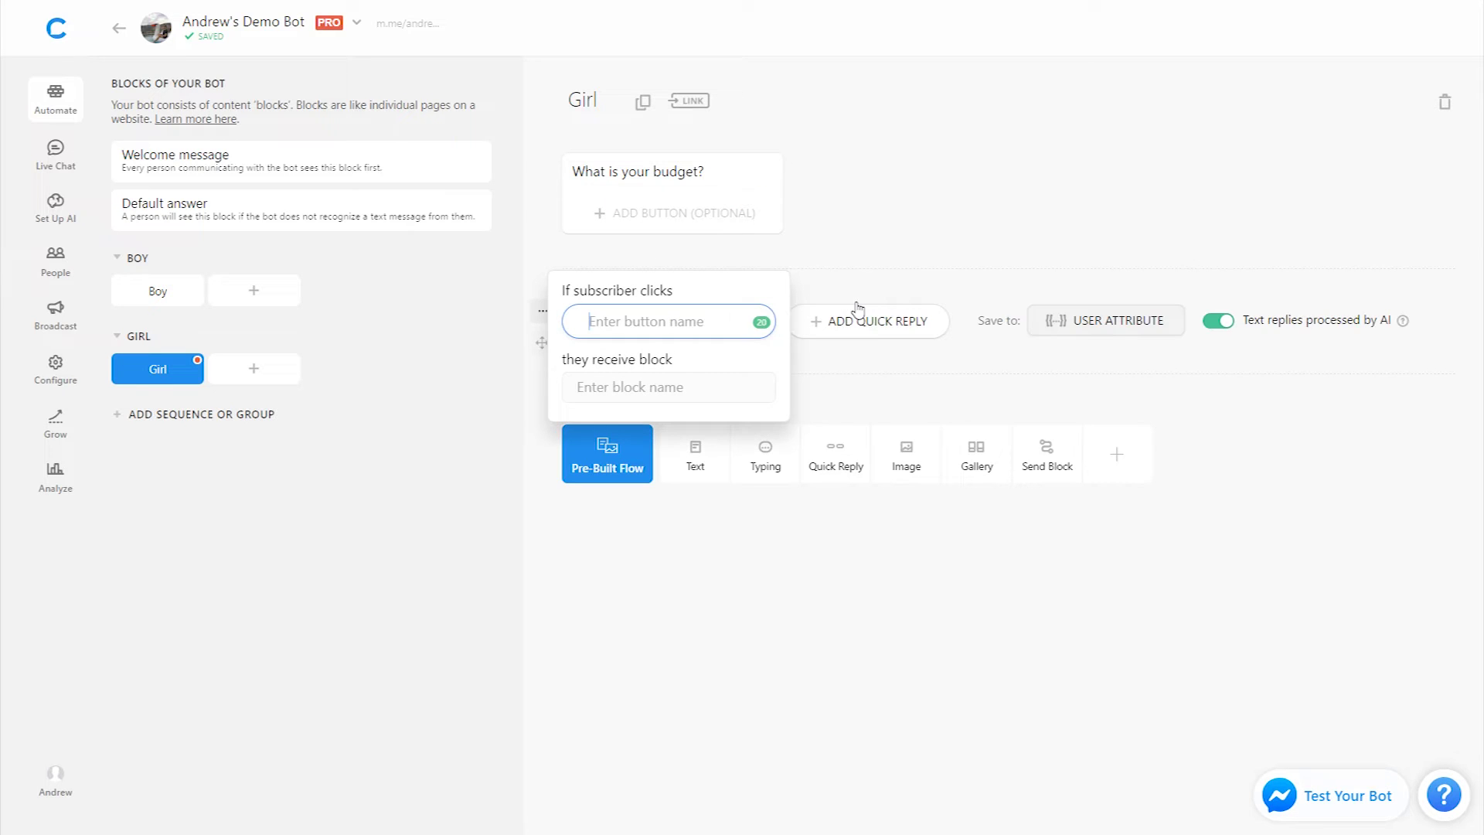
type("Less than $50")
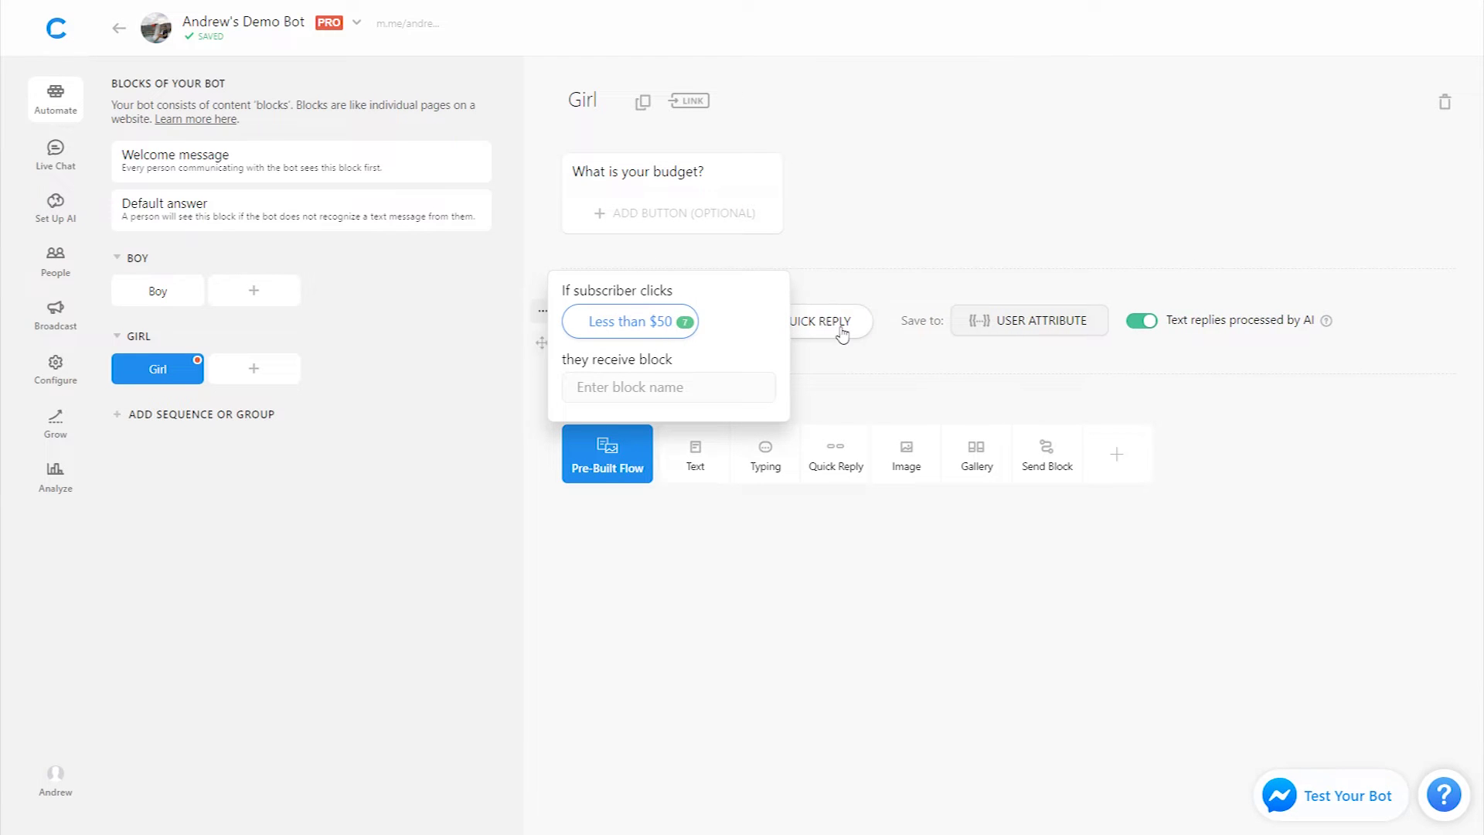
left_click(850, 331)
type("More than $50")
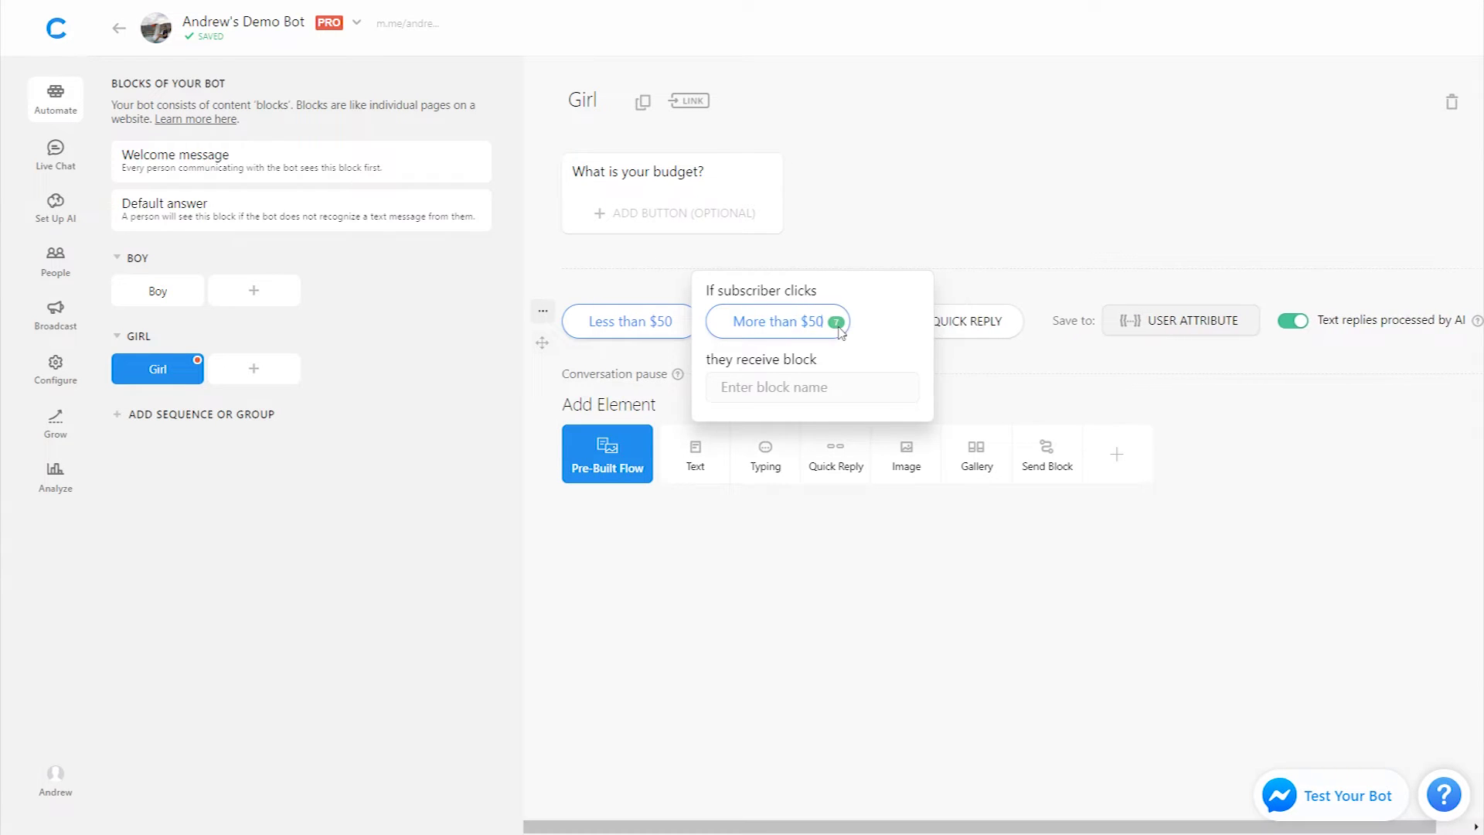
left_click(1003, 227)
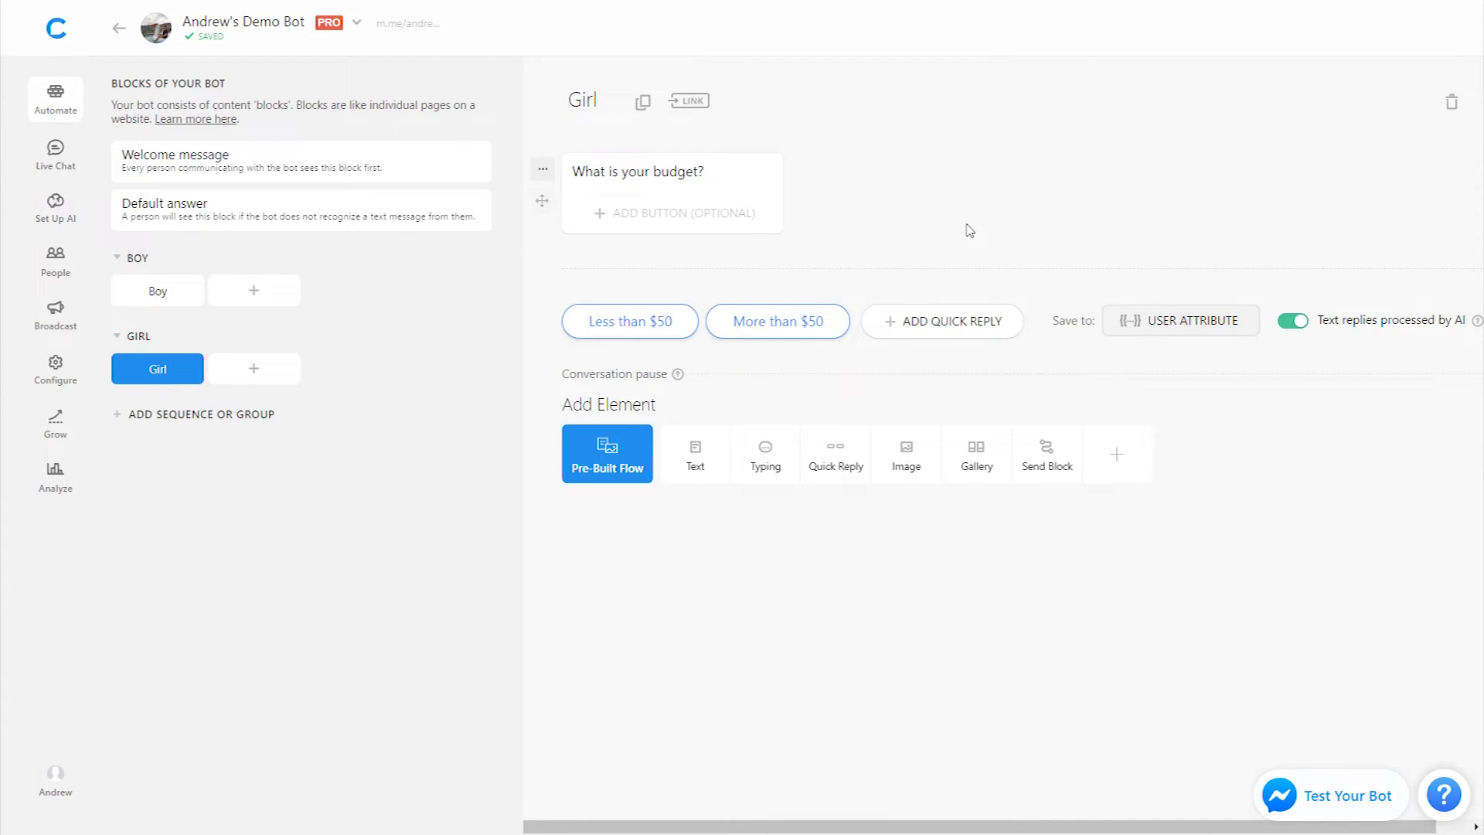
Switch back to the Boy block in the BOY group.
left_click(158, 294)
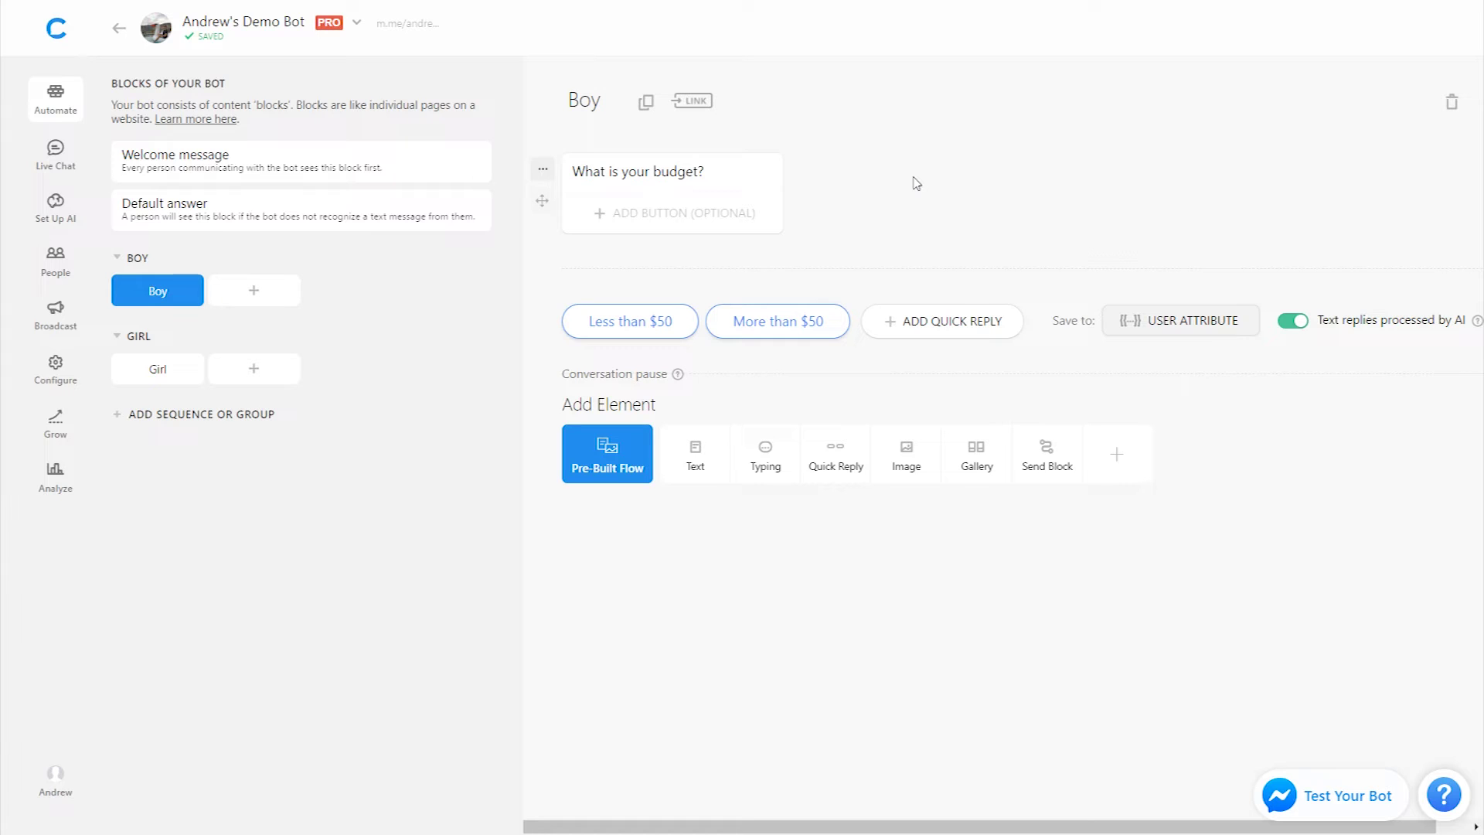
Enter 'Boy - More than $50' as the destination block for the Boy block's More than $50 reply.
left_click(788, 330)
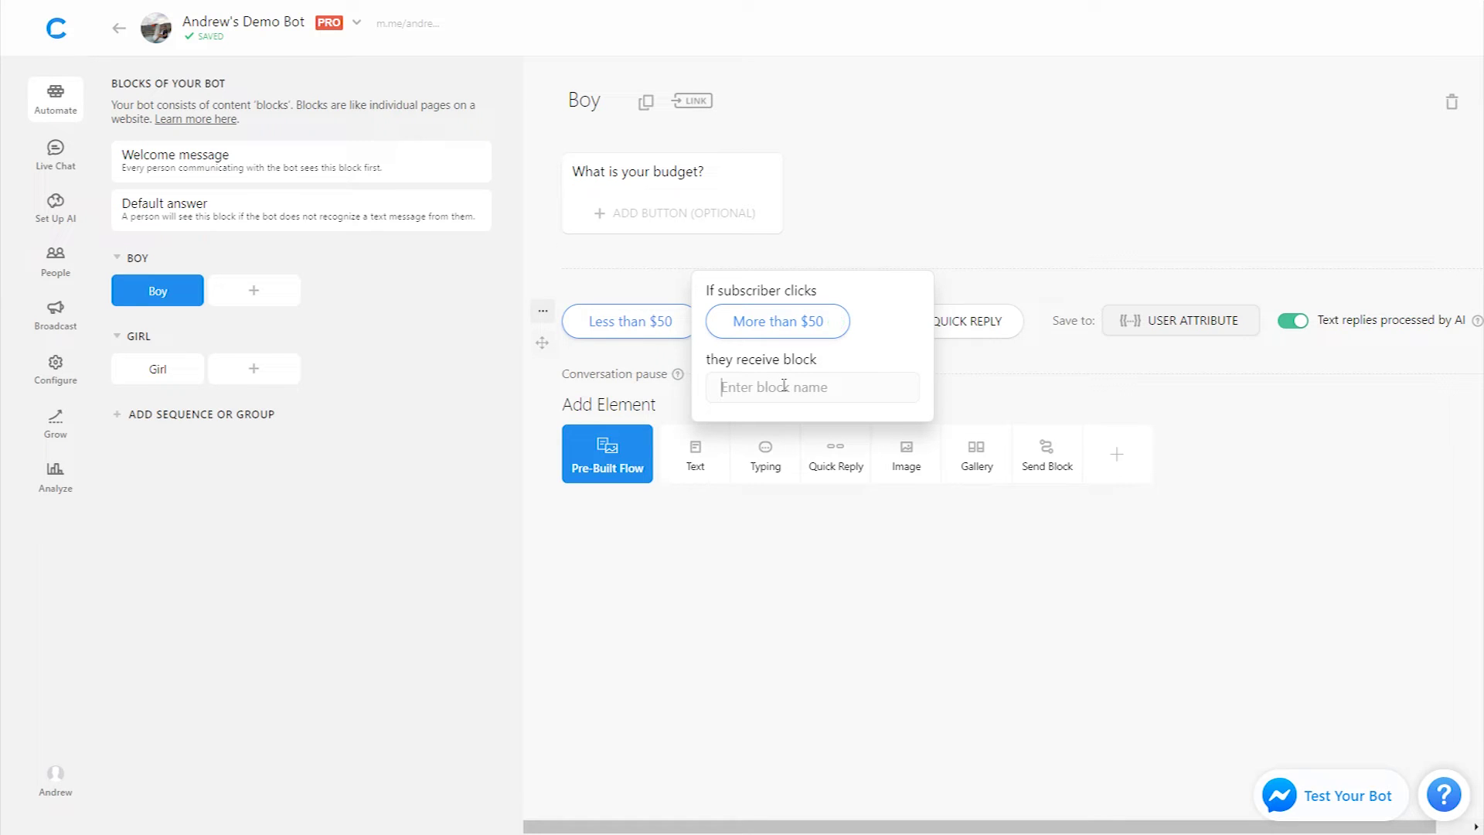
left_click(783, 385)
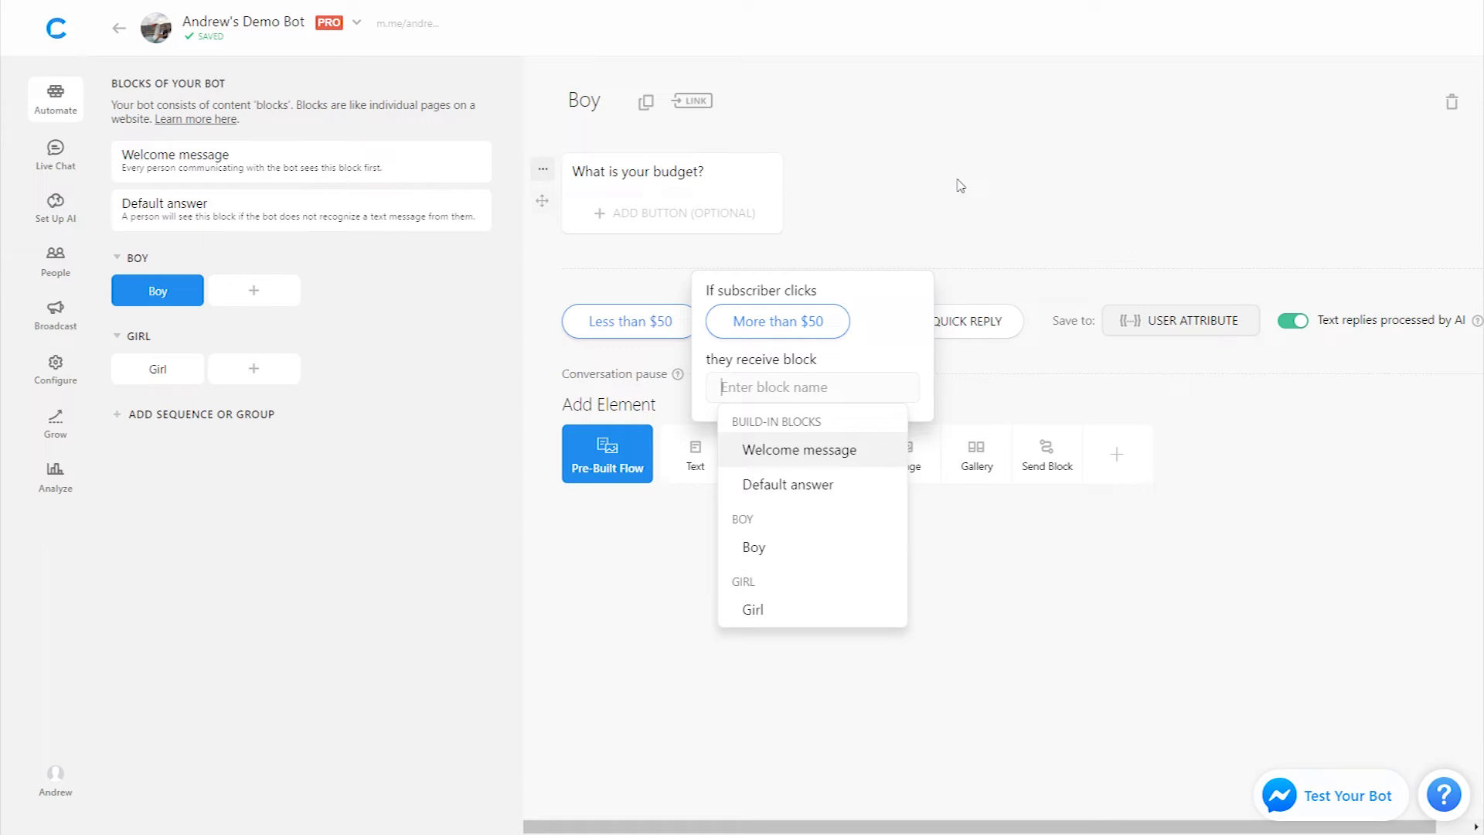
type("Boy - ")
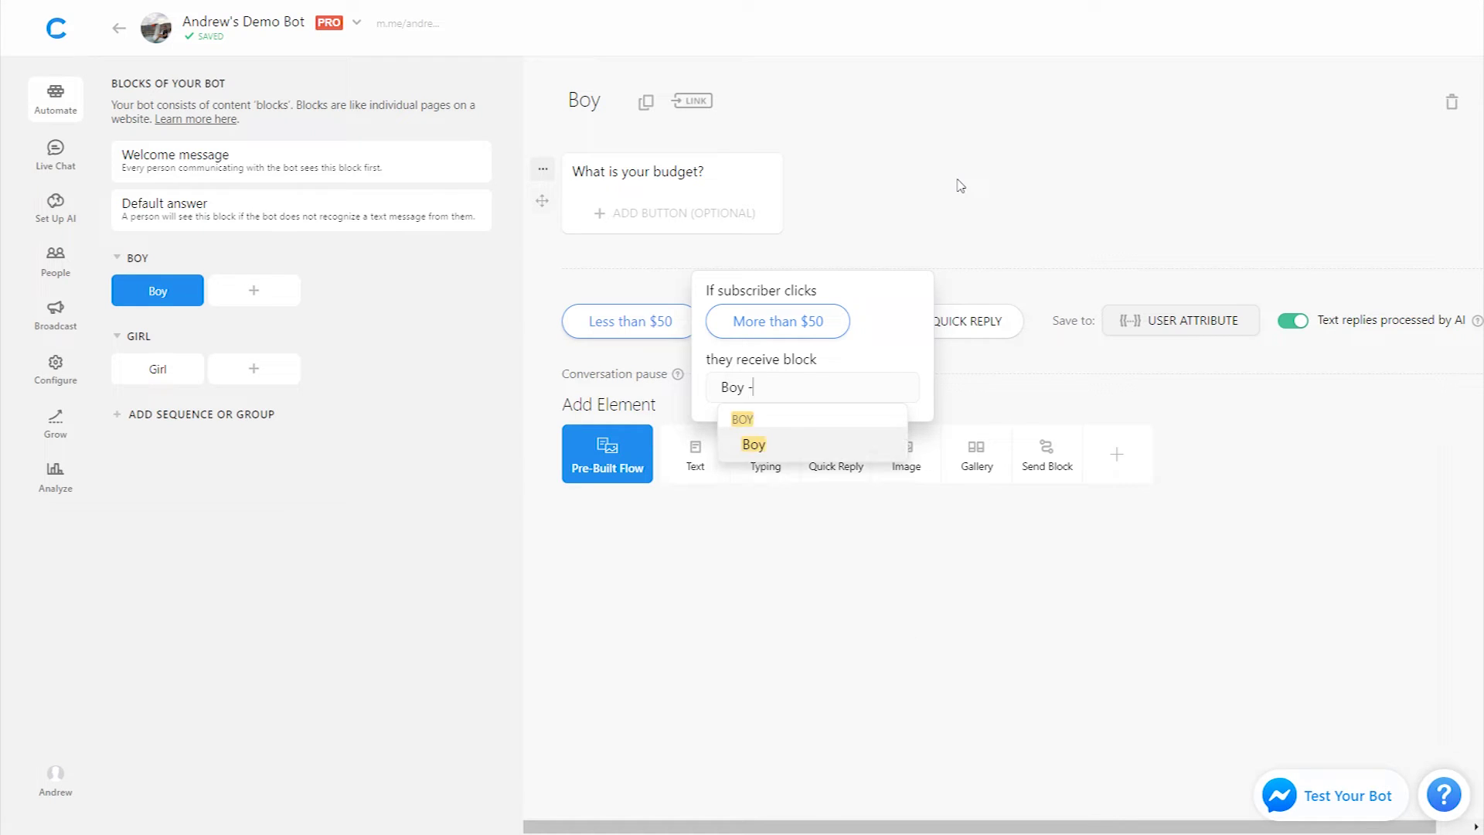
type("More than $50")
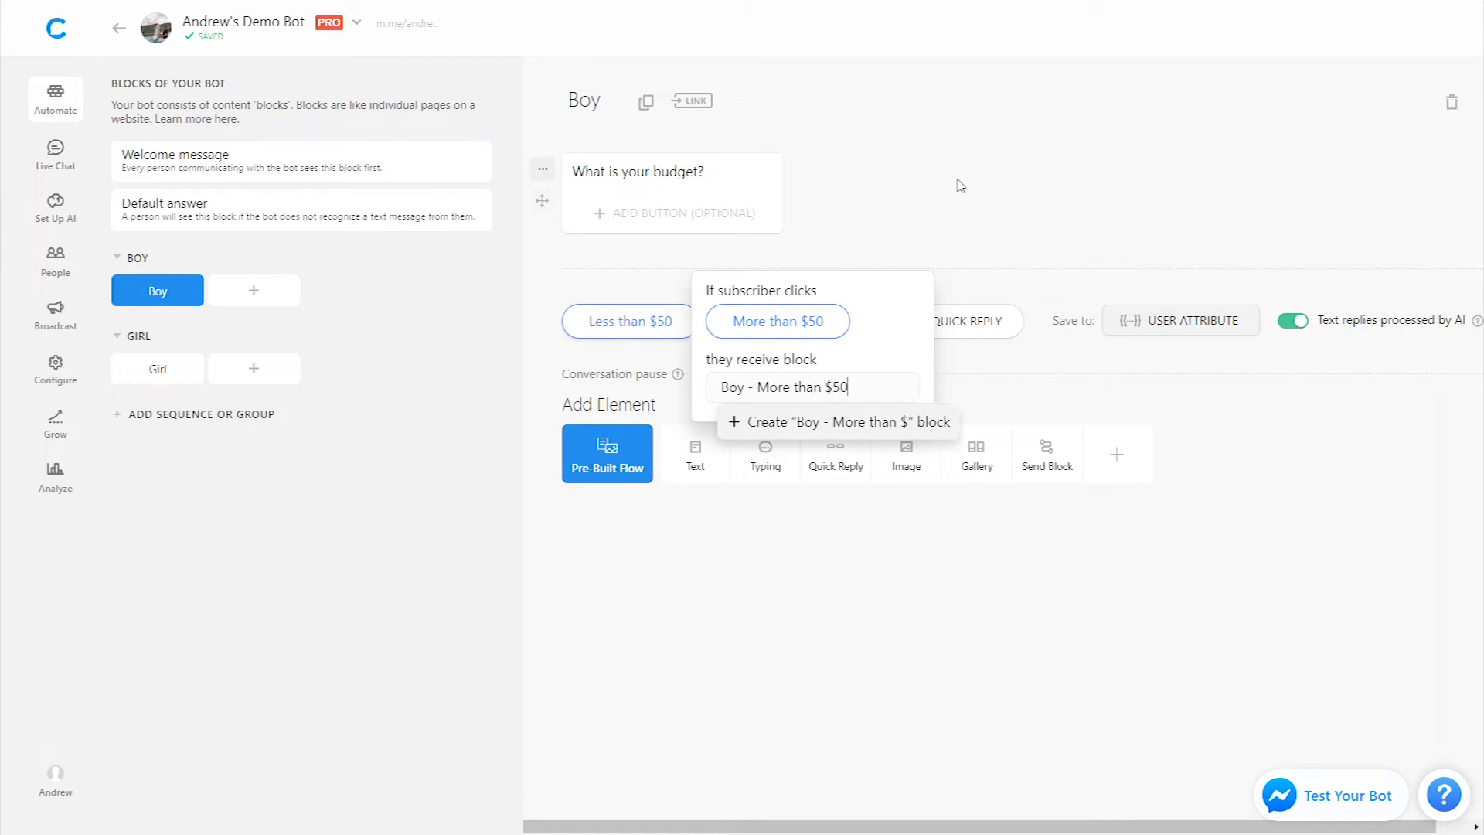
left_click(958, 421)
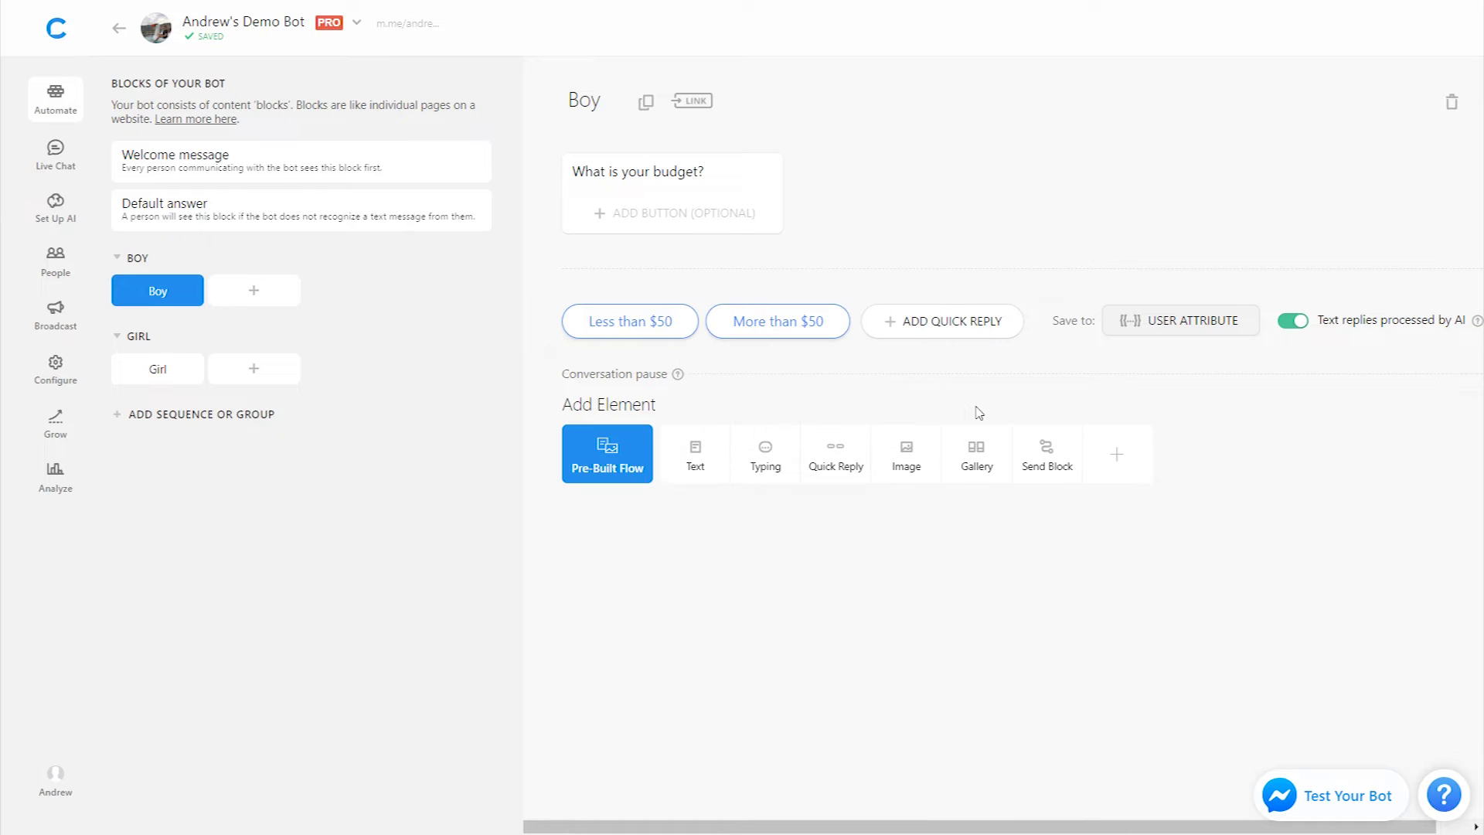
Shorten the name to Boy $50+, create that block, and link the reply to it.
left_click(778, 332)
left_click(782, 387)
left_click(957, 404)
left_click(778, 329)
left_click_drag(748, 386, 846, 391)
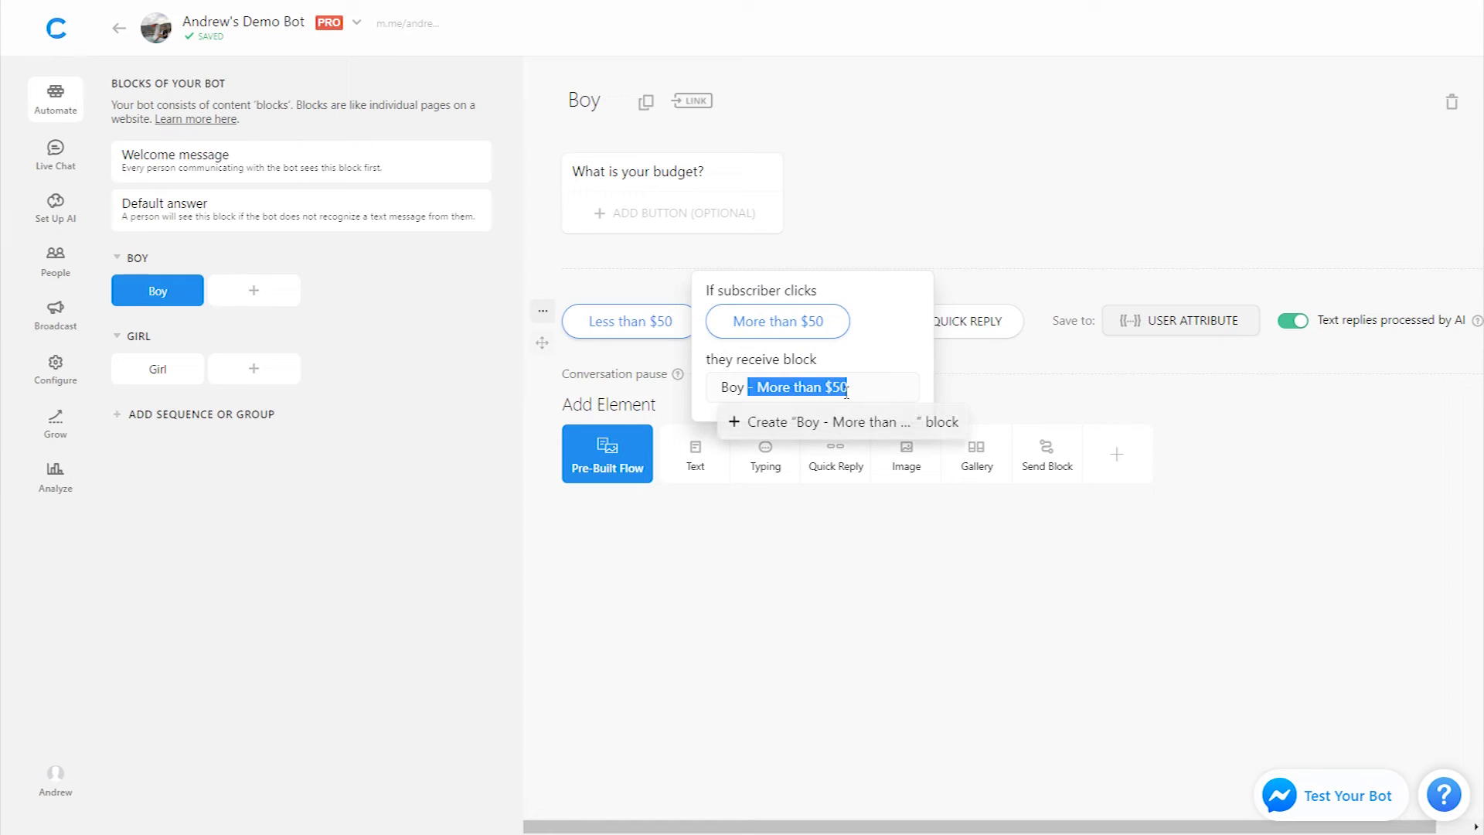
type("50+")
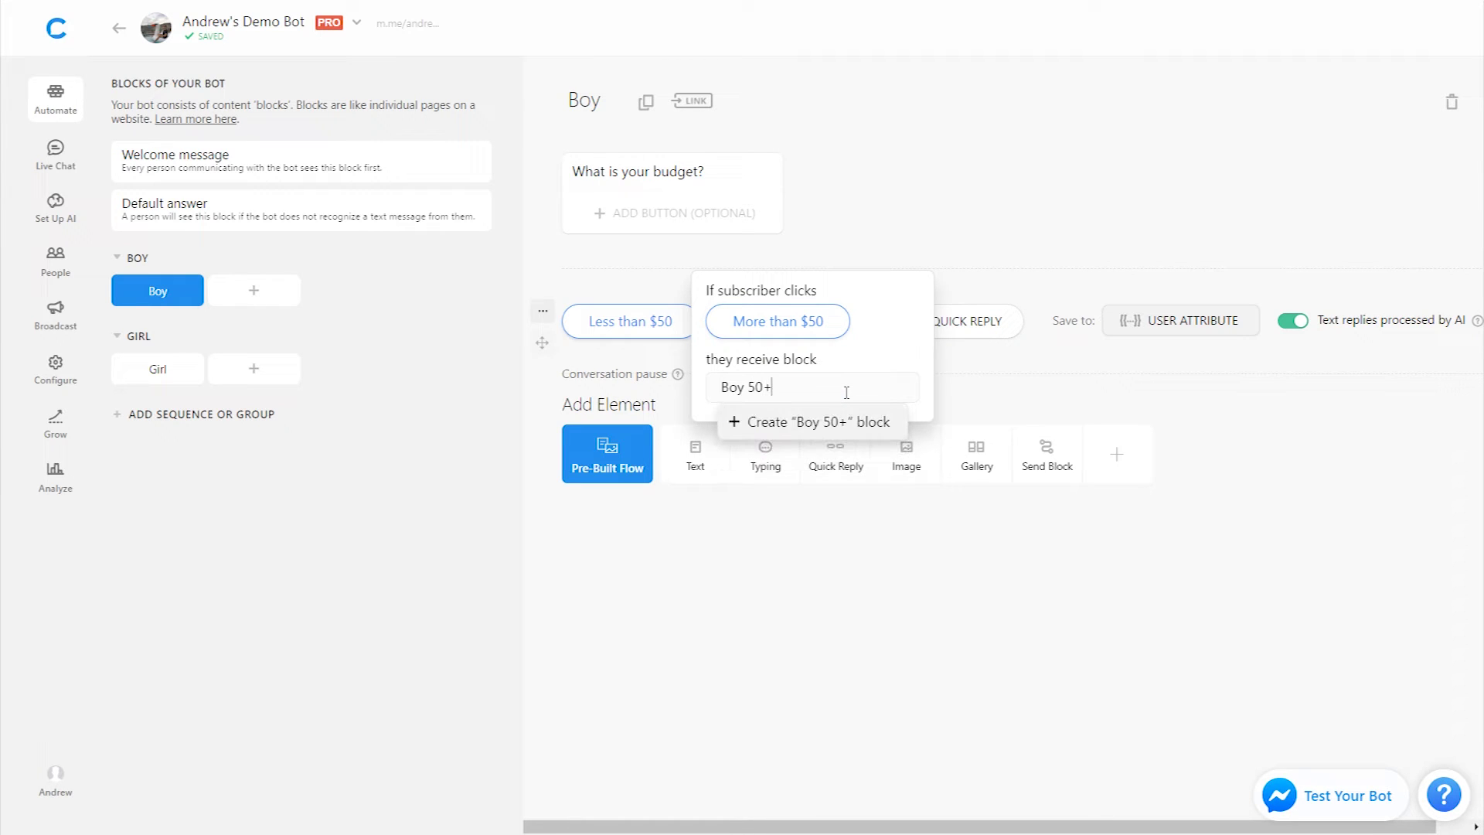
left_click(749, 387)
type("$")
left_click(818, 422)
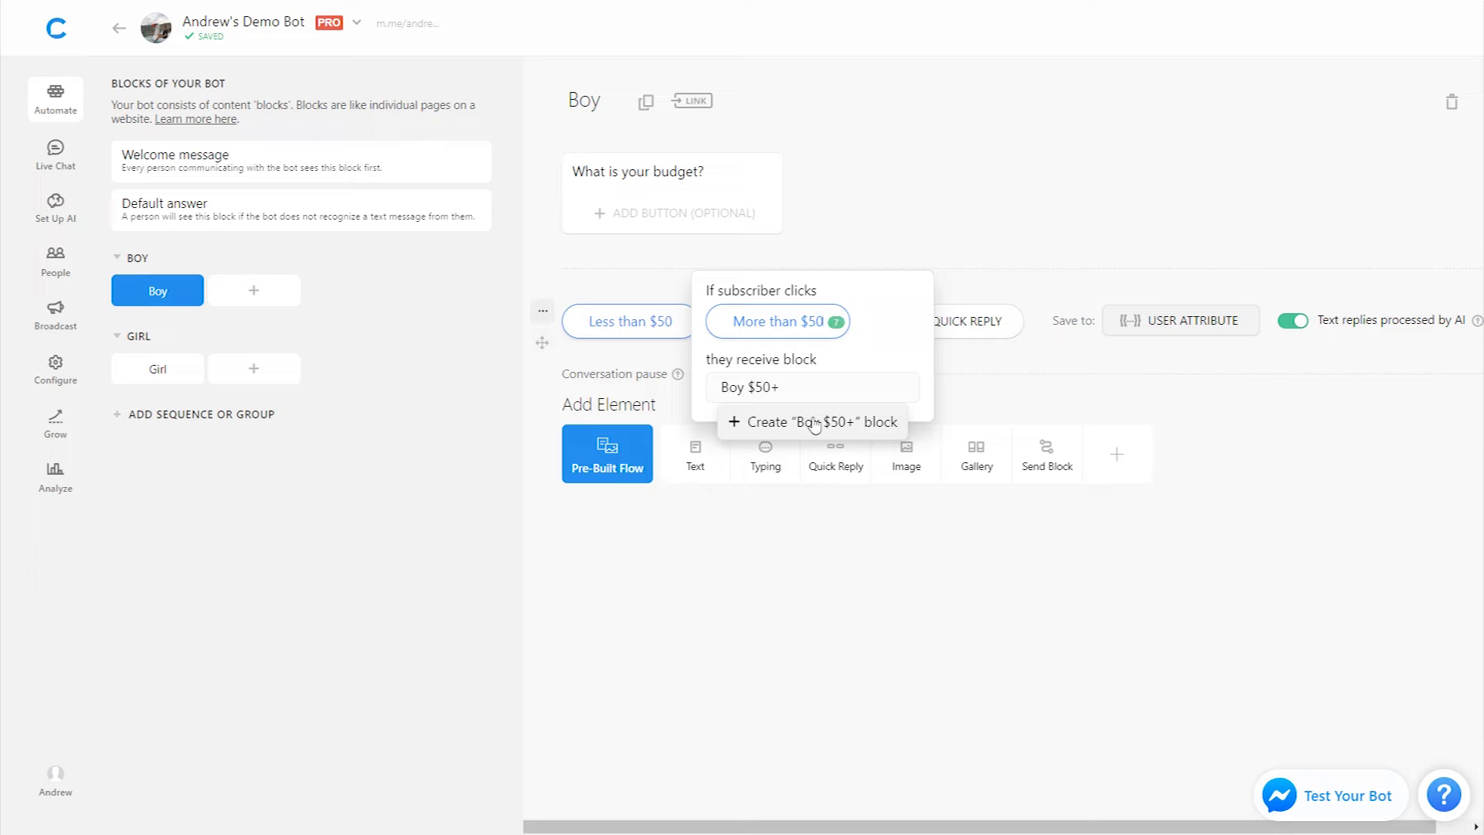
left_click(821, 403)
left_click(799, 484)
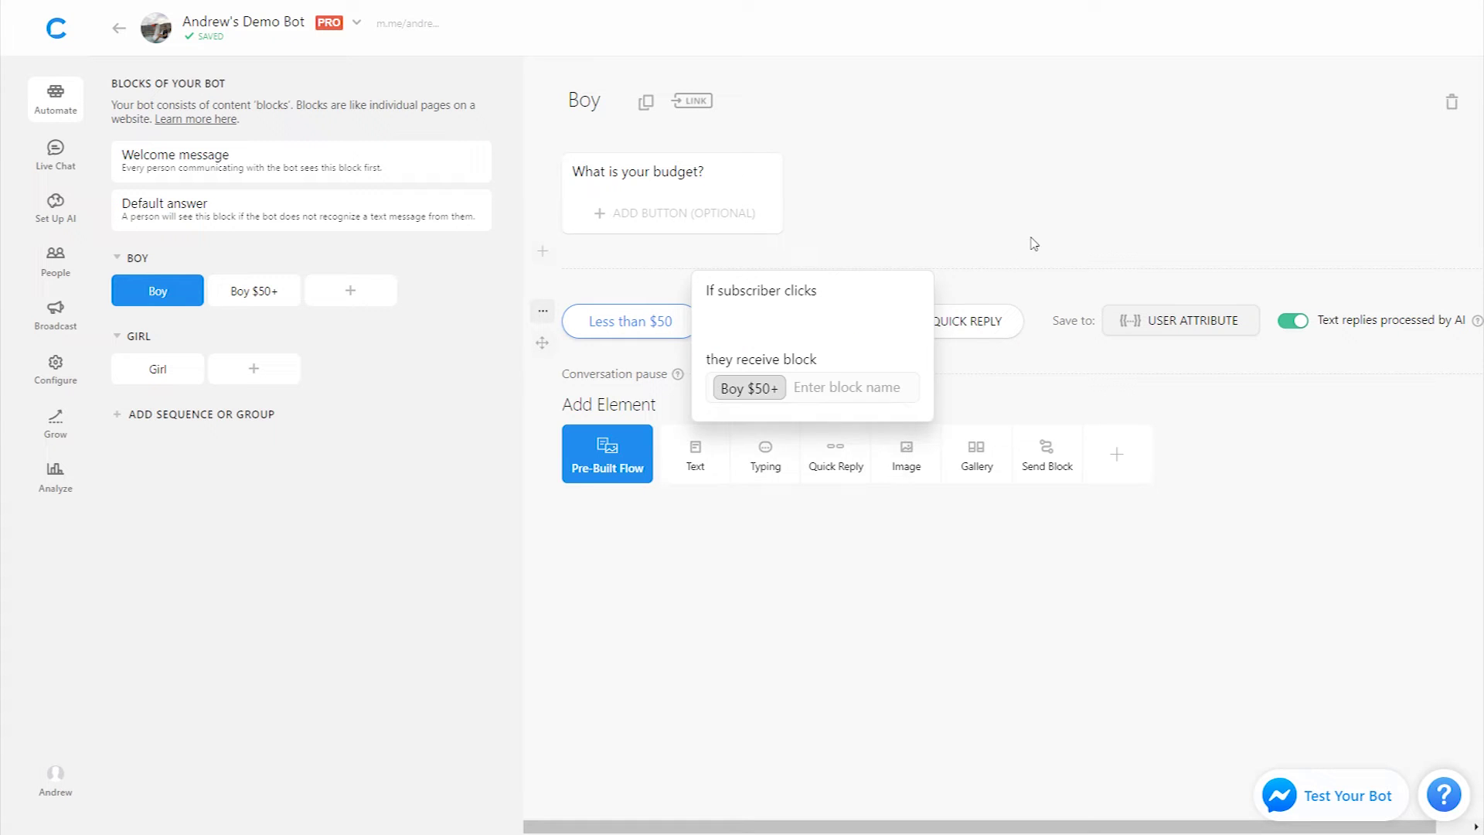
left_click(1034, 242)
Link the Girl block's More than $50 reply to a new Girl $50+ block.
left_click(158, 368)
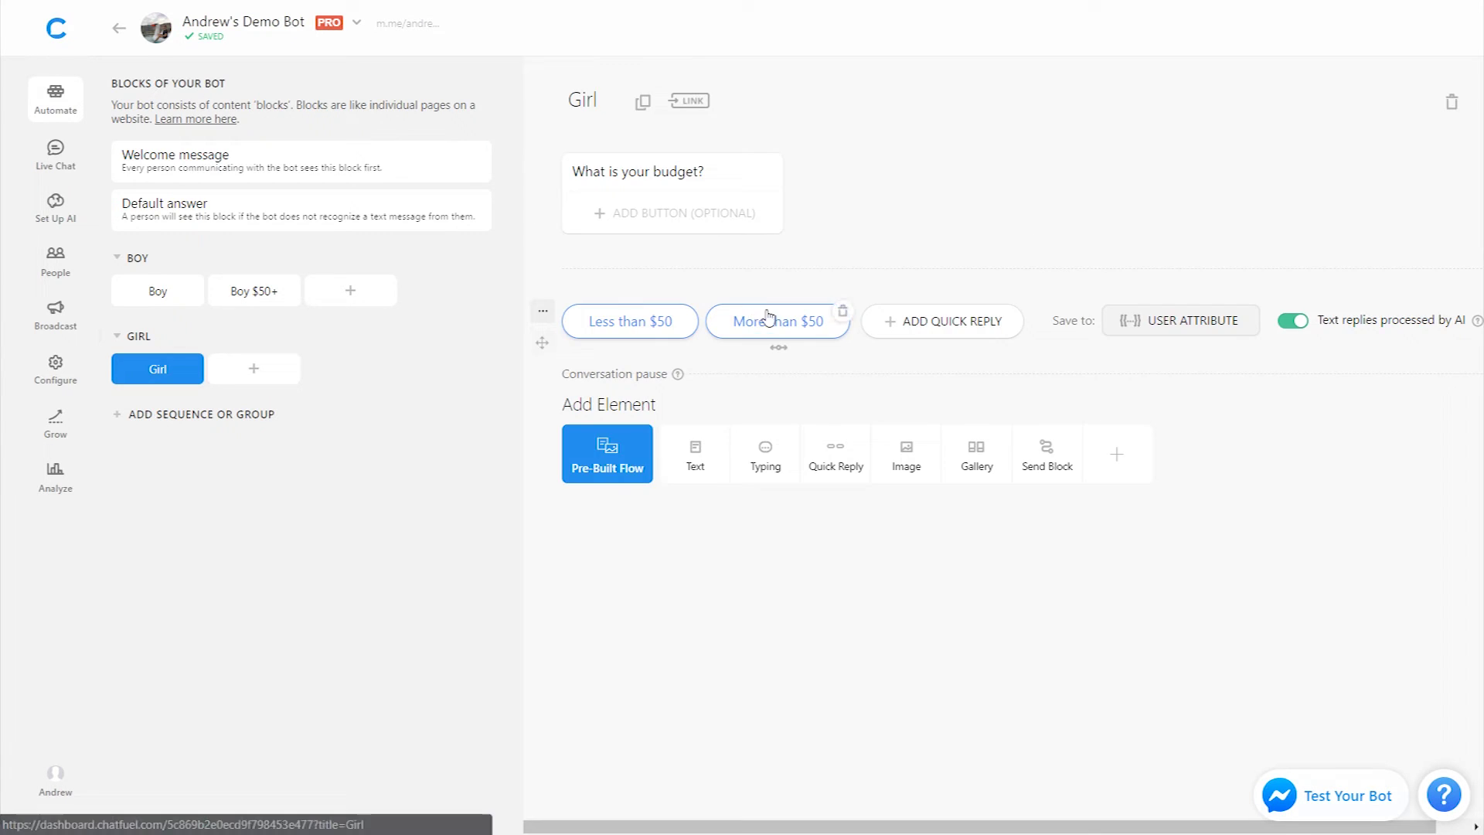
left_click(773, 320)
left_click(800, 386)
type("Girl ")
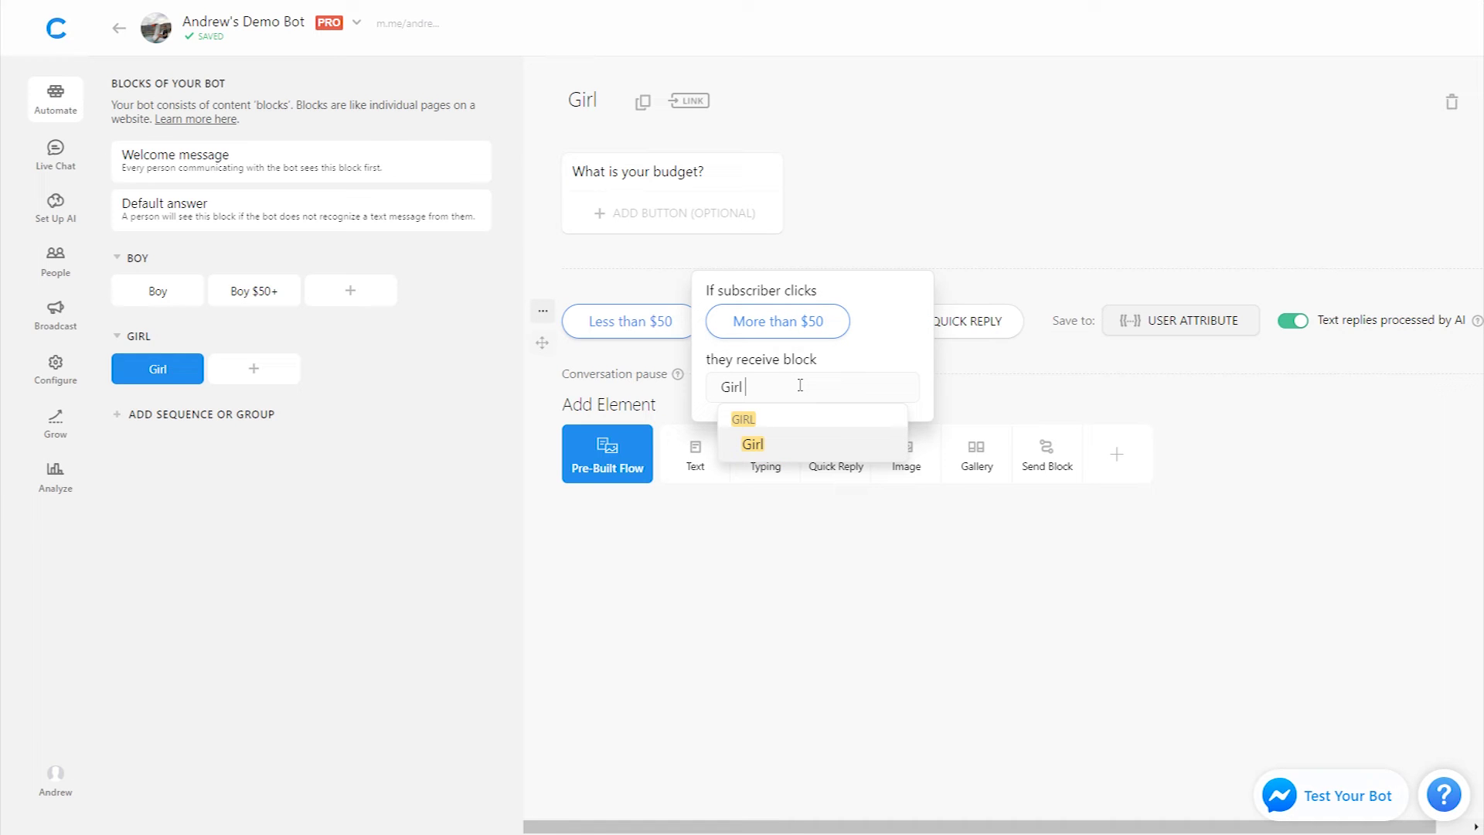
type("$50+")
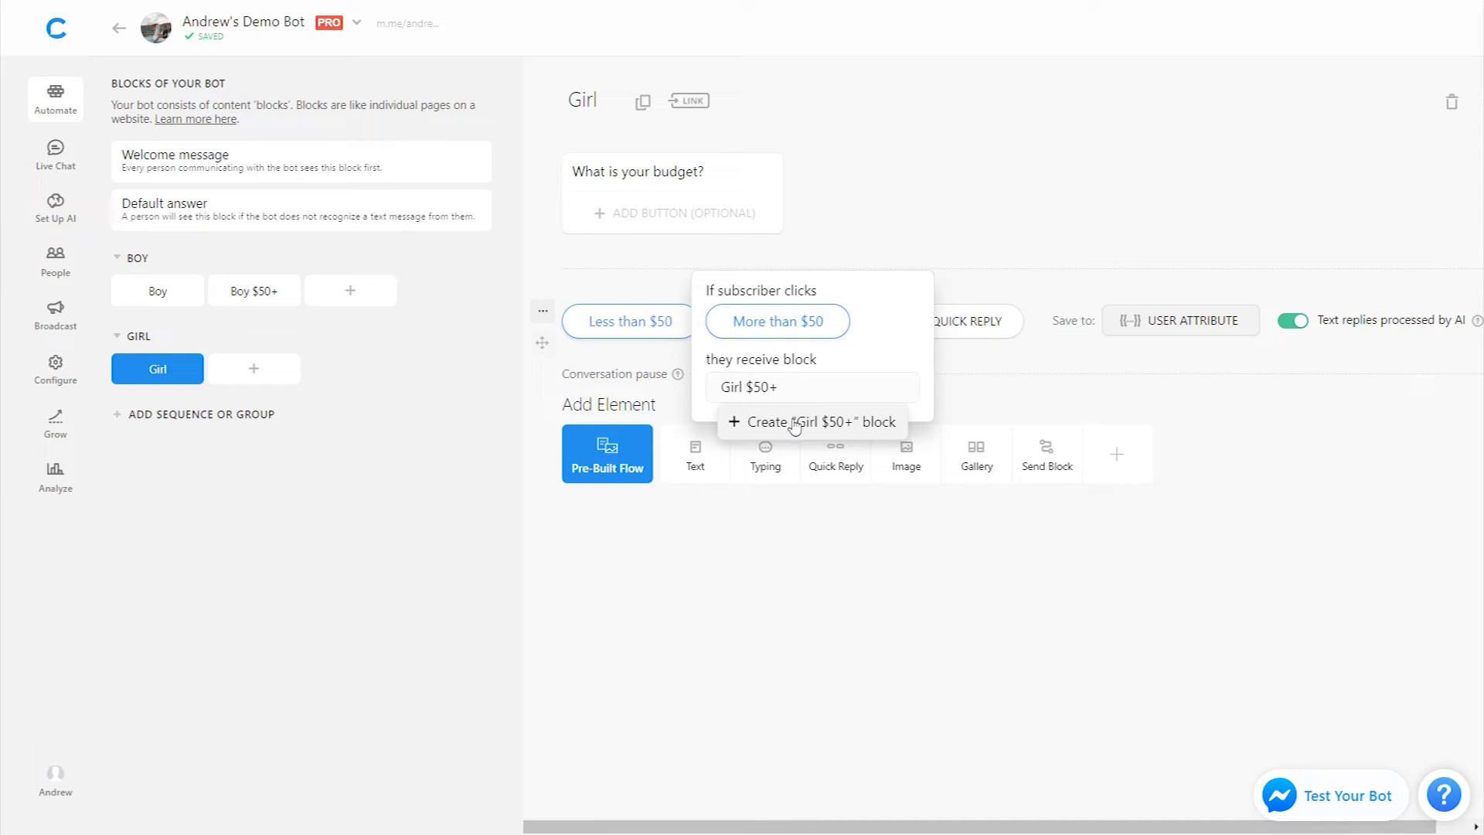
key("Return")
left_click(951, 186)
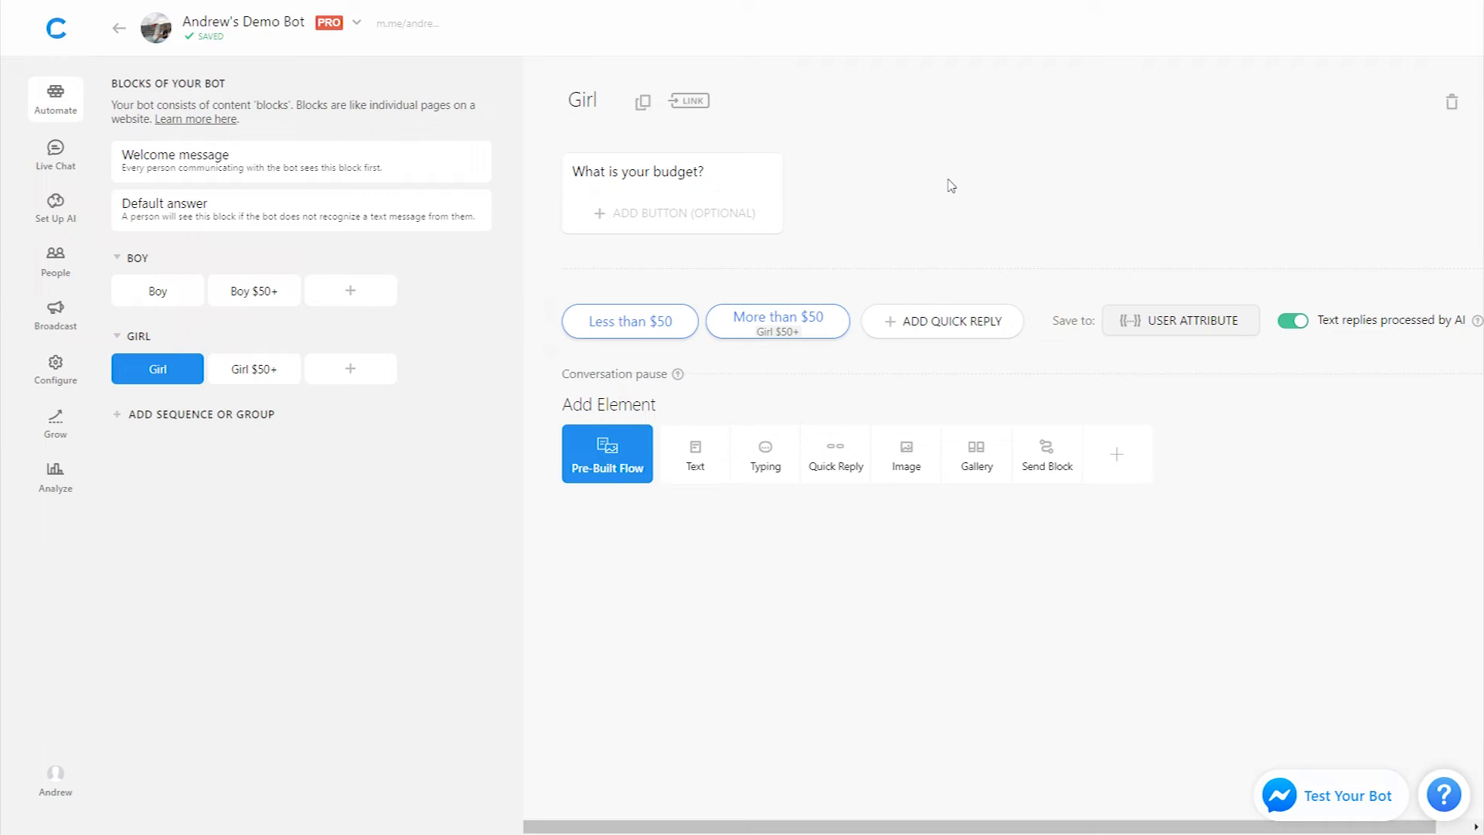
Open the Boy $50+ block from the BOY group.
left_click(254, 297)
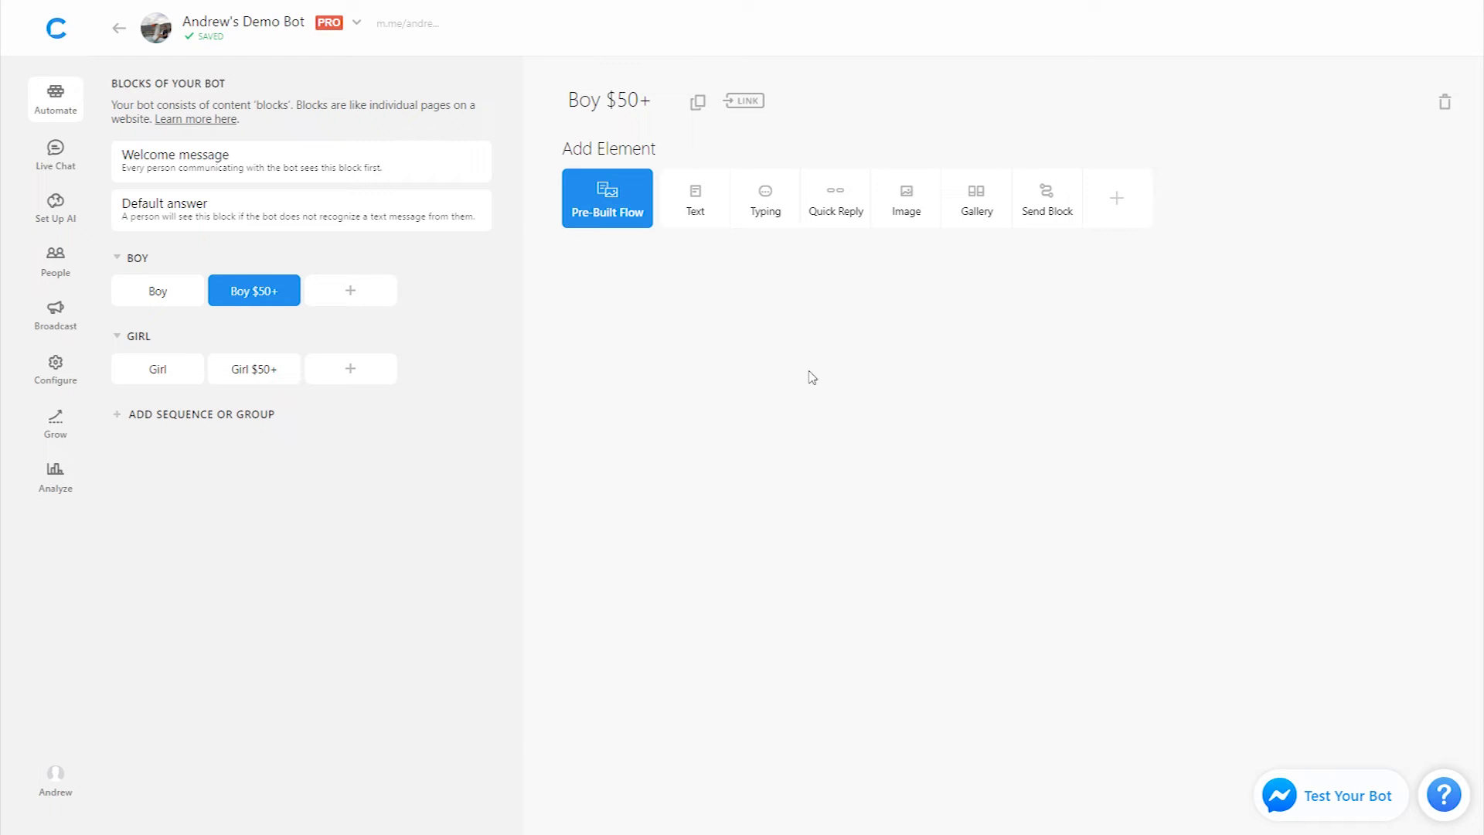
Add a gallery card to Boy $50+ using the cropped Mustang image.
left_click(978, 221)
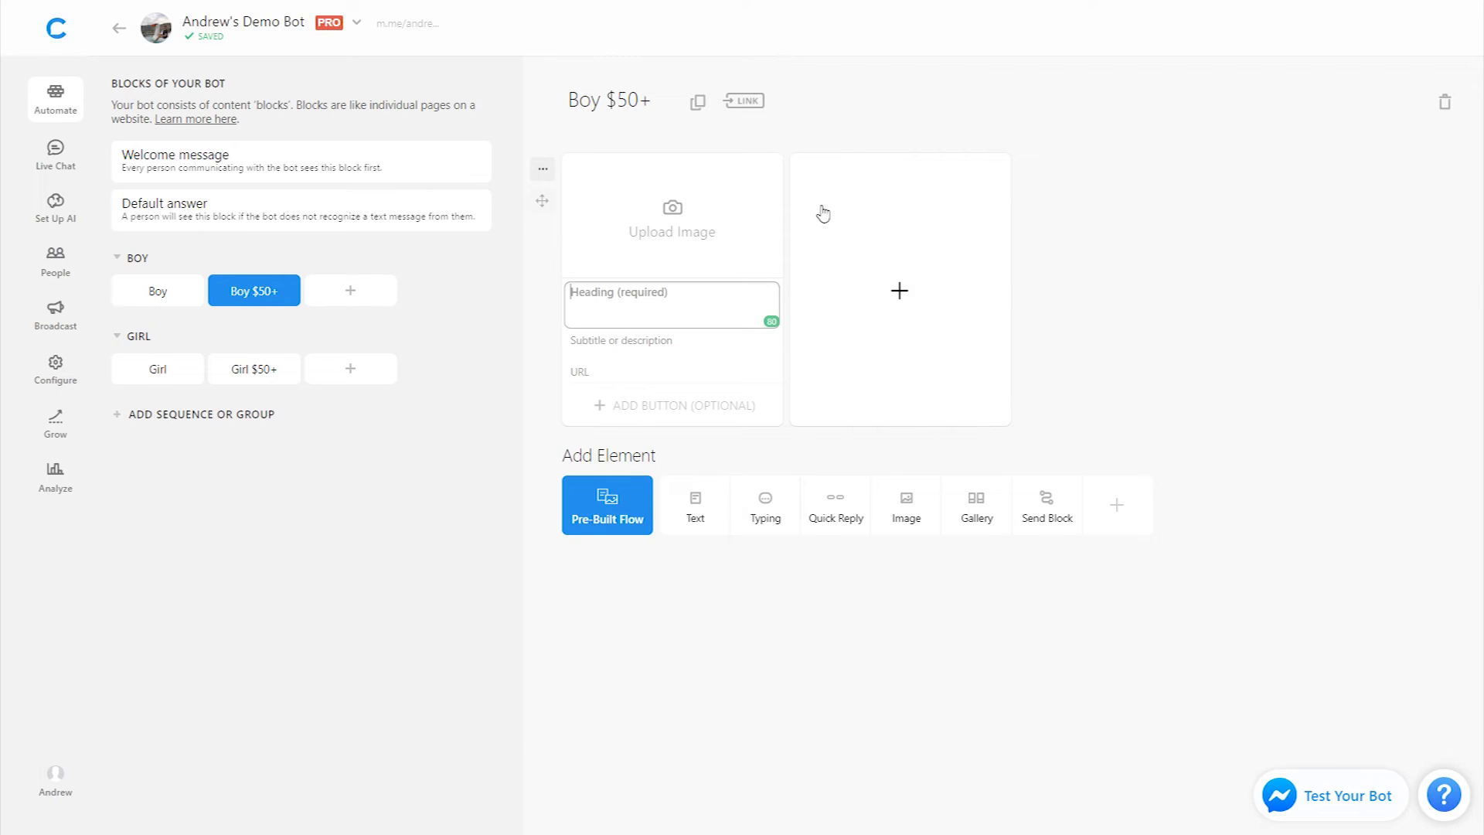
left_click(669, 232)
double_click(449, 185)
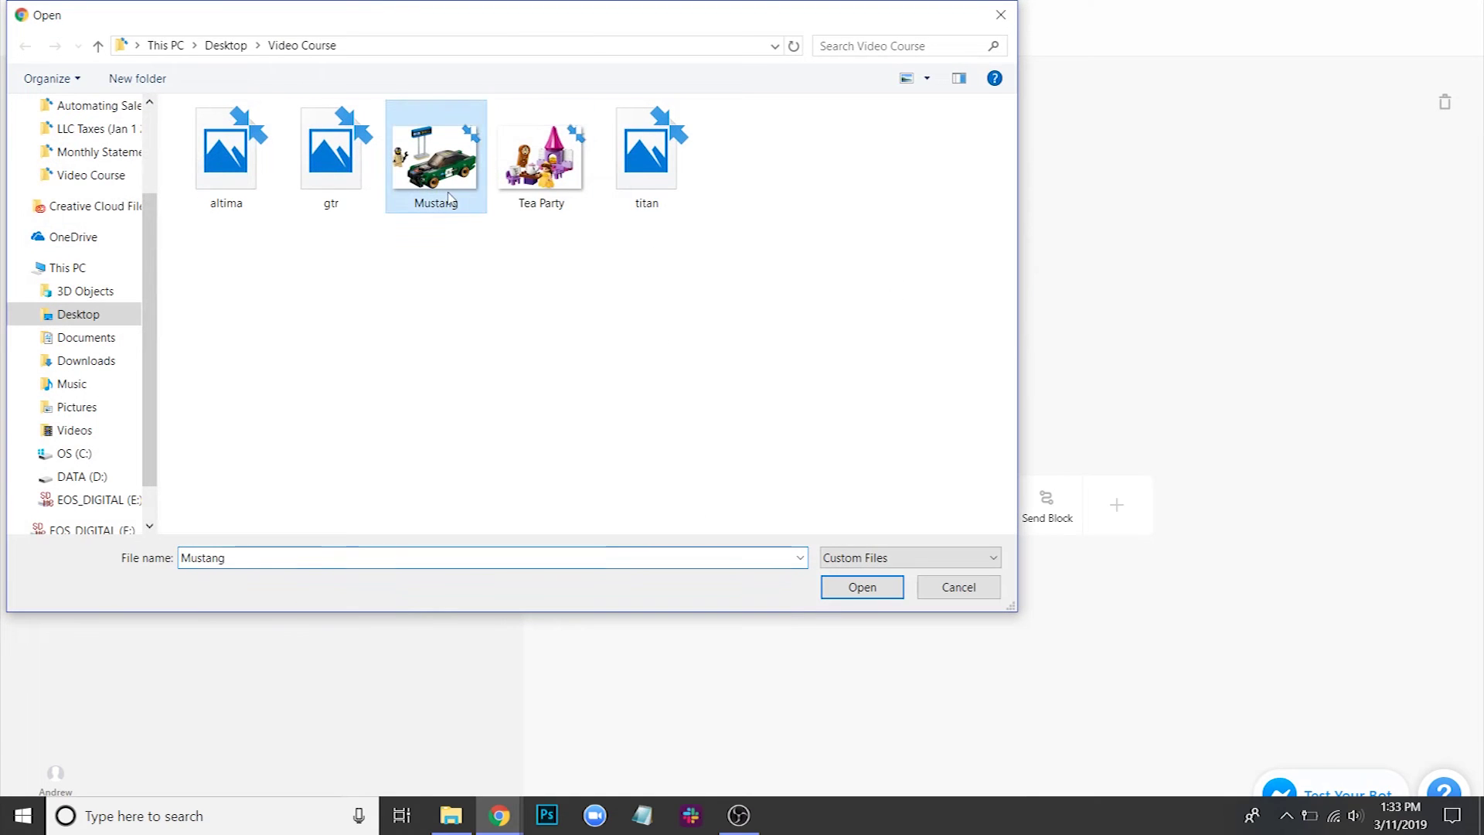
left_click(896, 553)
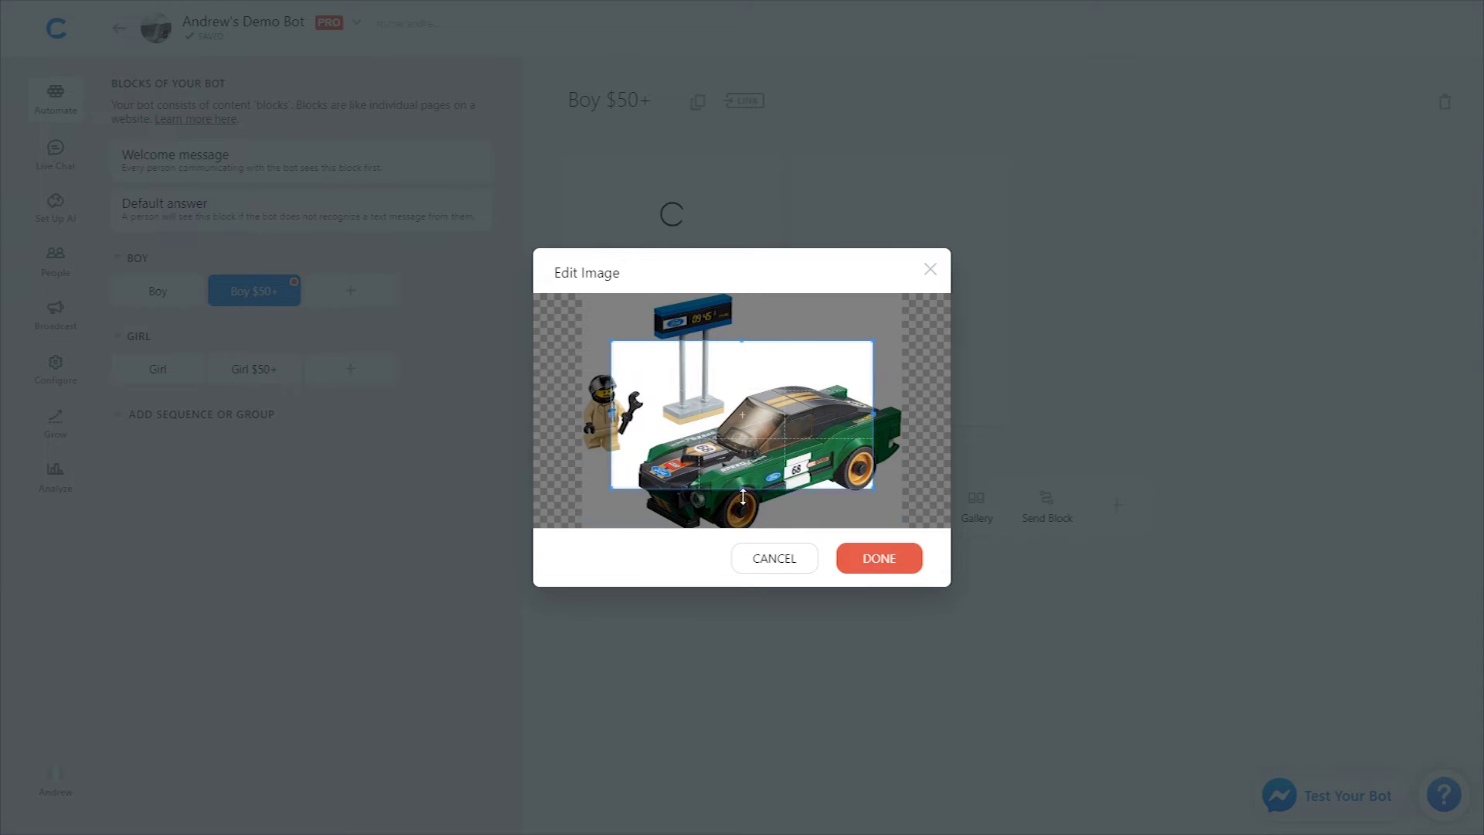
left_click_drag(762, 446, 762, 453)
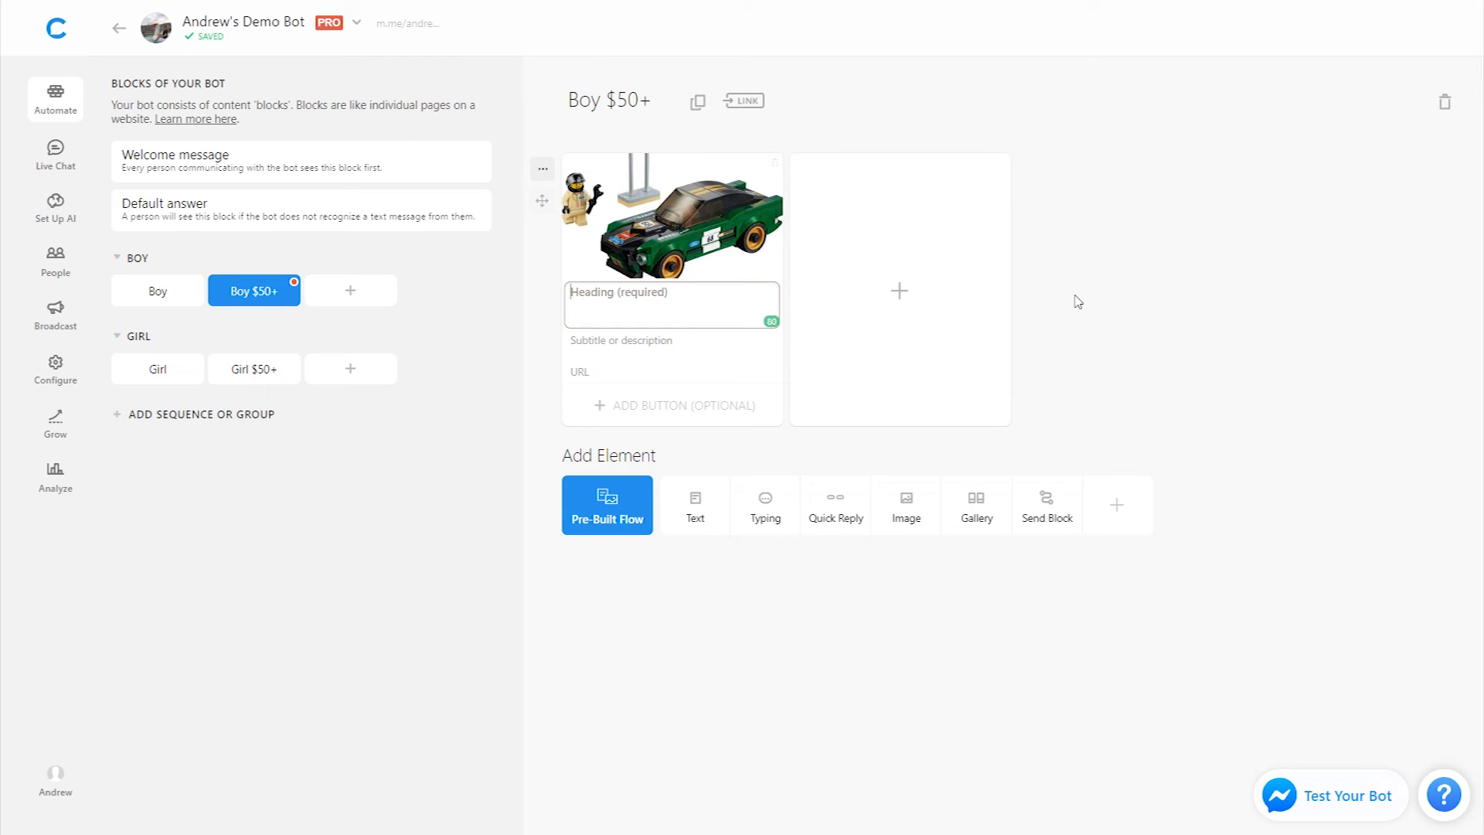
Title the card 'LEGO Mustang Kit' with an Add To Cart button linking to lego.com/mustang-kit.
type("LEGO Mustang Kit")
left_click(721, 404)
type("Add To Cart")
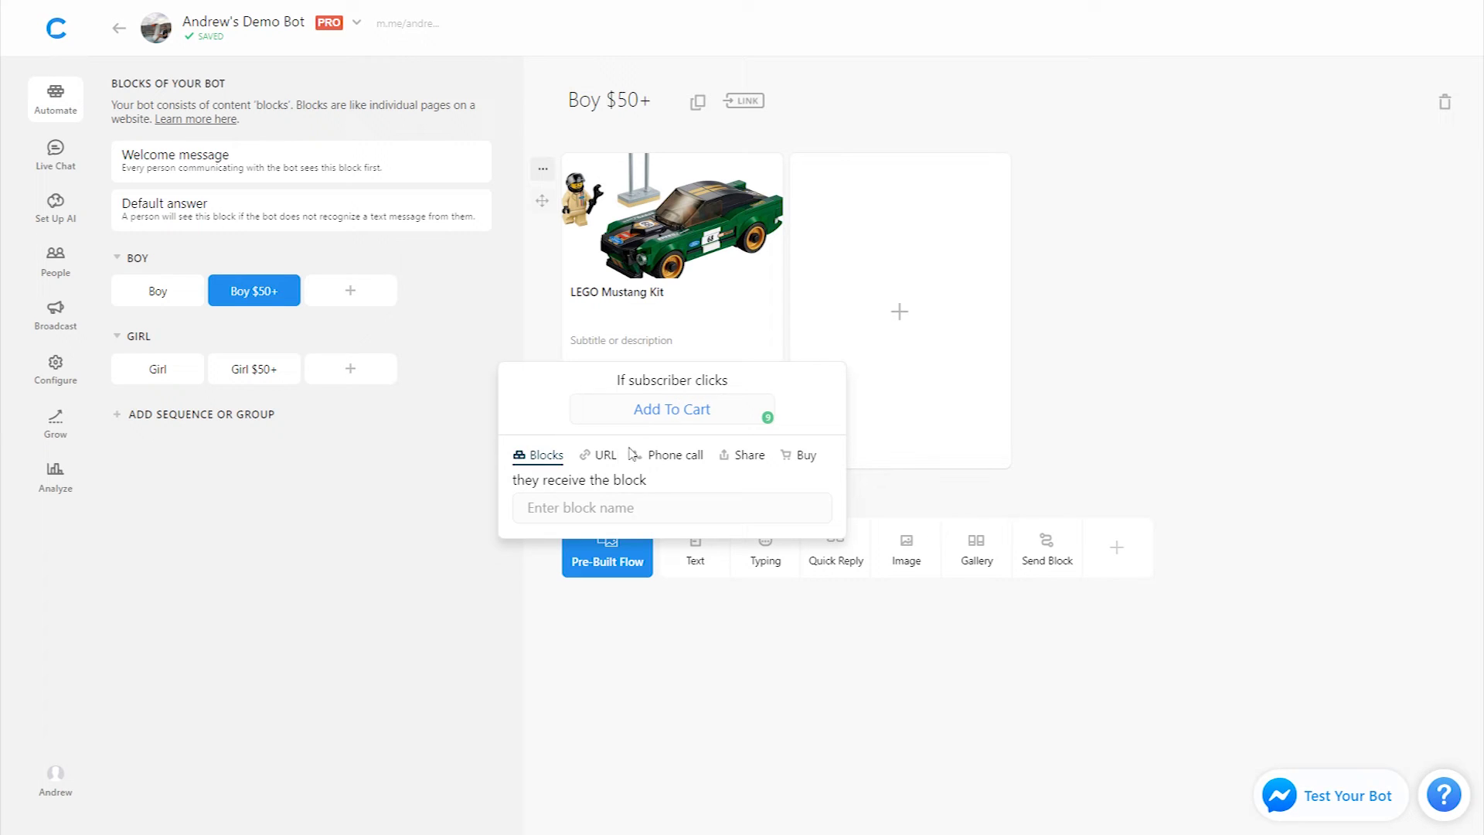
left_click(601, 456)
type("lego.com/mustang-kit")
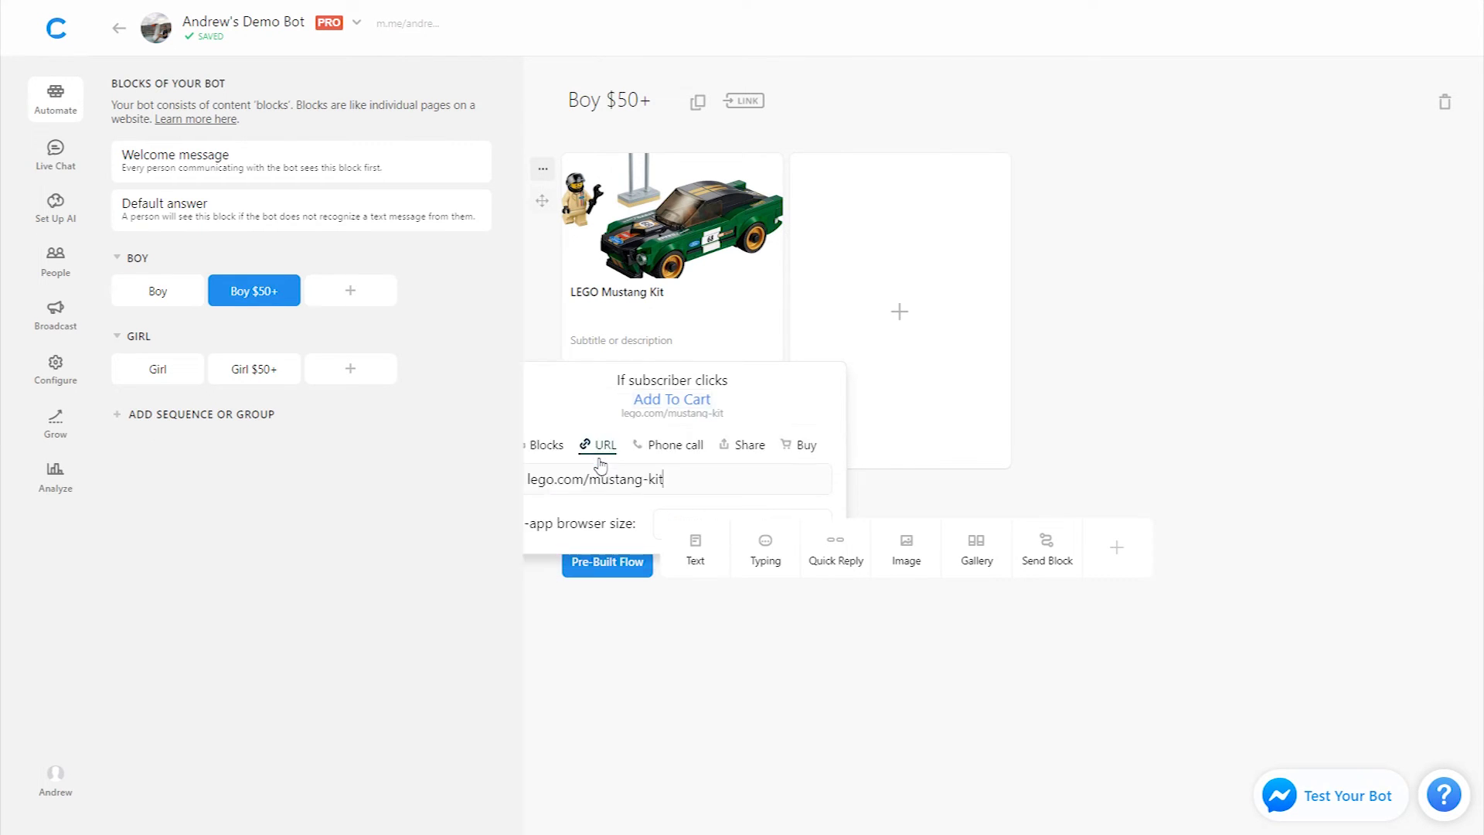
key("Return")
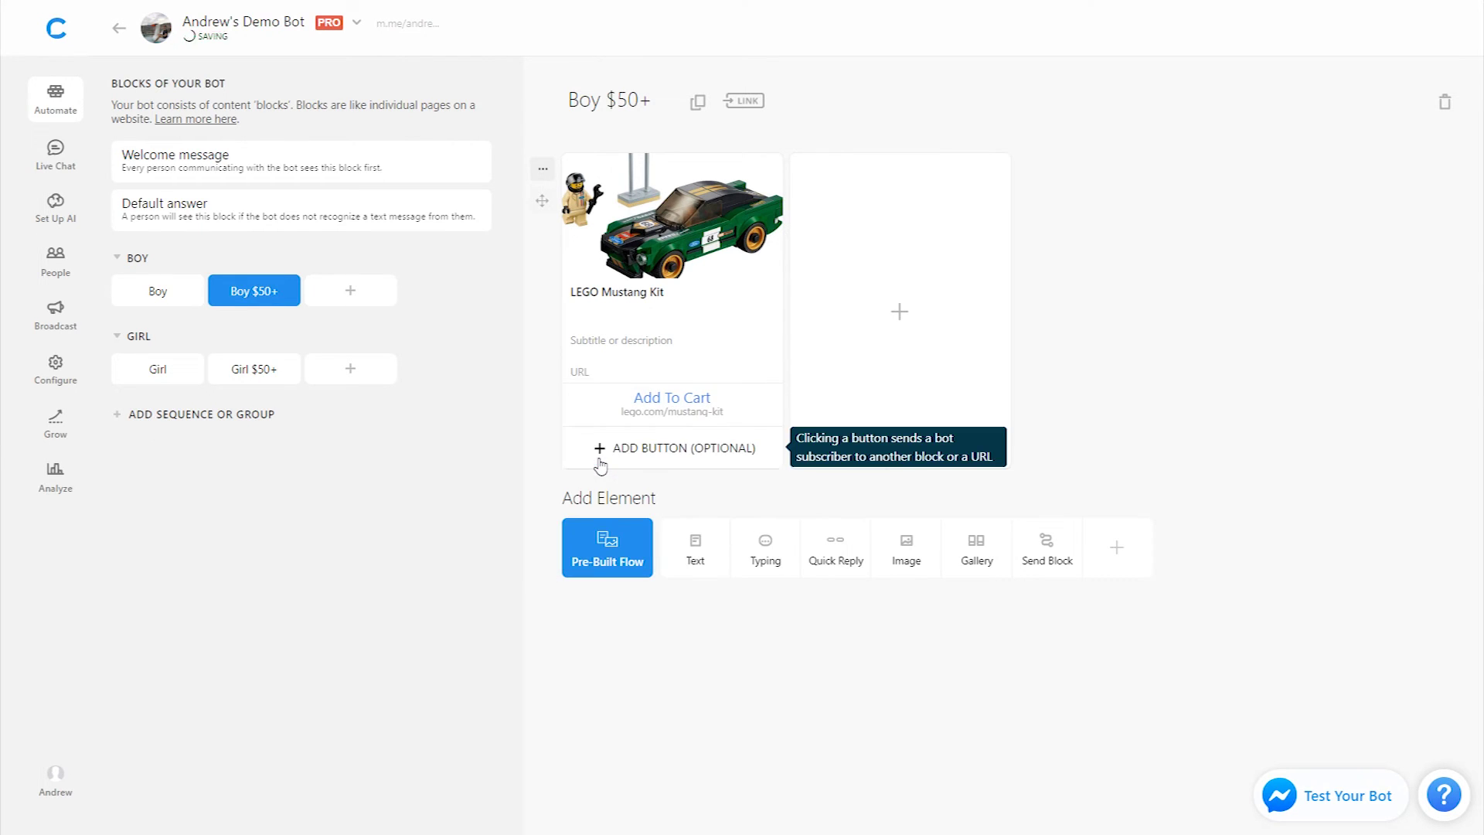
left_click(240, 383)
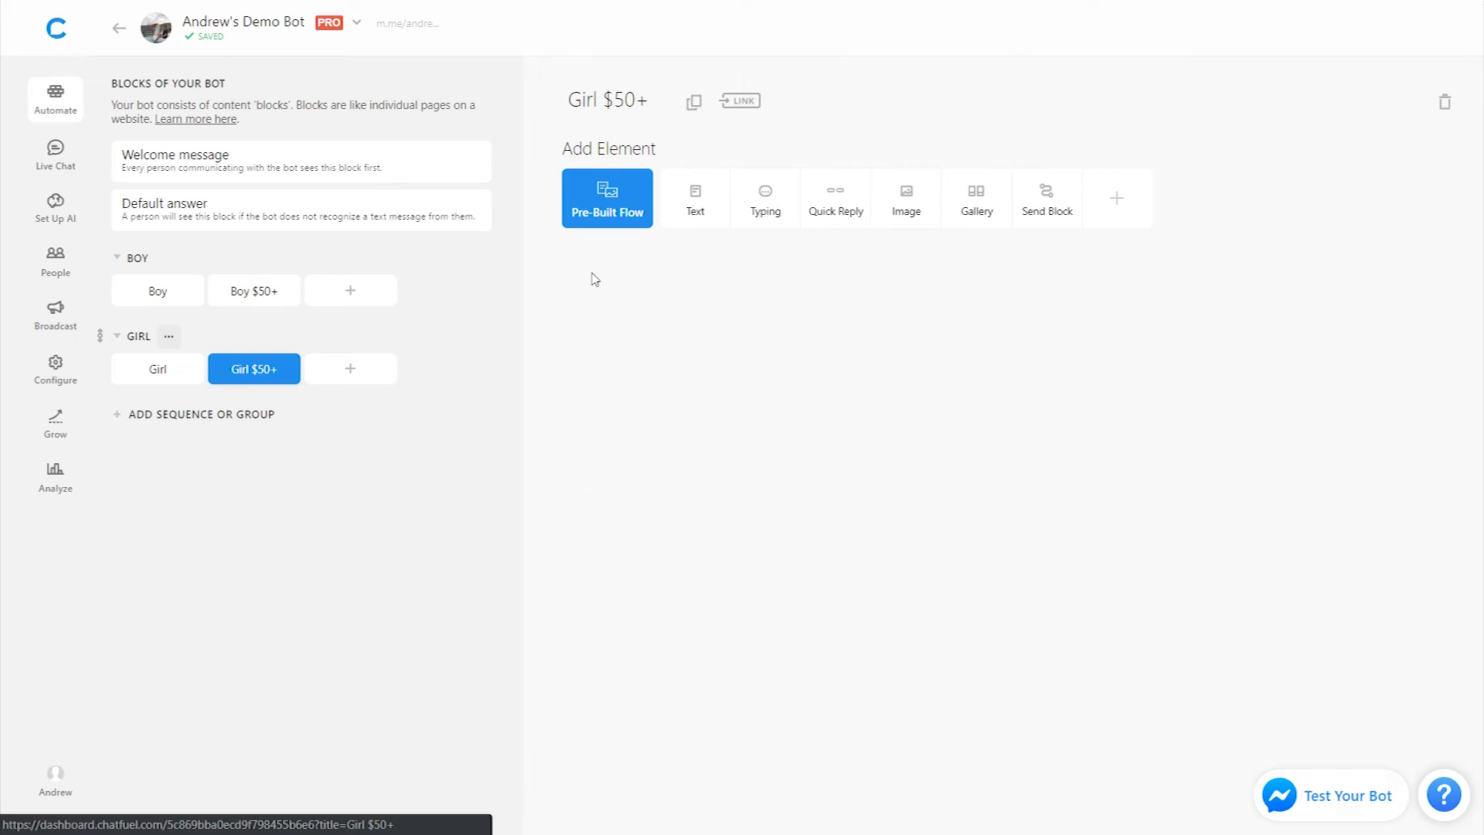
Add a gallery card to Girl $50+ using the cropped Tea Party image.
left_click(957, 207)
left_click(707, 262)
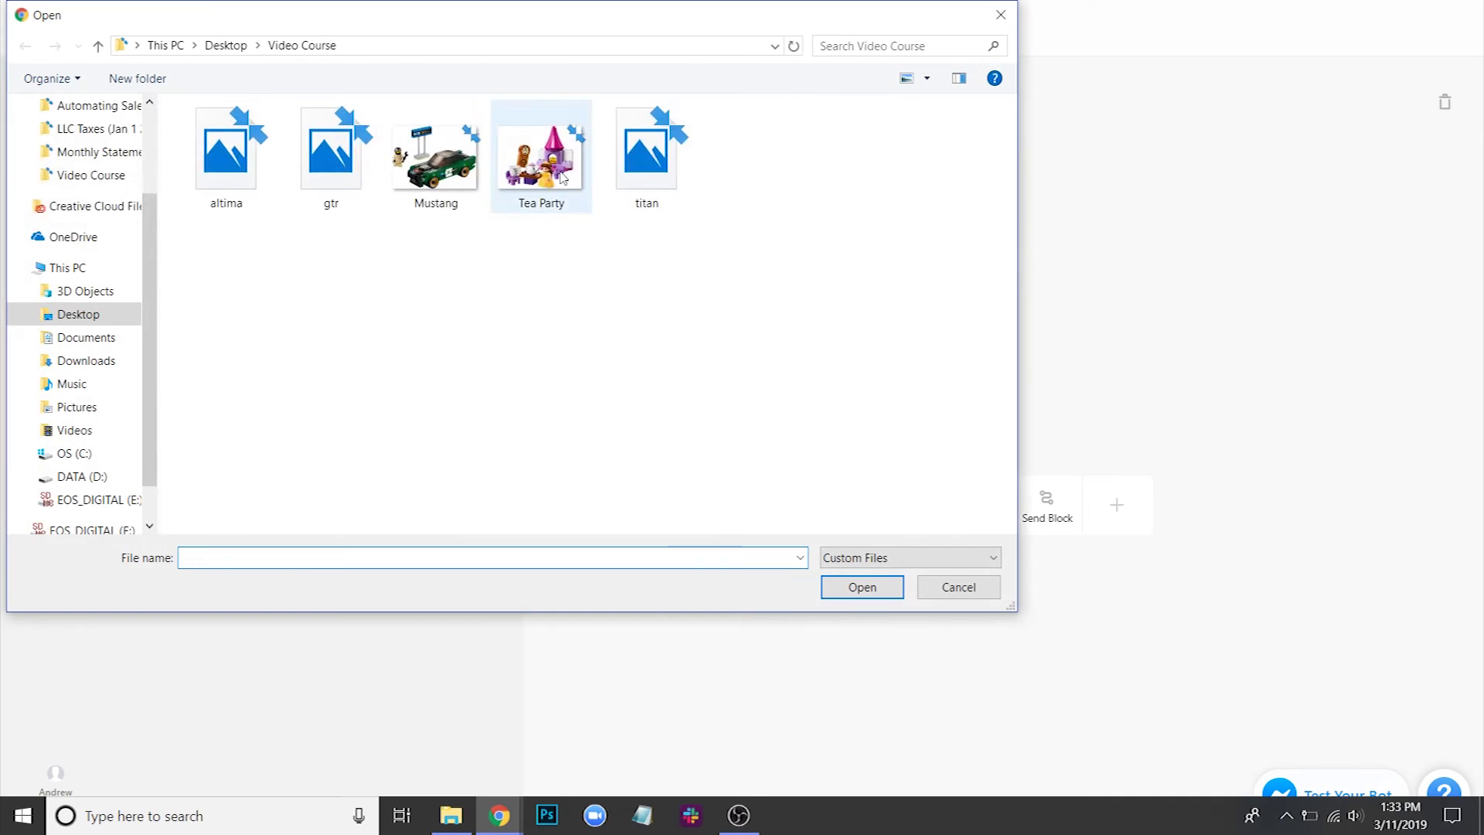
double_click(541, 155)
left_click(898, 553)
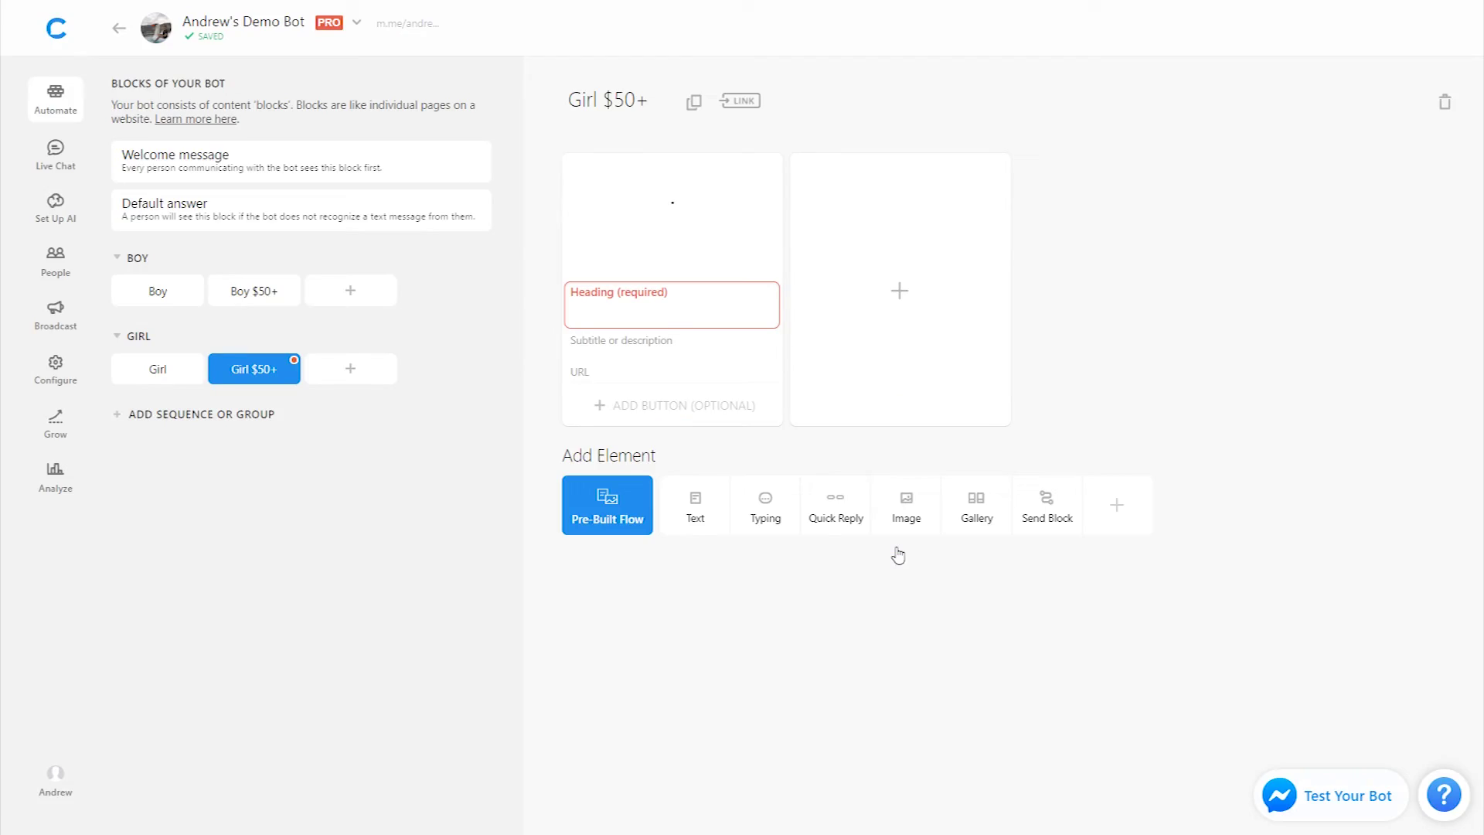
left_click_drag(620, 366, 623, 431)
left_click(869, 565)
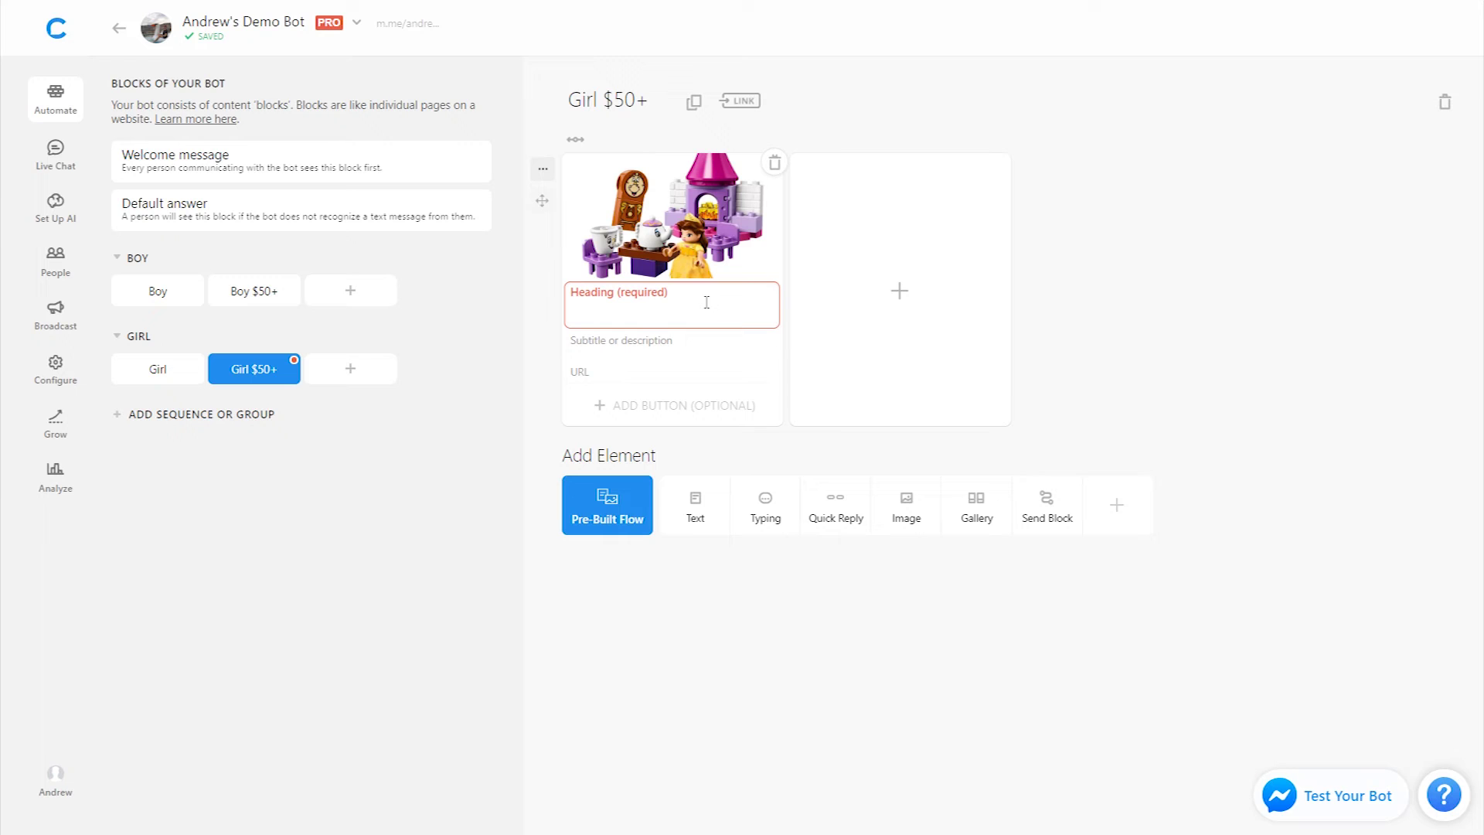
Title it 'LEGO Tea Party Kit' with an Add To Cart button linking to lego.com/tea-party.
left_click(707, 303)
type("LEGO ")
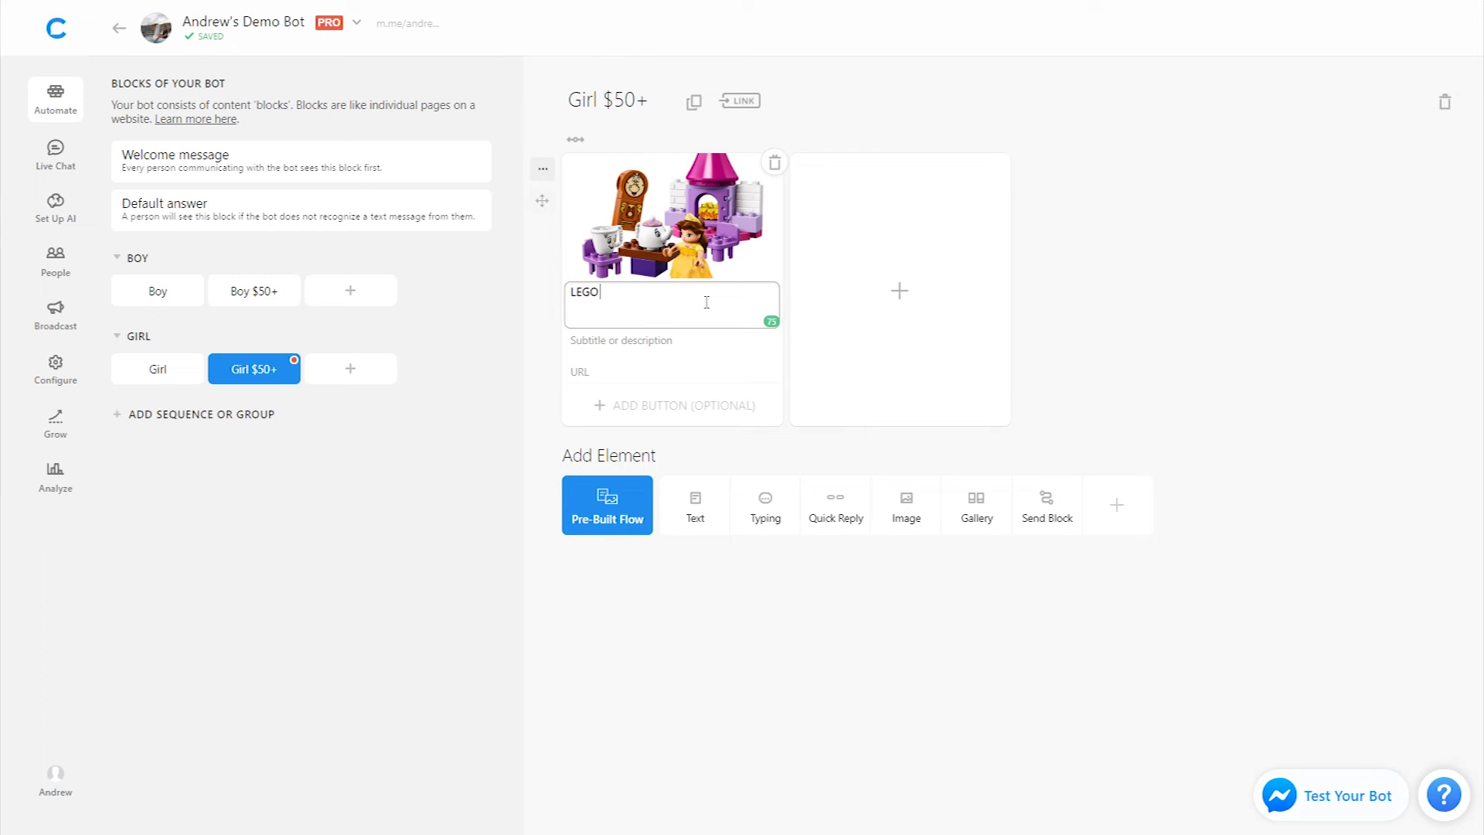
type("Tea Party Kit")
left_click(715, 405)
type("Add T")
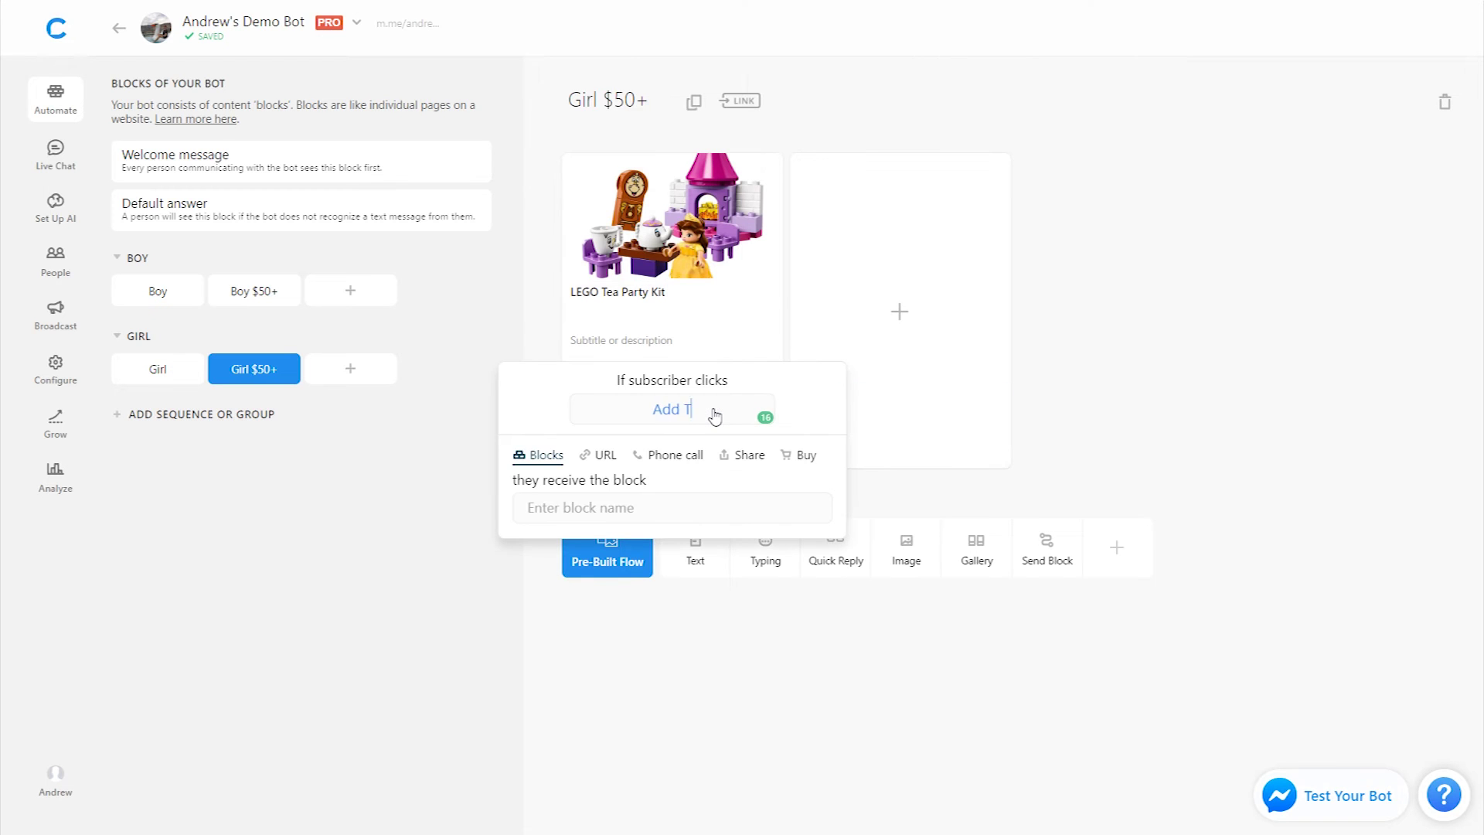
type("o Cart")
left_click(597, 455)
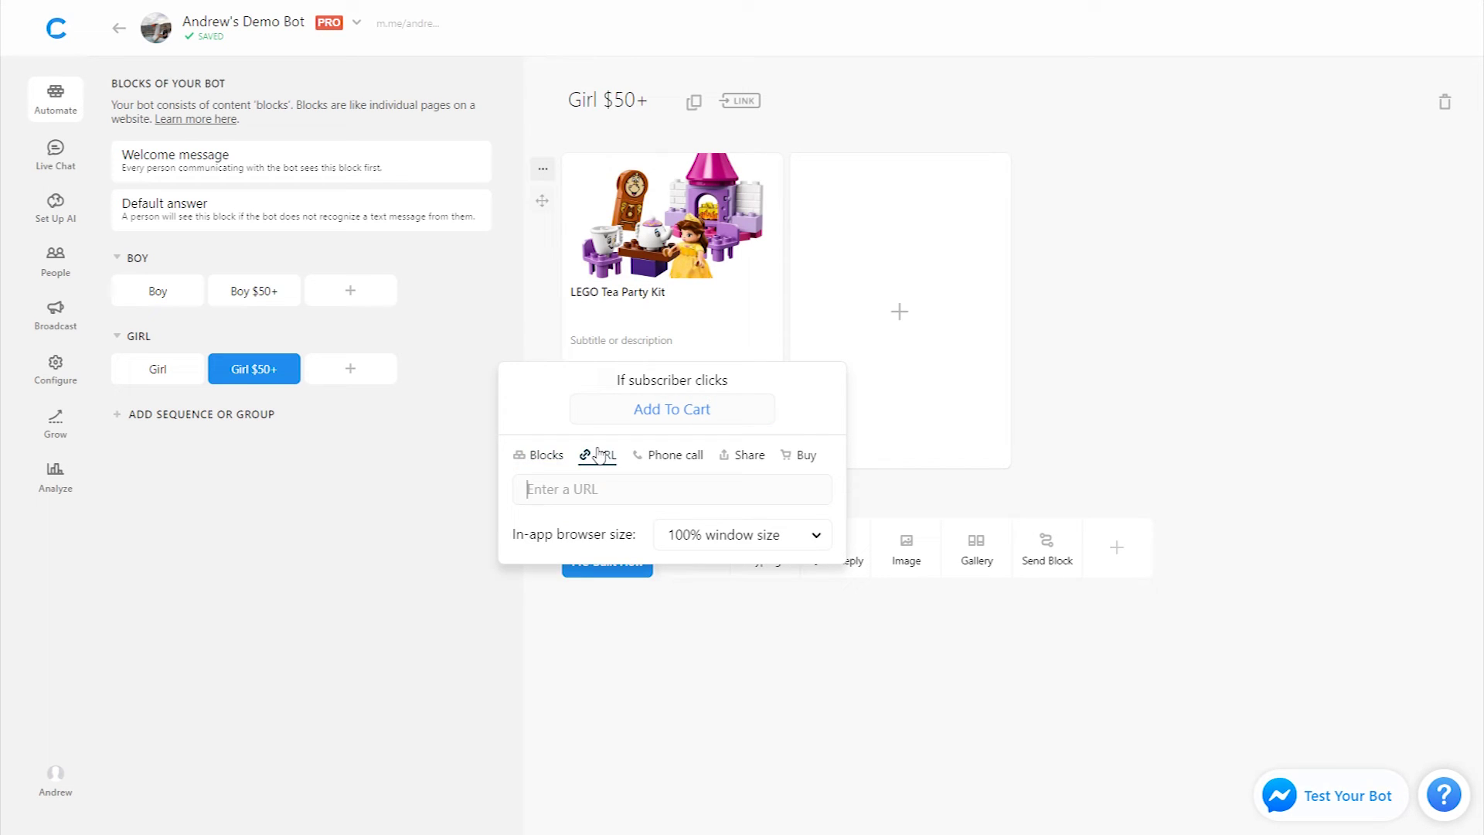
type("lego.com/tea-party")
key("Return")
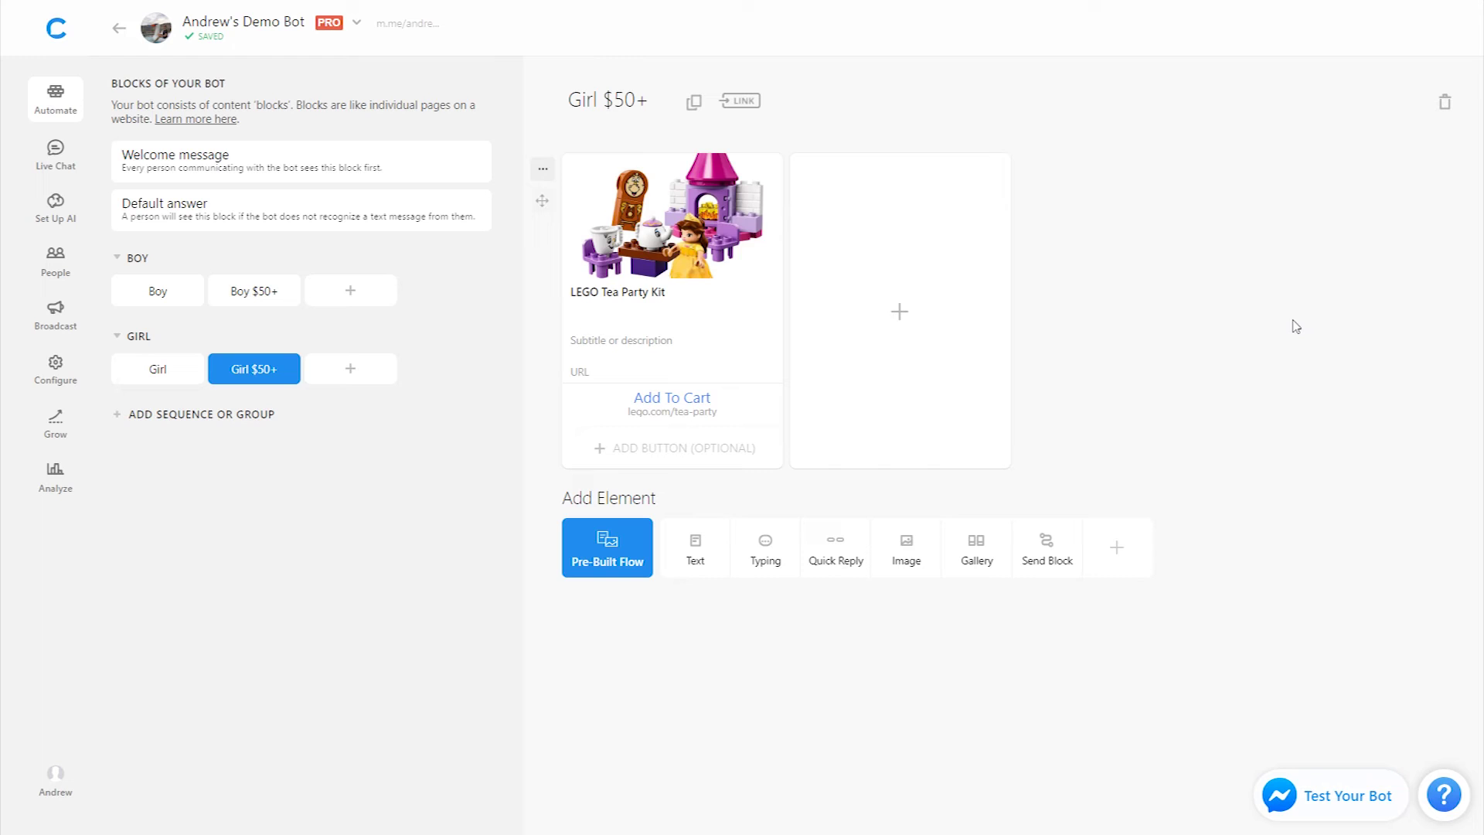
left_click(249, 160)
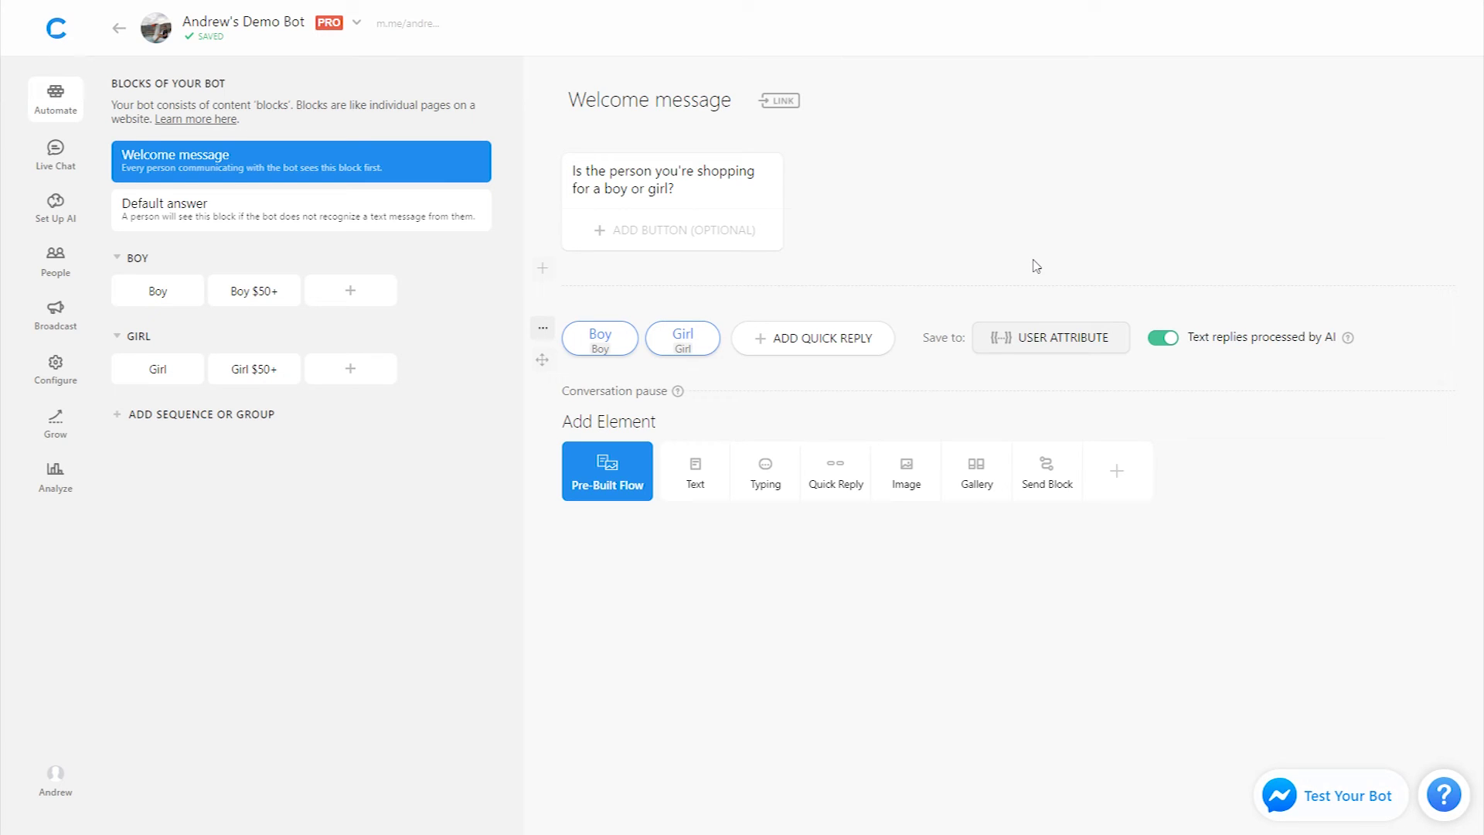
Make the Welcome quick replies save to a new user attribute named 'gender of relative'.
left_click(1036, 338)
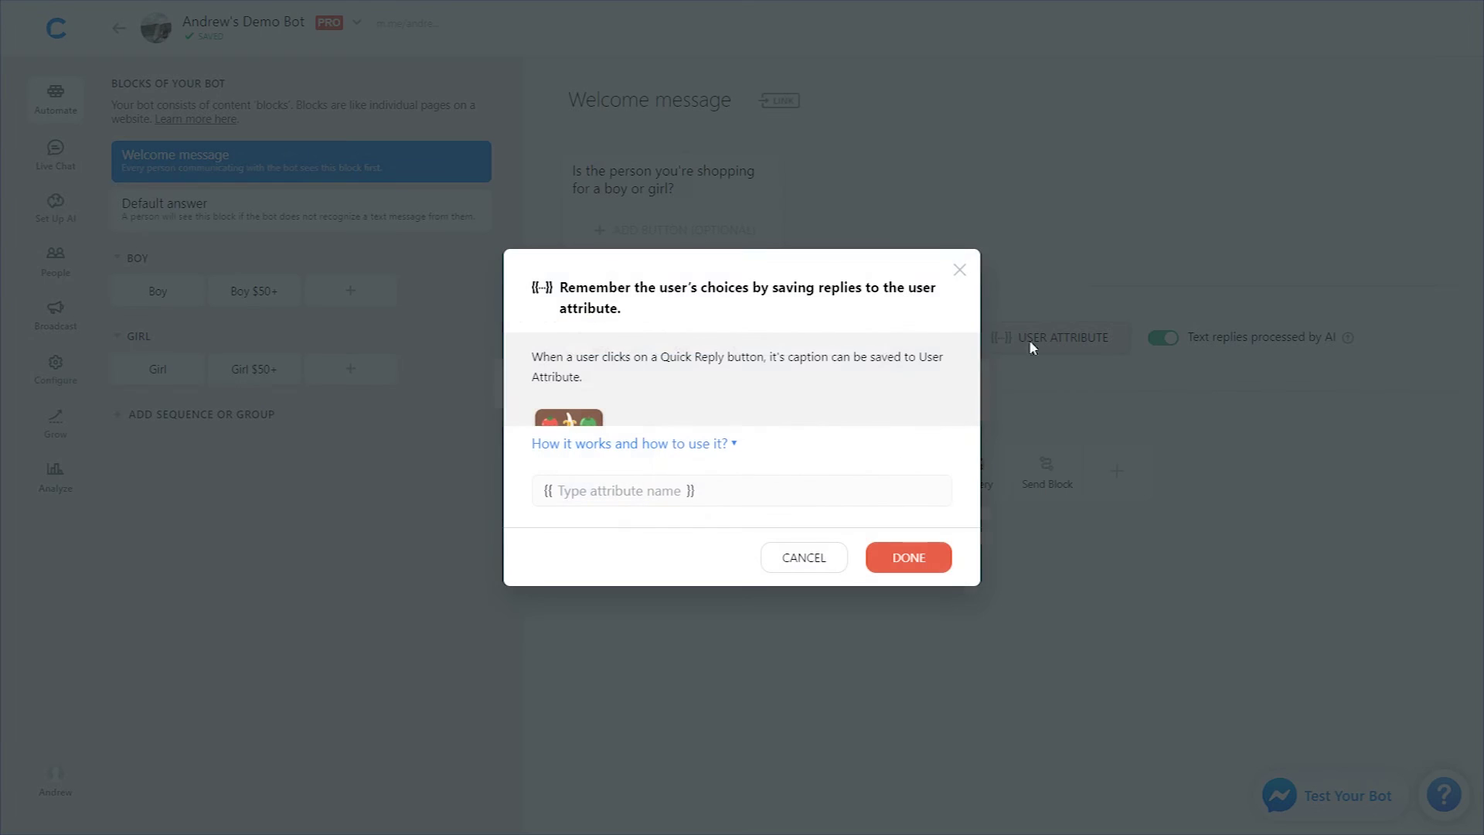
left_click(631, 491)
type("gender of girl")
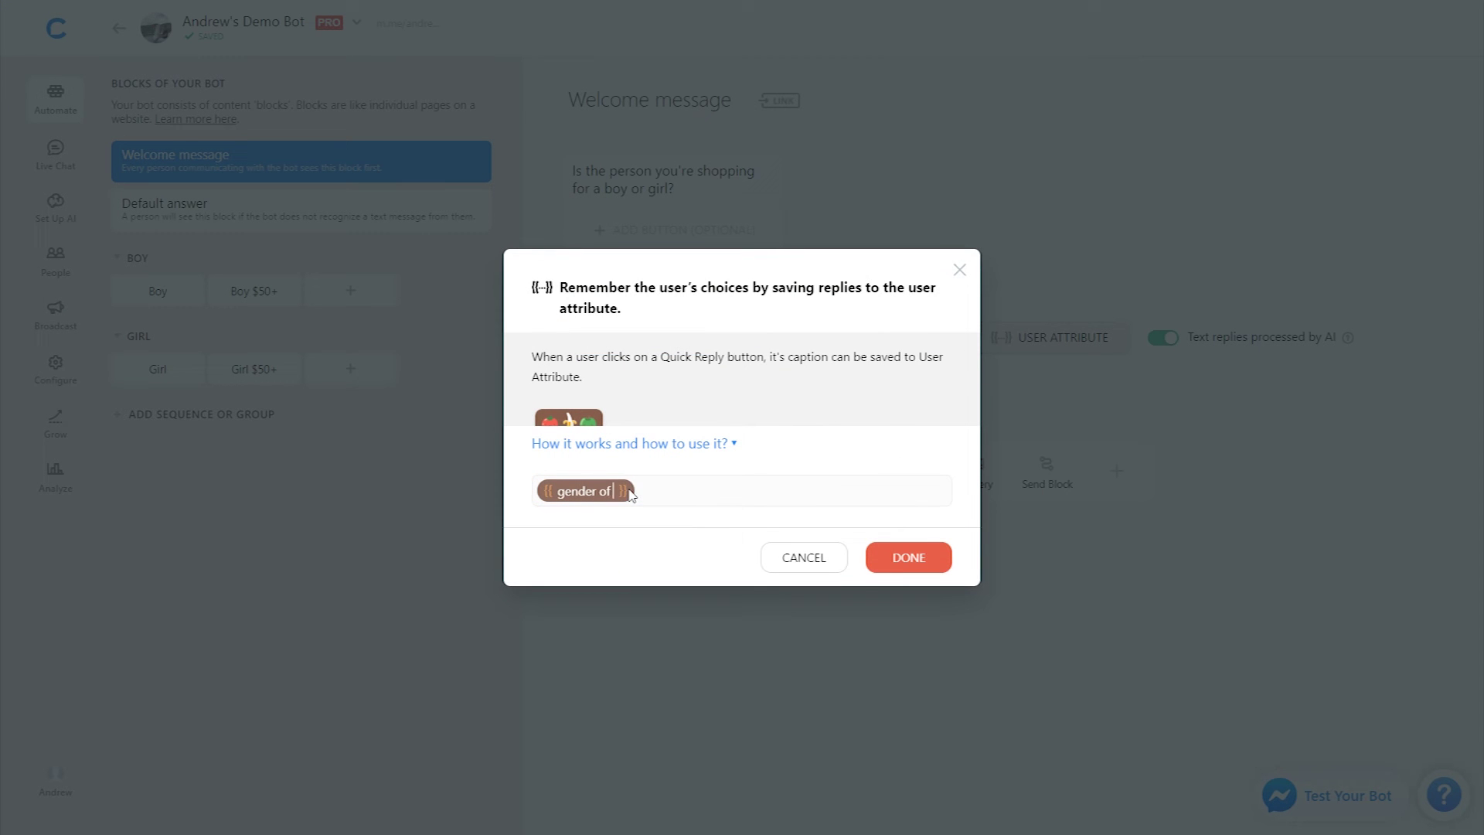
key("BackSpace")
key("BackSpace")
key("BackSpace")
key("BackSpace")
type("relative")
left_click(917, 556)
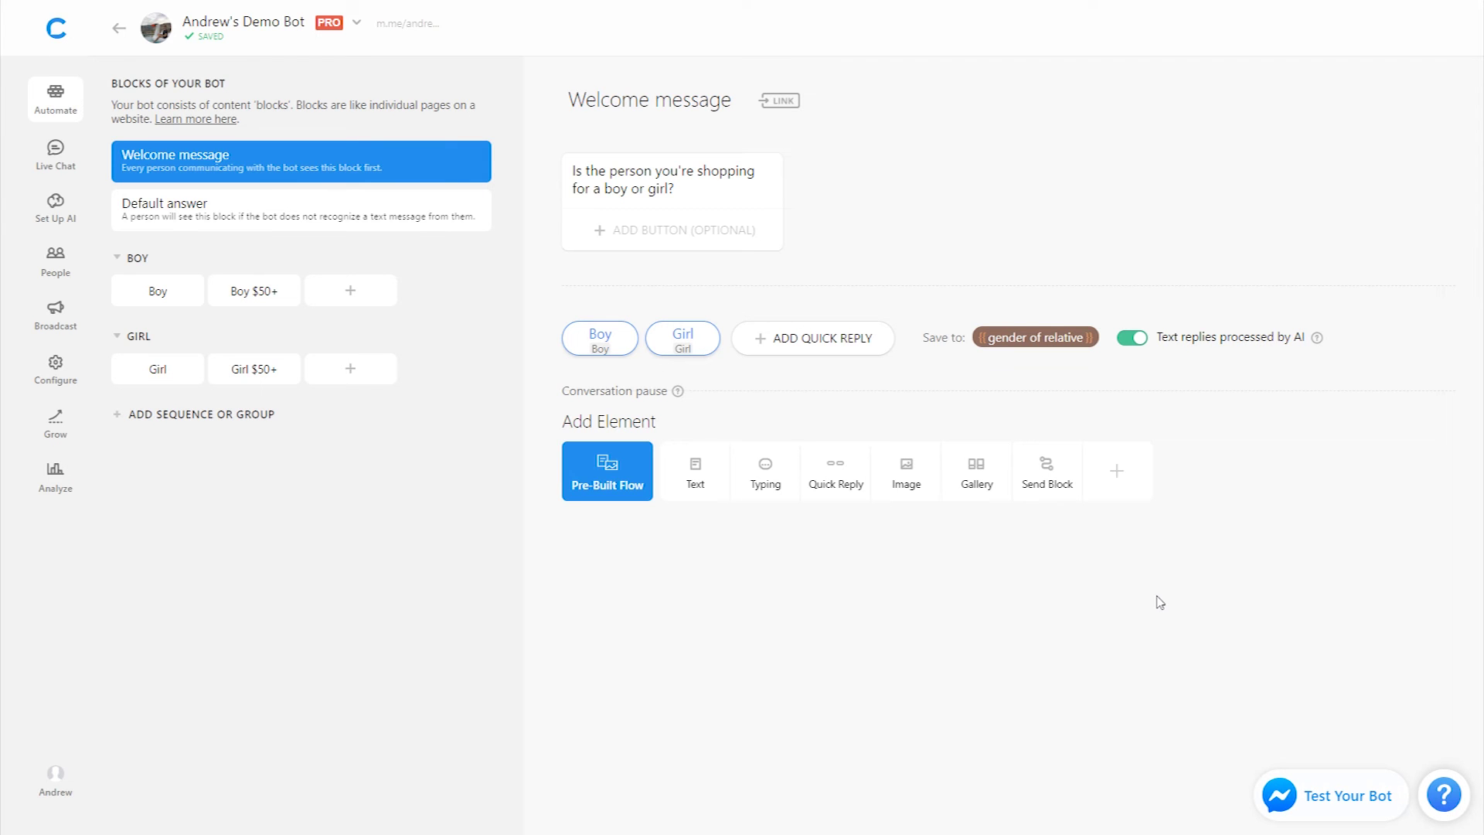
left_click(247, 294)
Save the Boy block's budget quick replies to the 'budget to spend' user attribute.
left_click(158, 292)
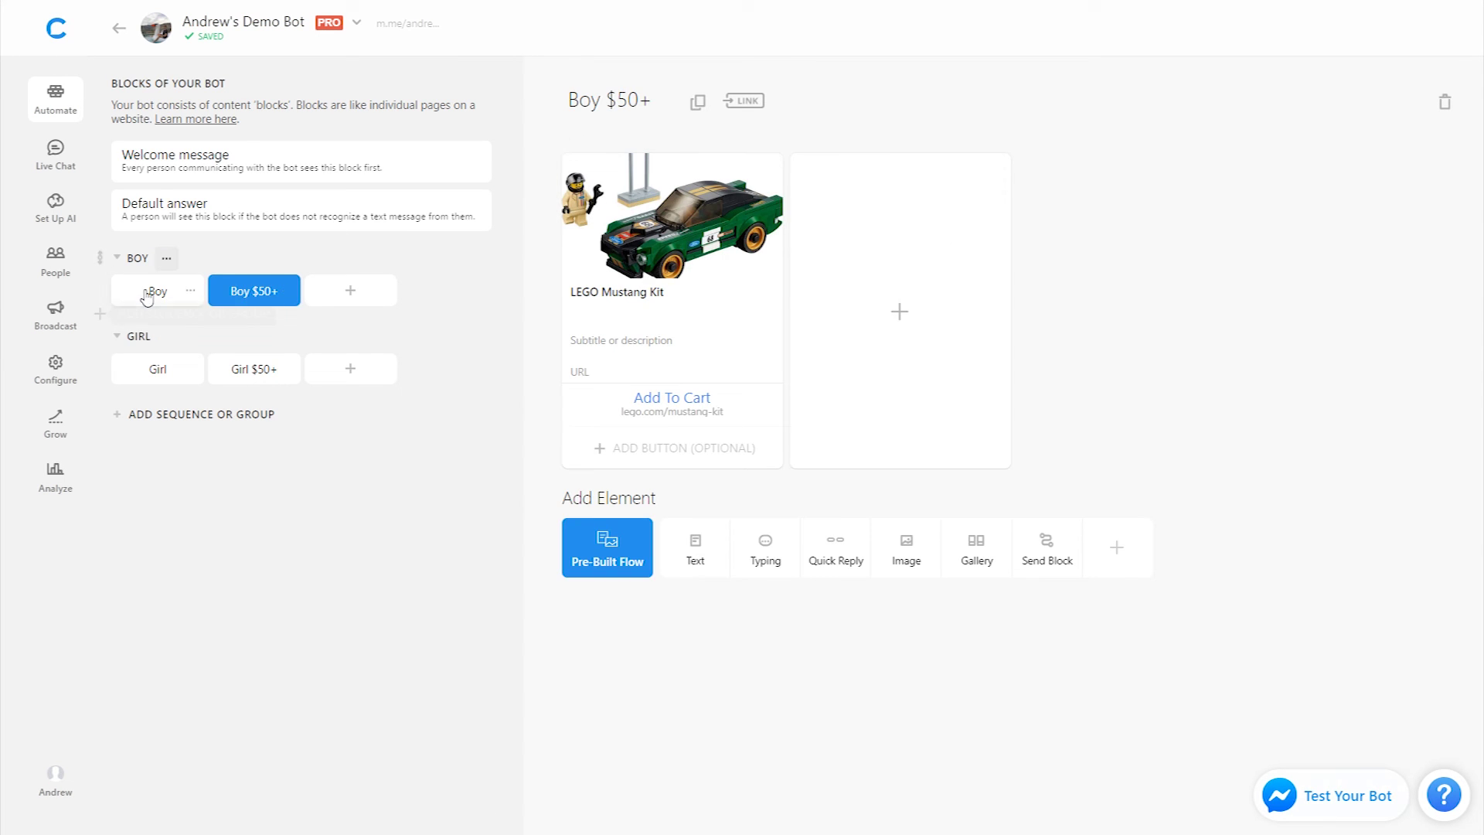
left_click(252, 300)
left_click(172, 292)
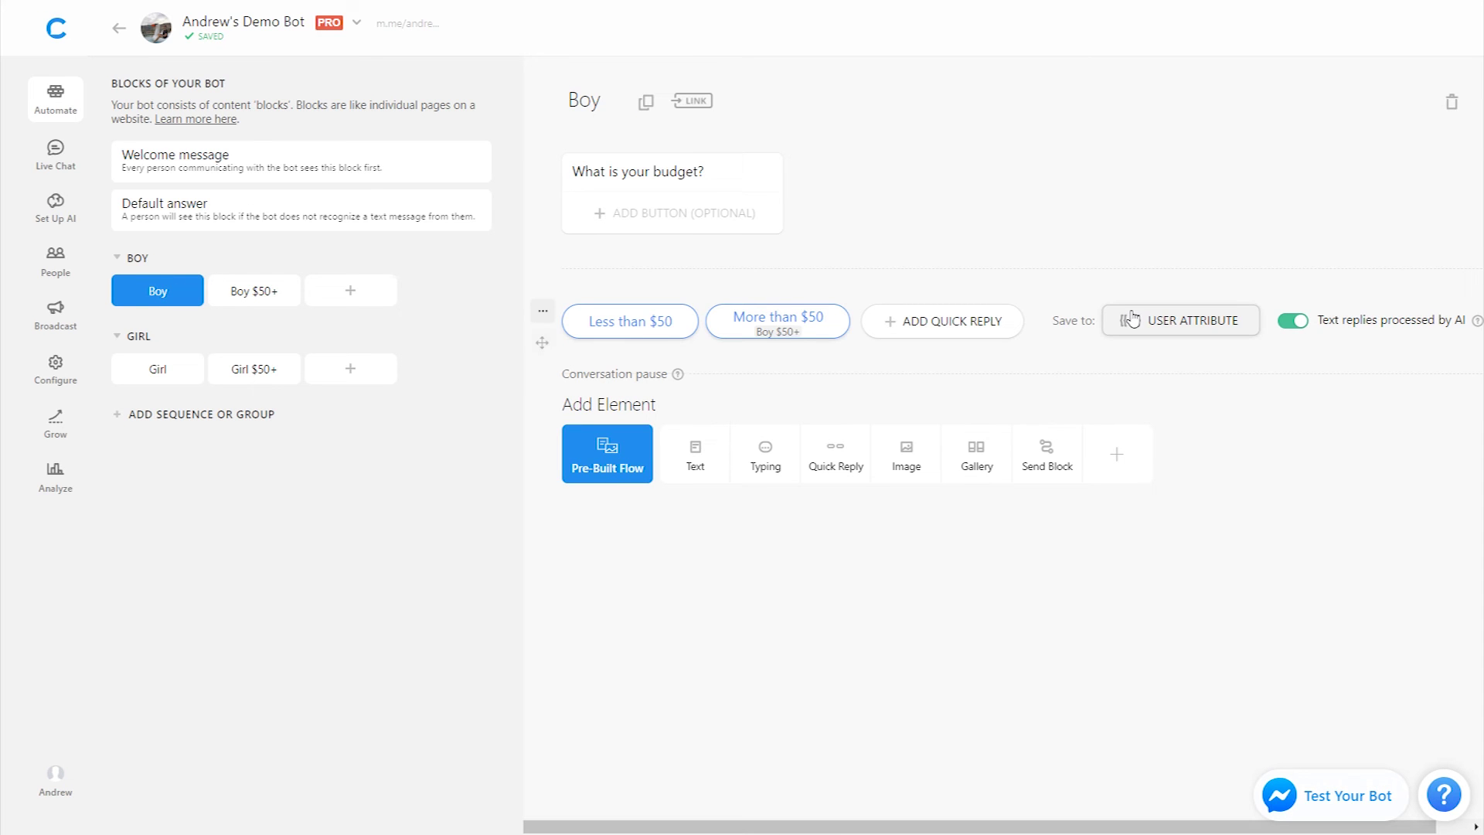
left_click(1130, 320)
left_click(677, 495)
type("budget to spend")
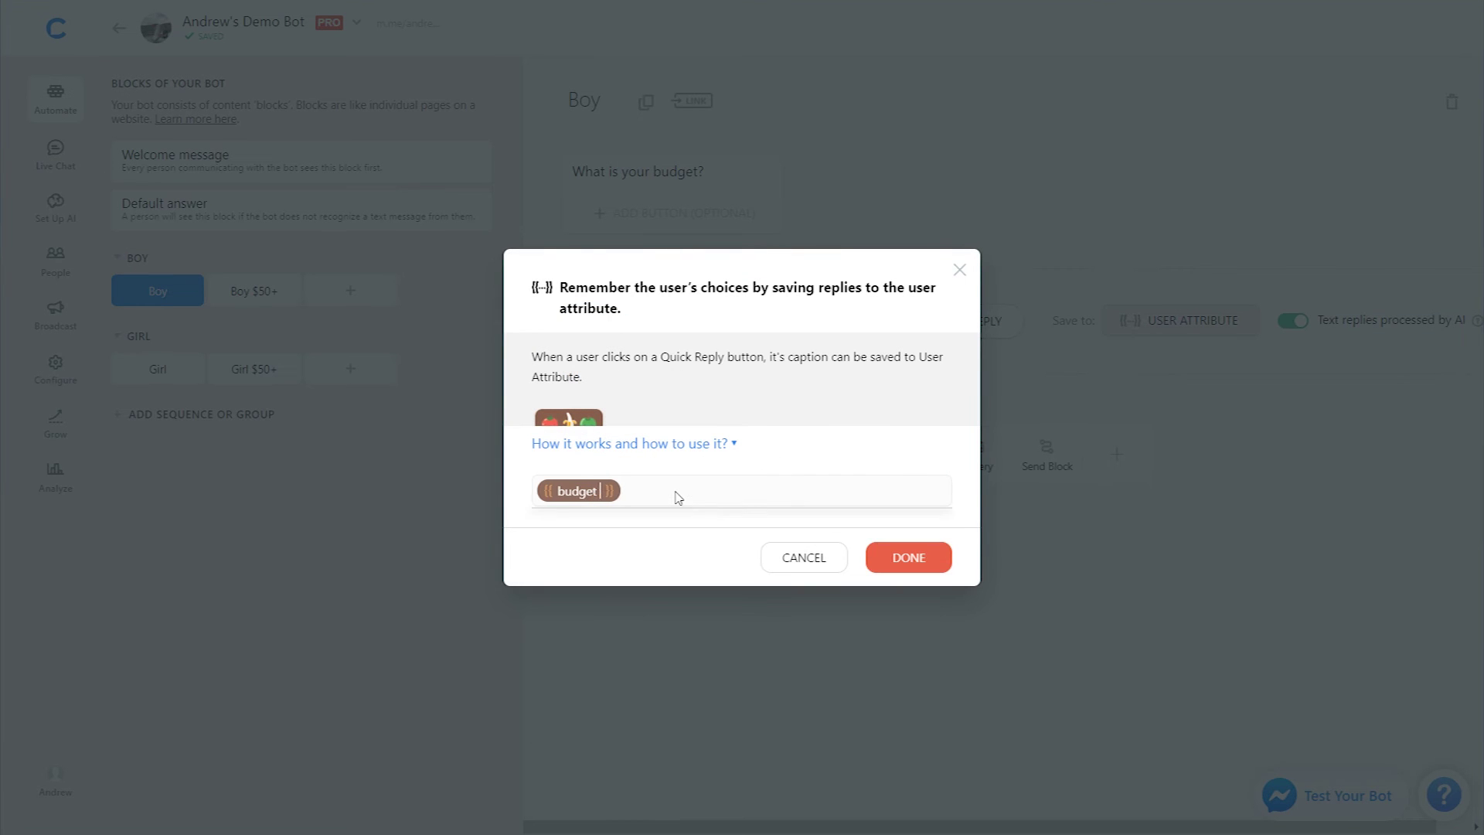
left_click(886, 556)
Save the Girl block's budget quick replies to the 'budget to spend' attribute too.
left_click(157, 371)
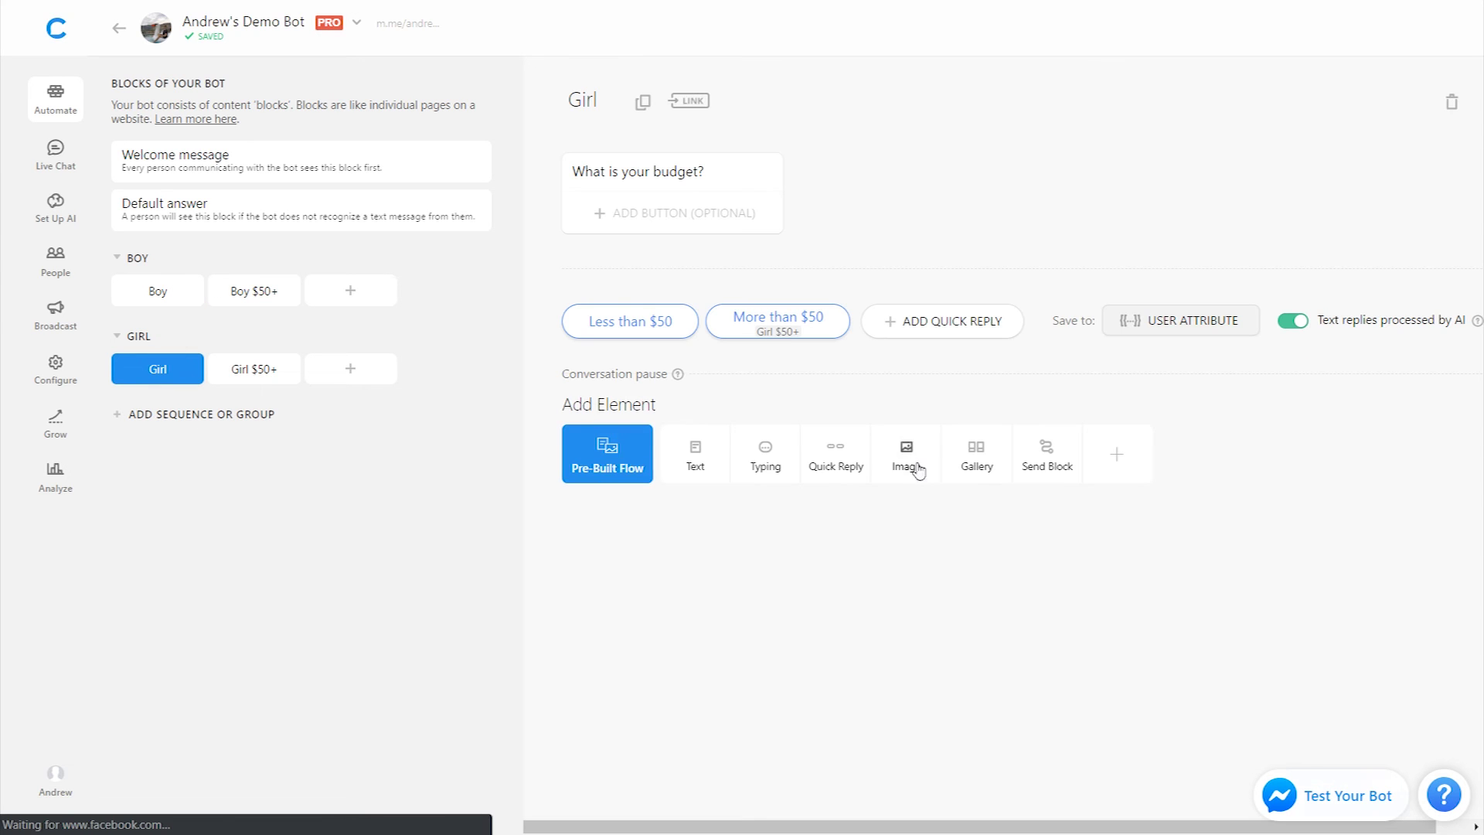
left_click(1208, 328)
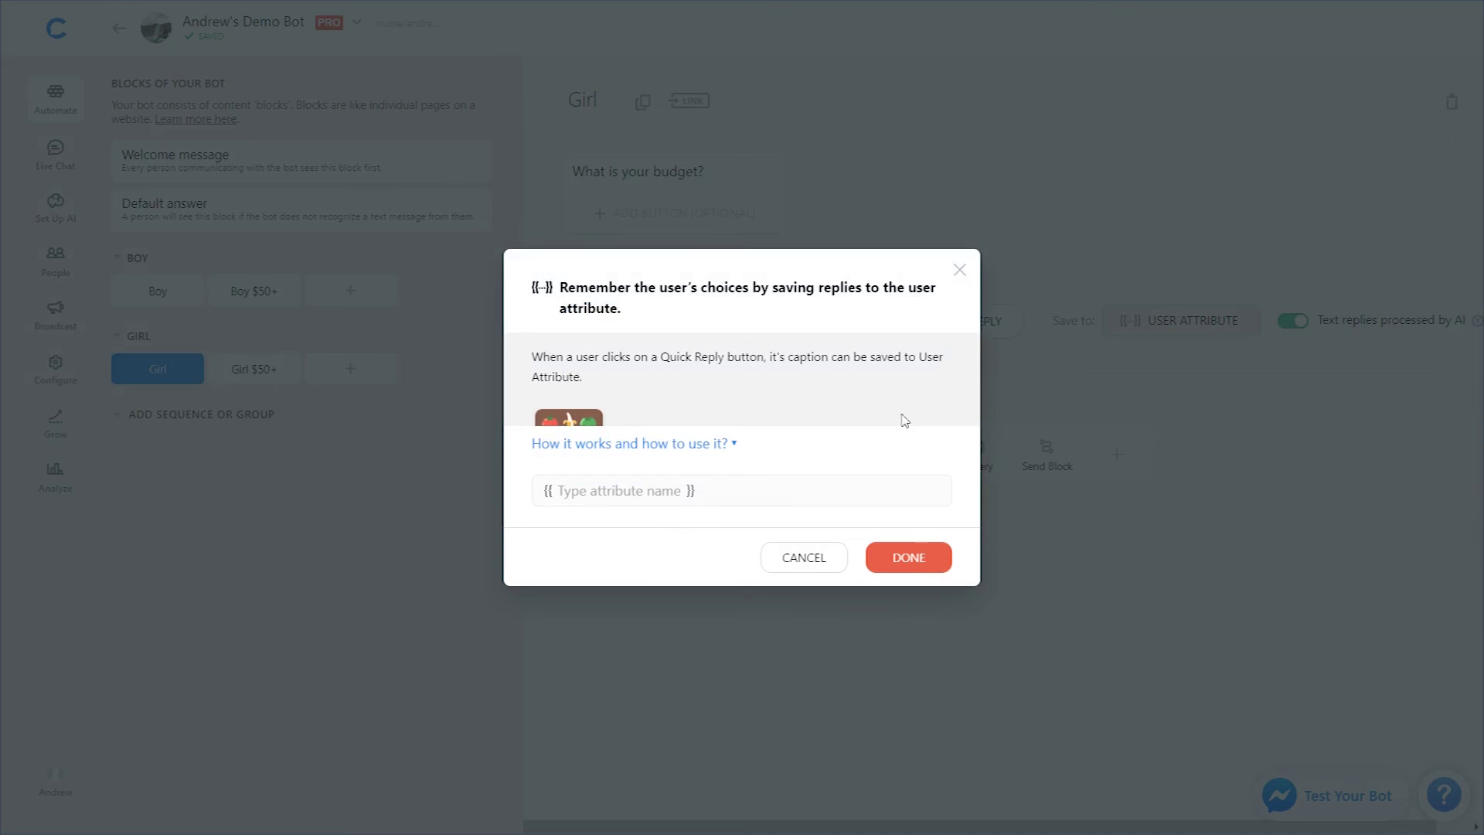
left_click(725, 498)
type("budg")
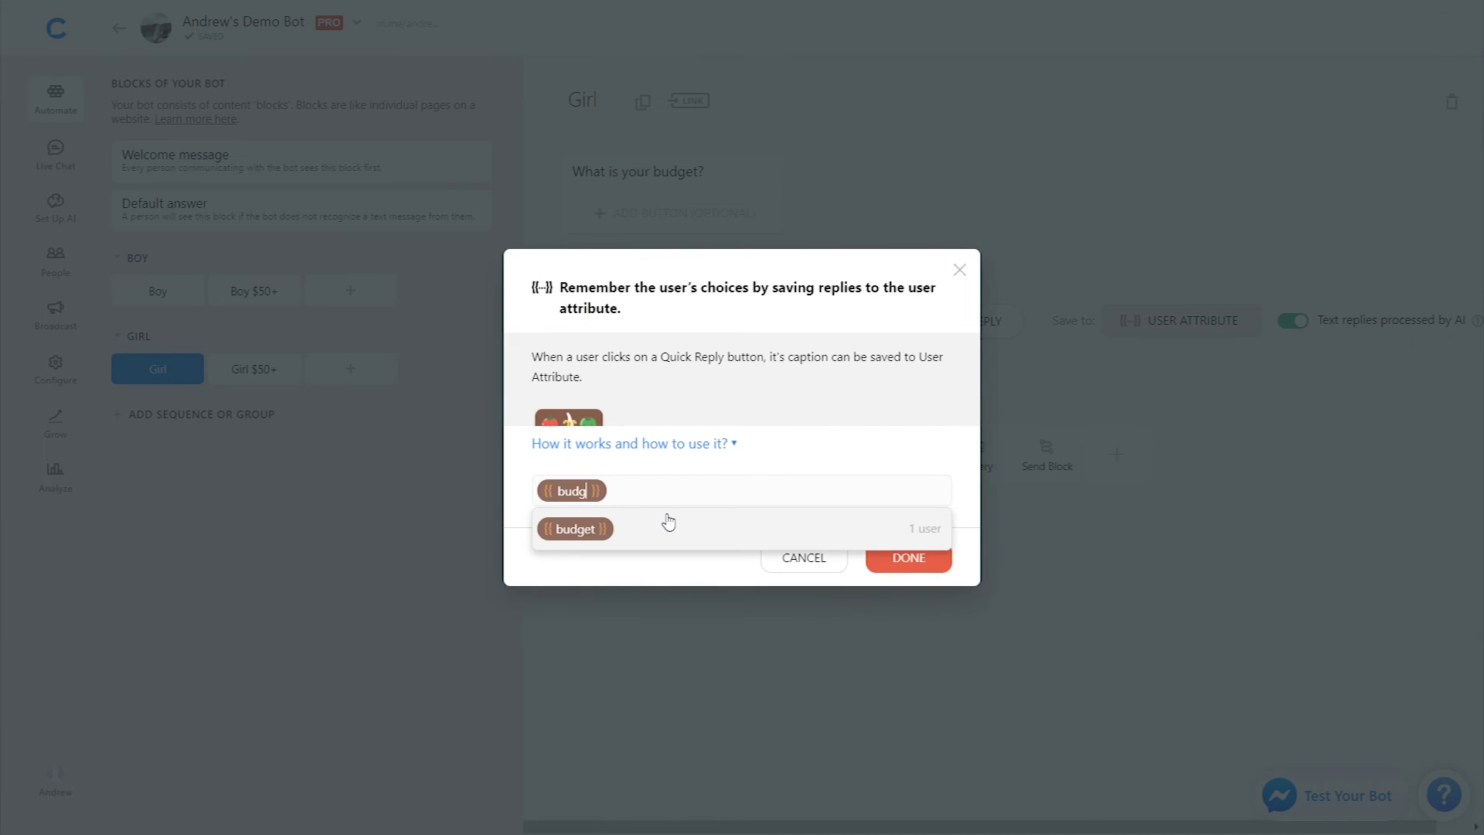
type("et to spend")
left_click(888, 557)
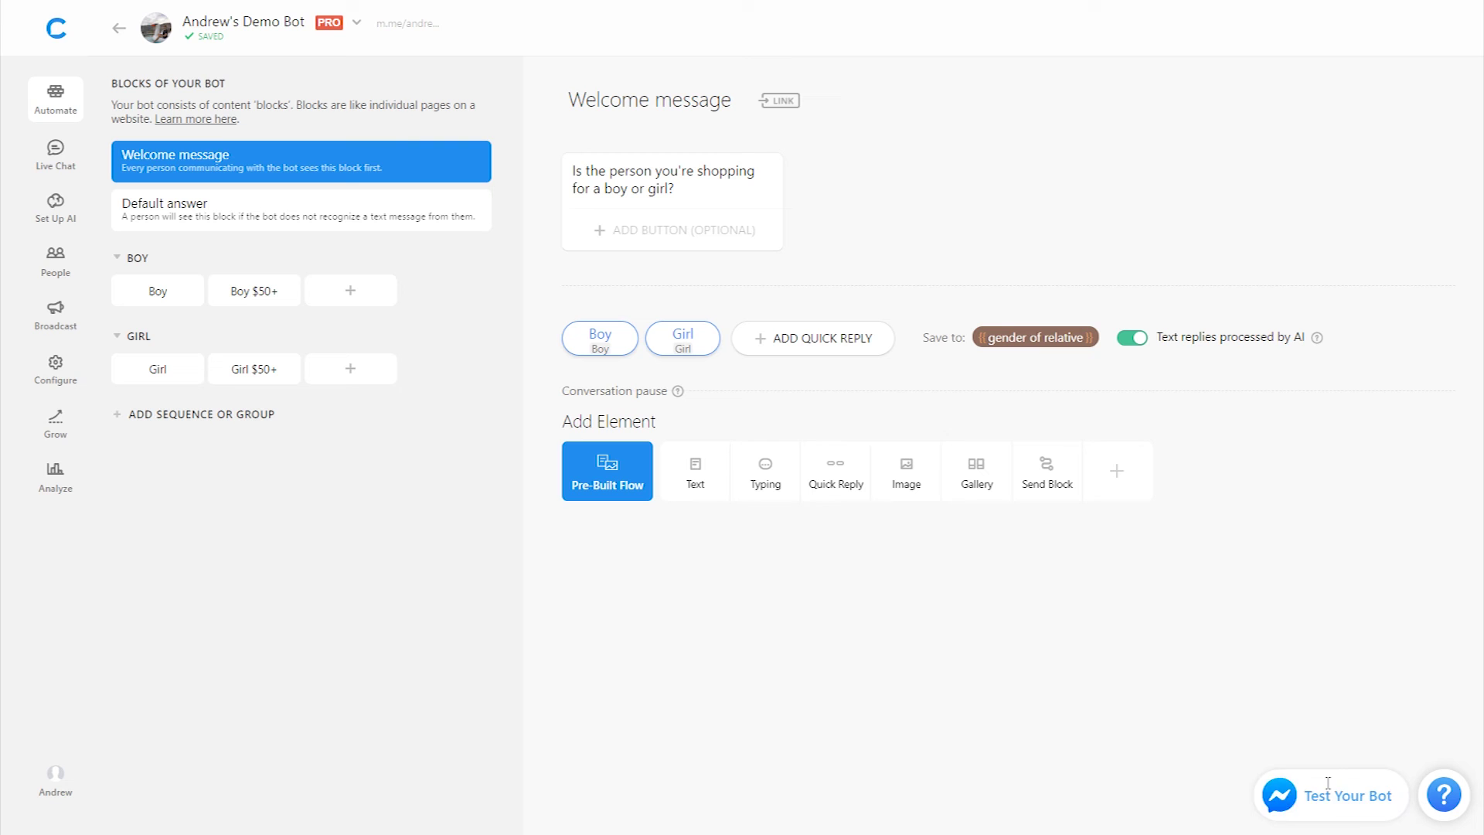
left_click(1328, 783)
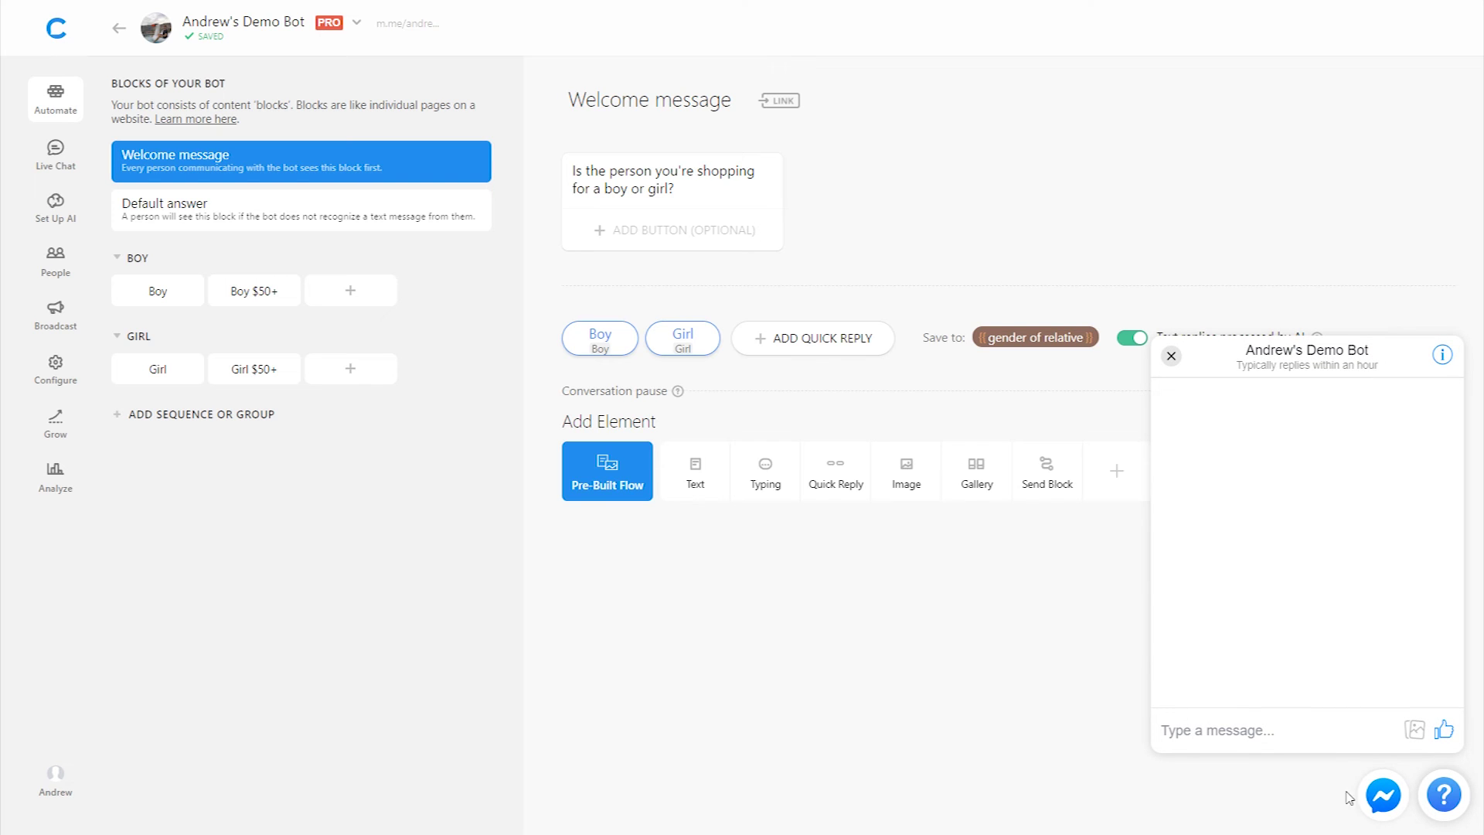
left_click(1384, 794)
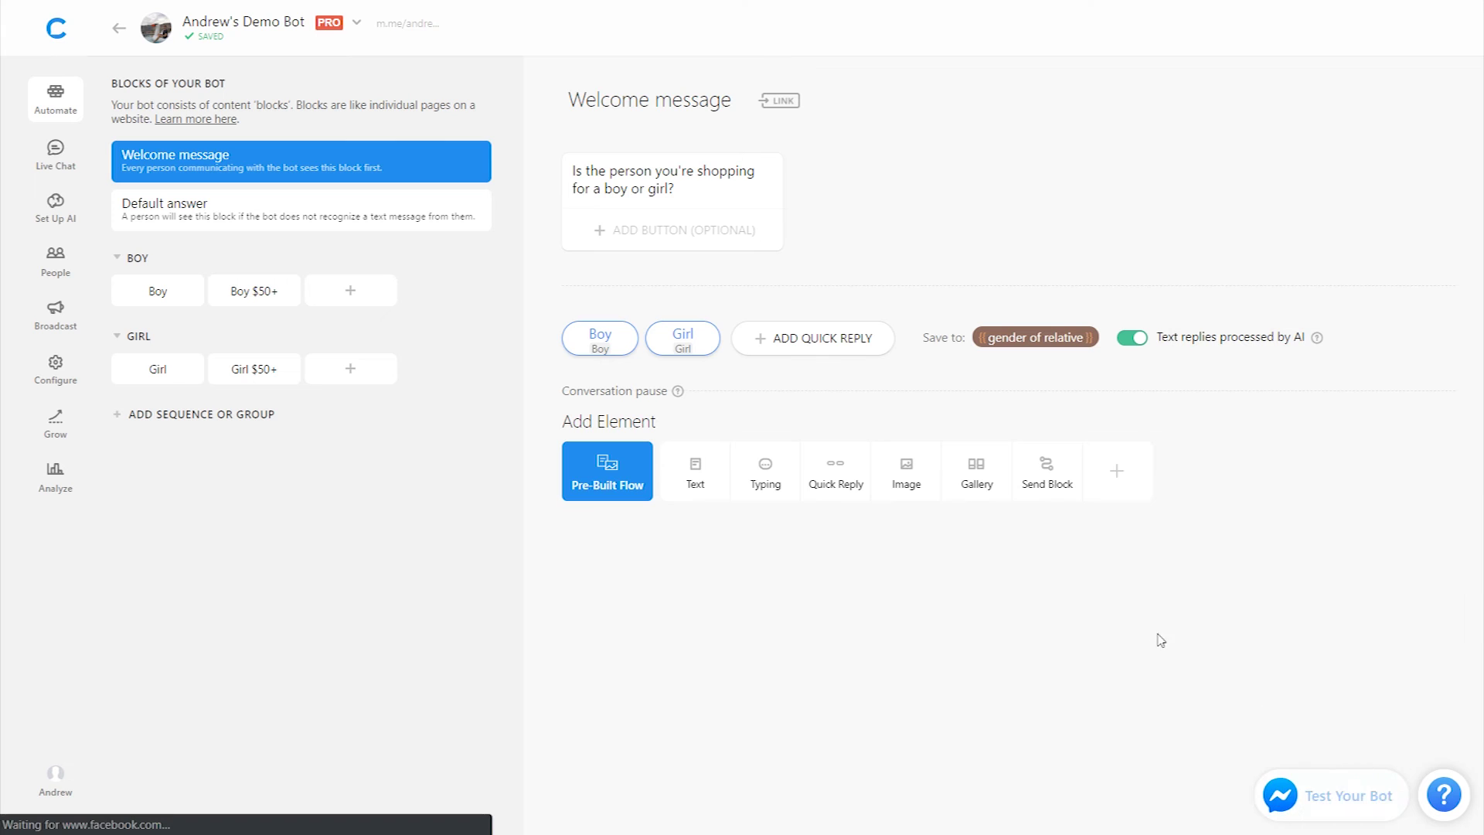
left_click(1312, 788)
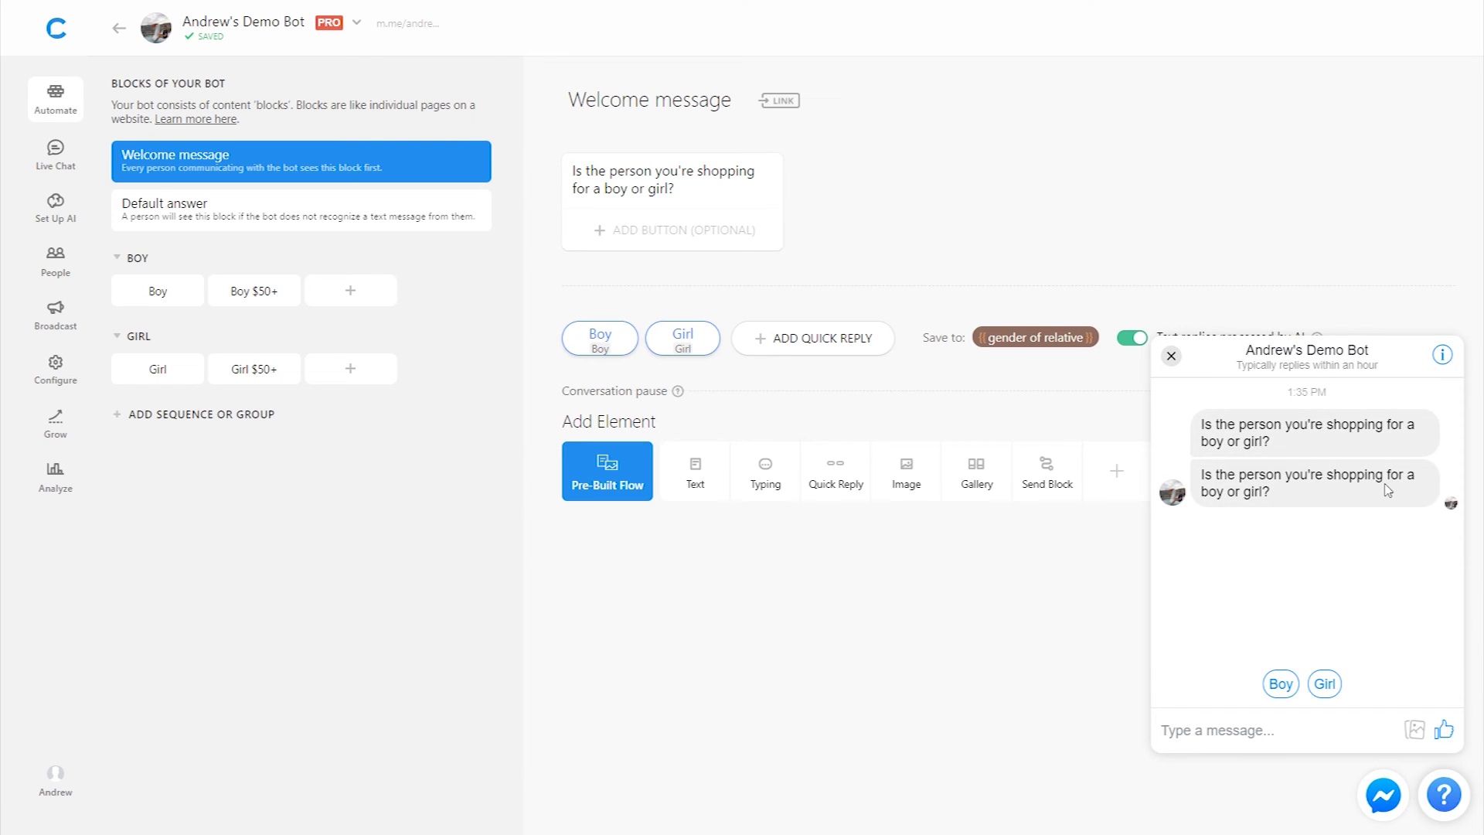
left_click(1281, 683)
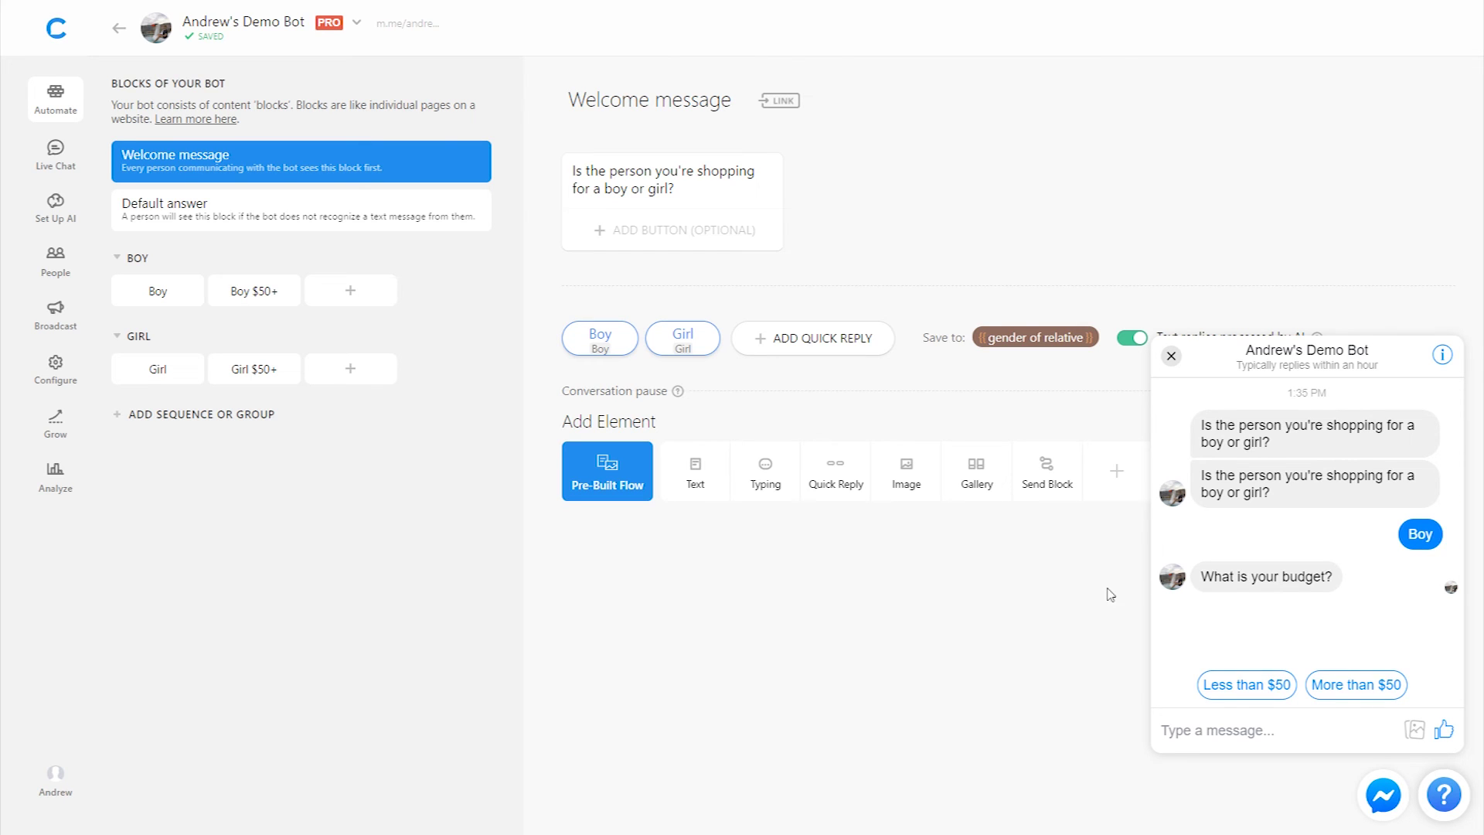
left_click(1353, 686)
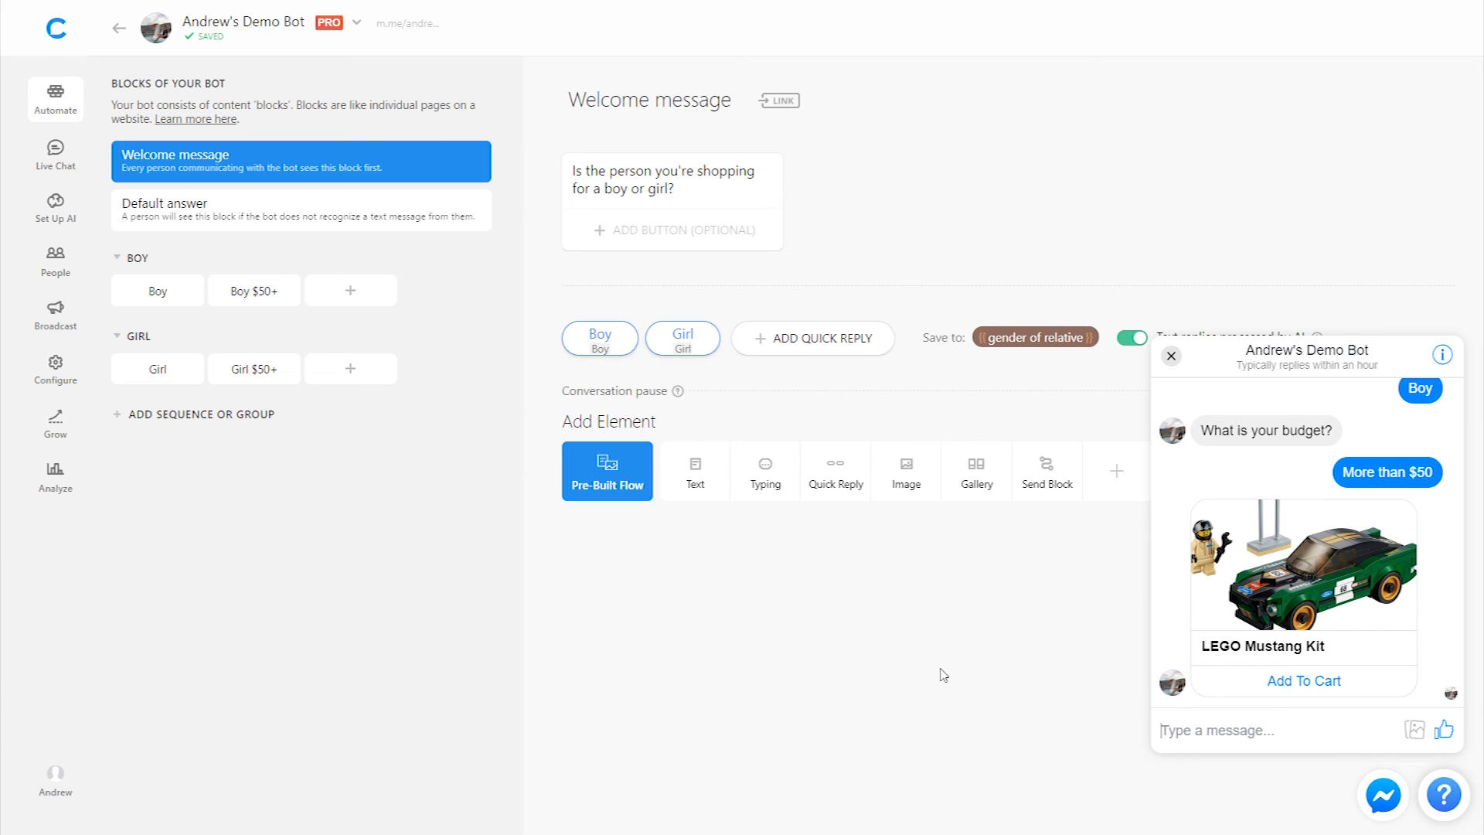
left_click(1171, 355)
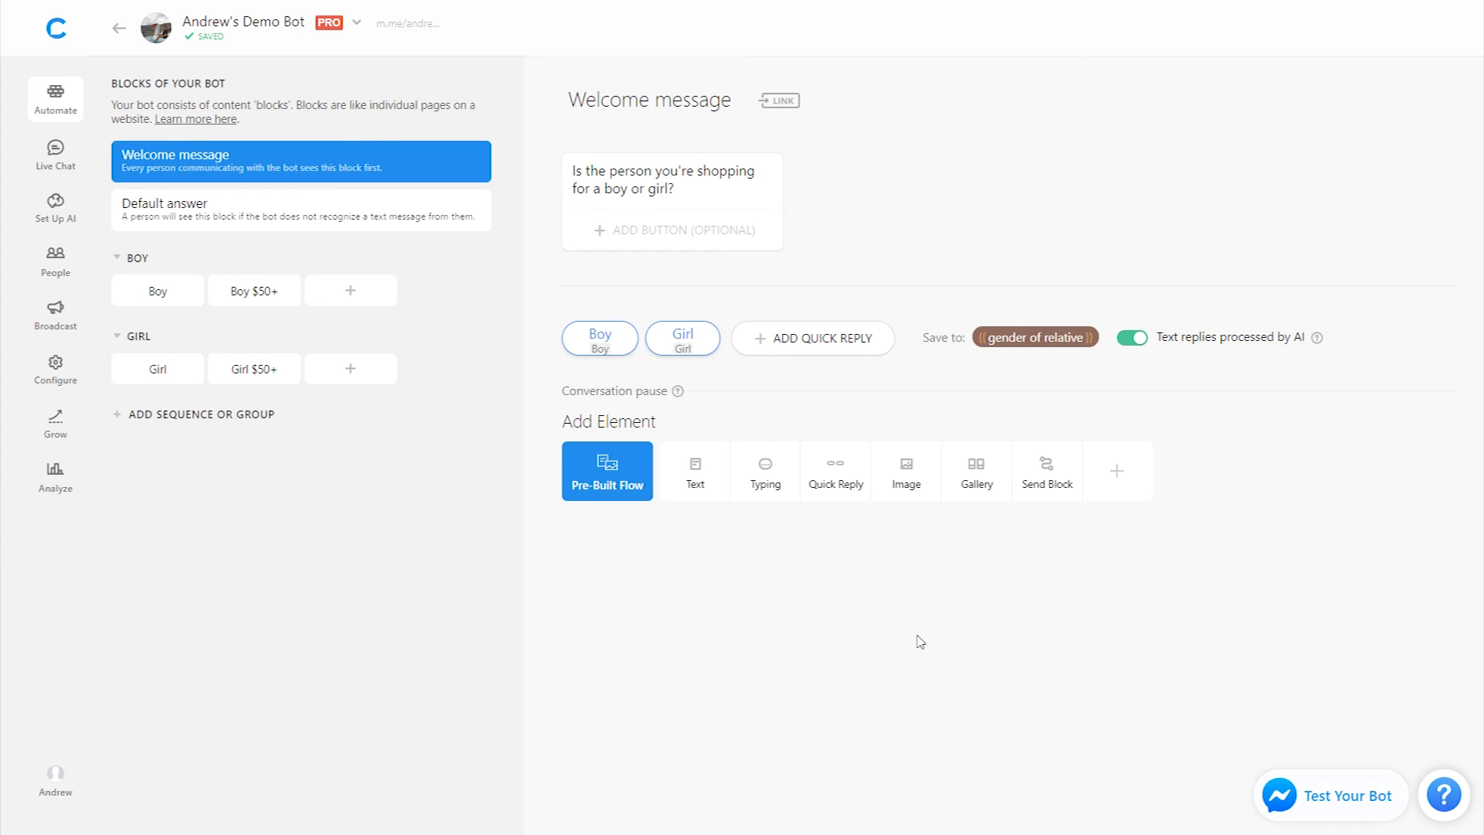
Add a JSON API plugin element below the Boy block's budget replies.
left_click(253, 306)
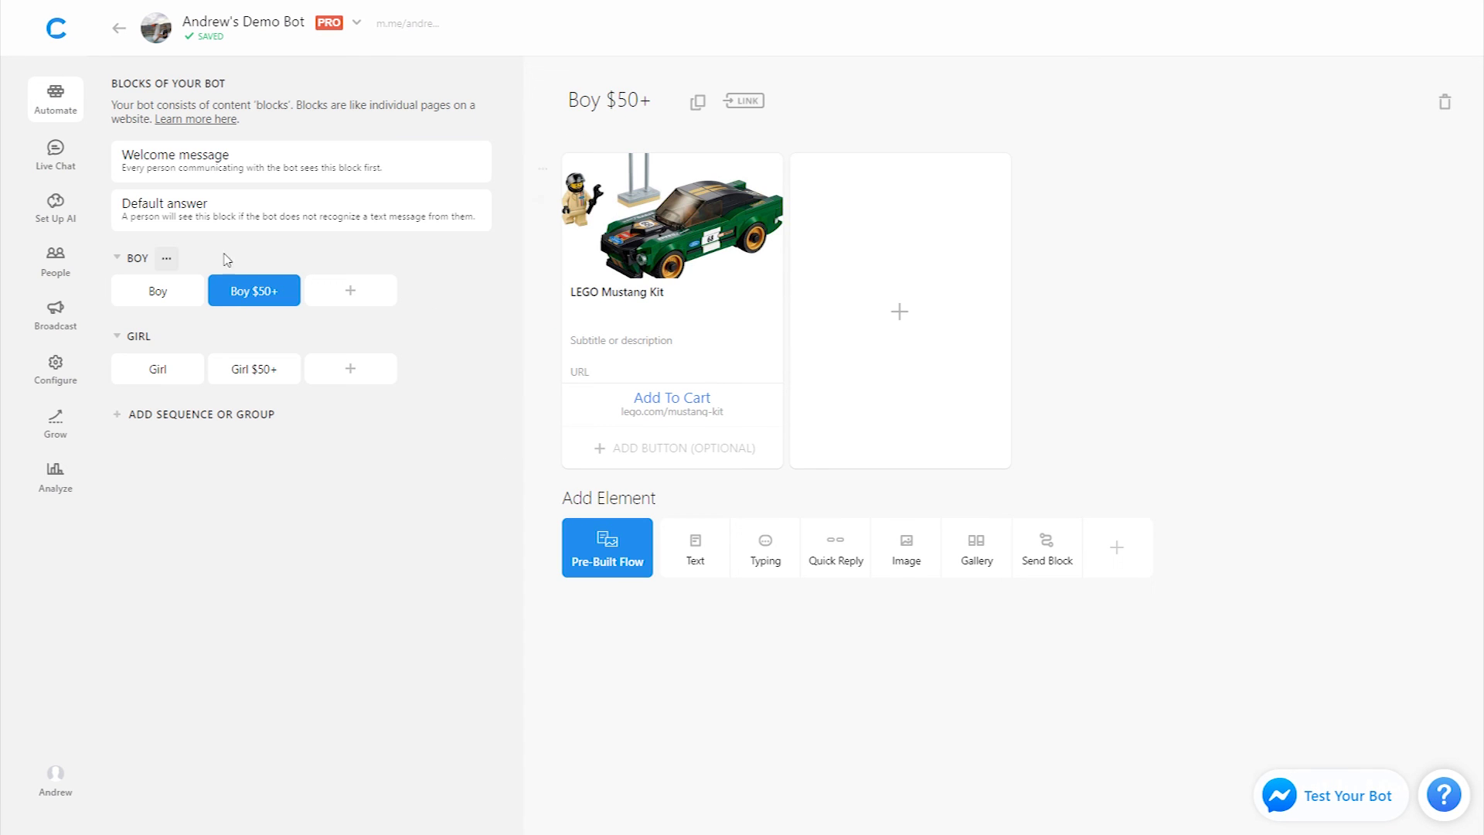
left_click(158, 291)
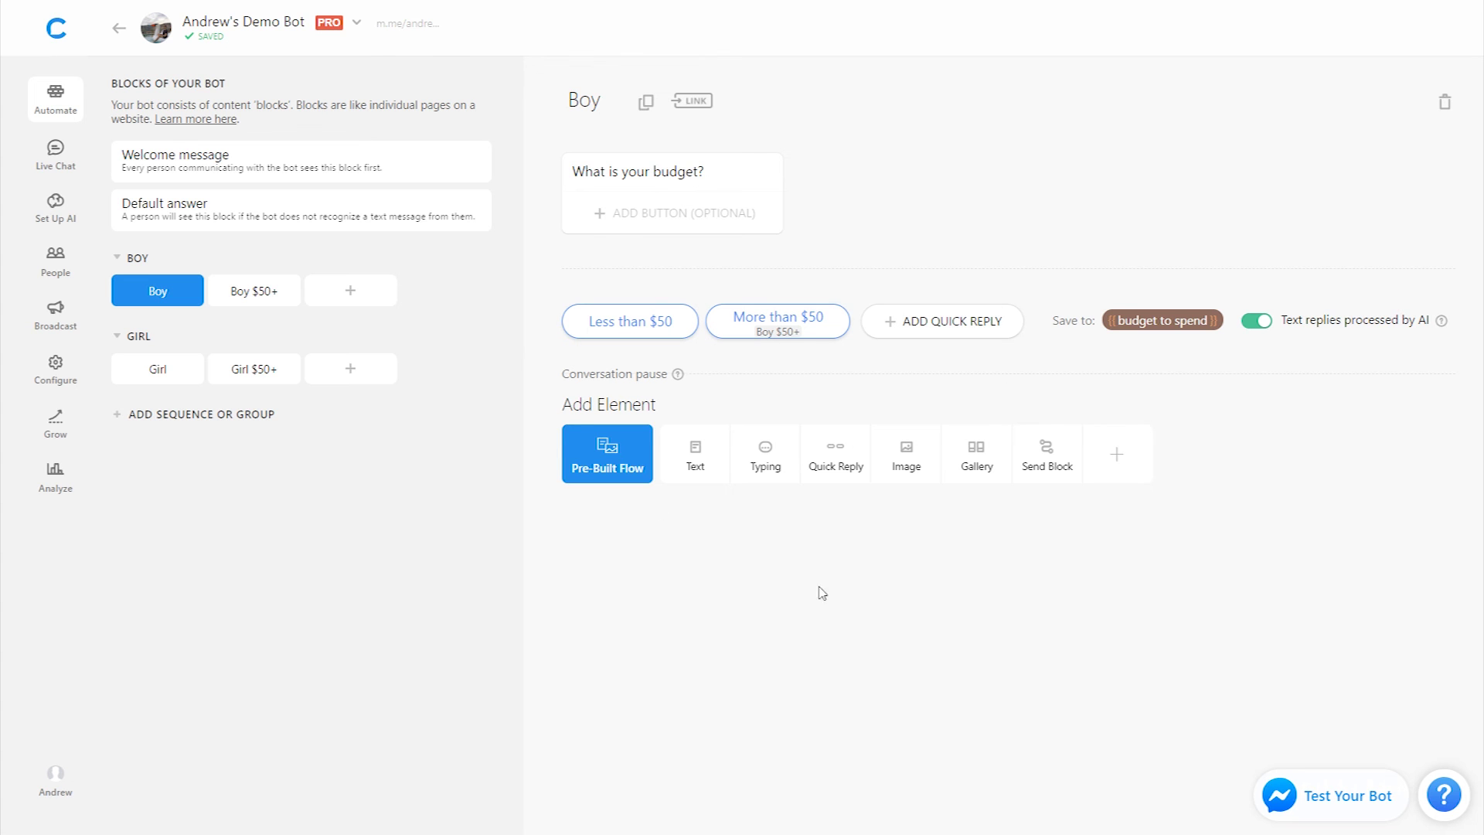
left_click(1118, 456)
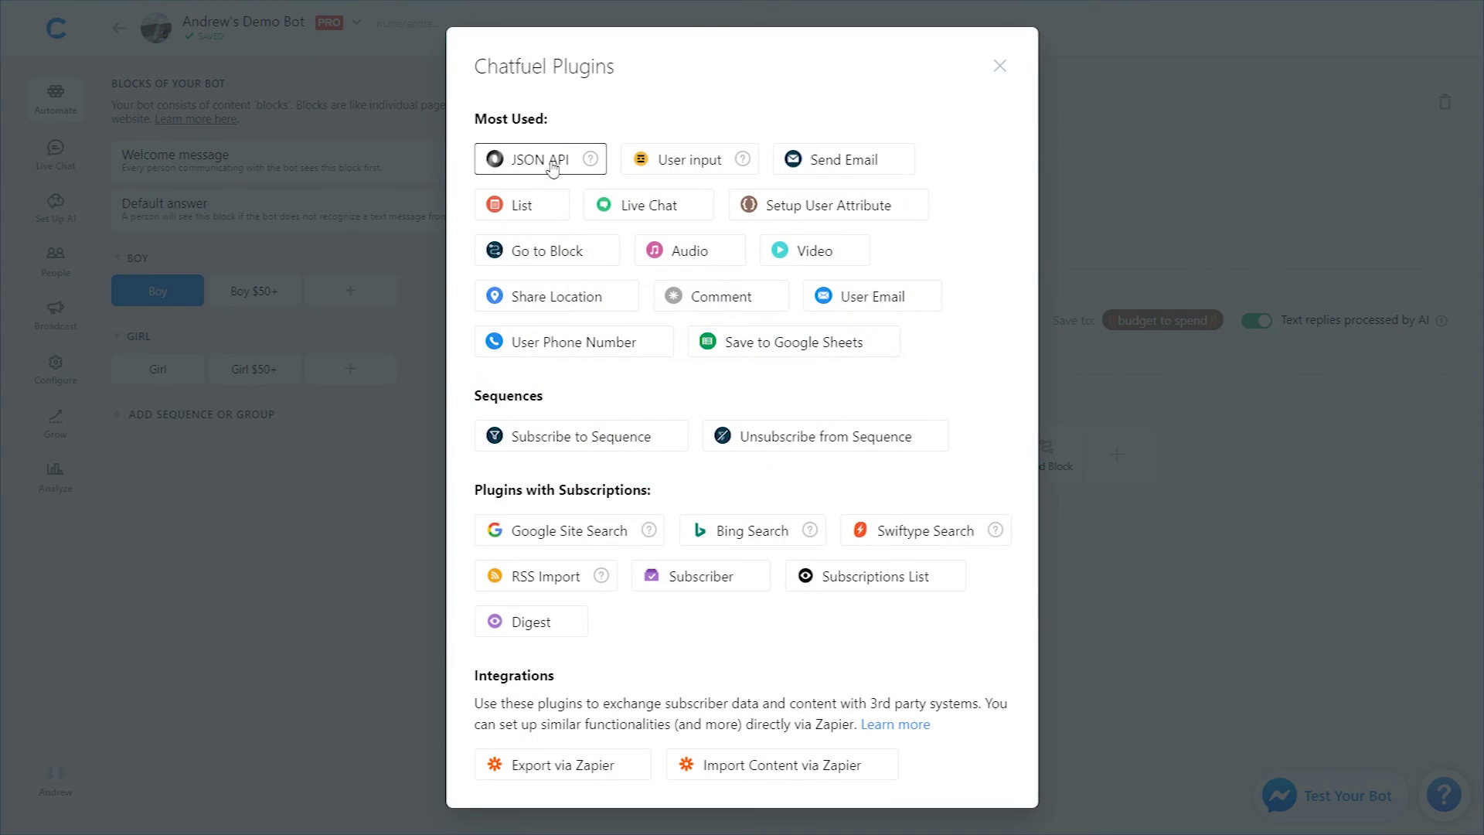
left_click(541, 159)
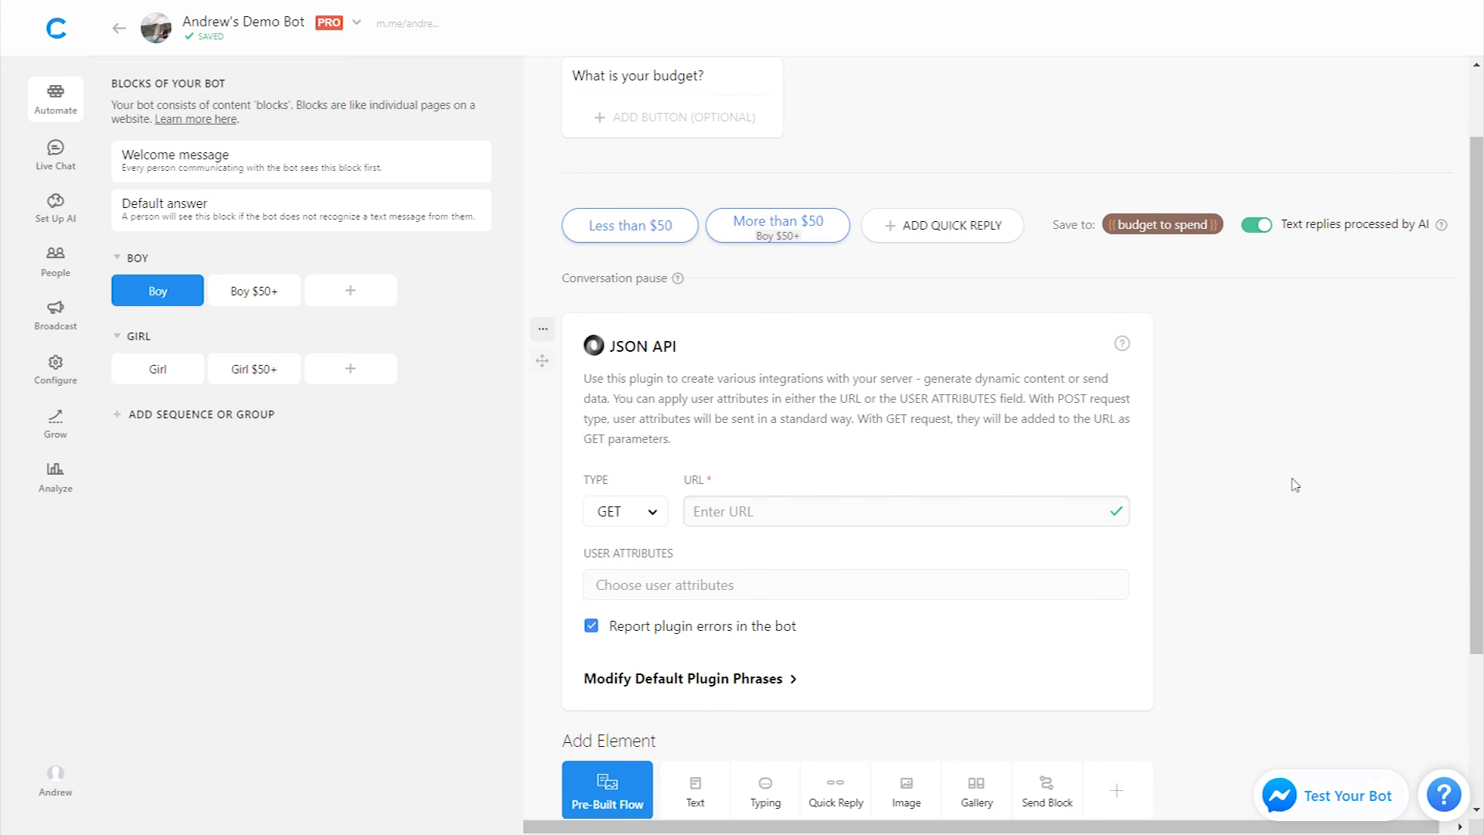